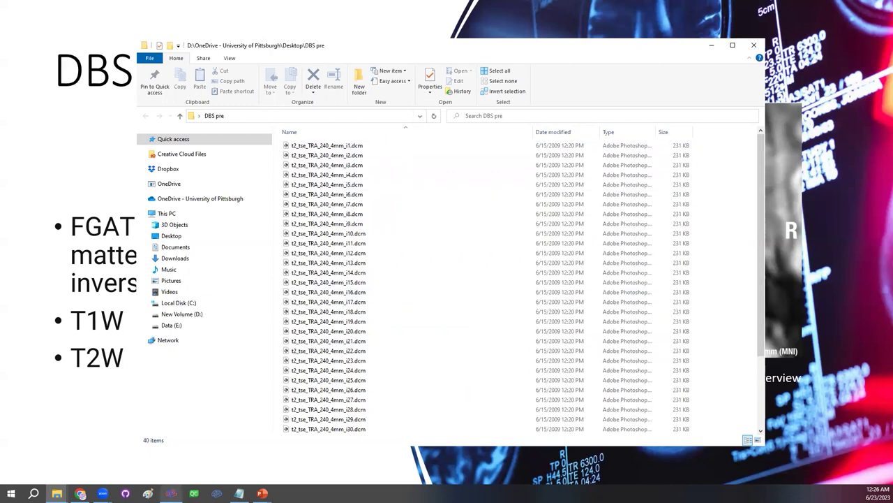
Step: In DSI Studio's Batch Processing, start Step B1b: Rename DICOM in Subfolders
click(76, 397)
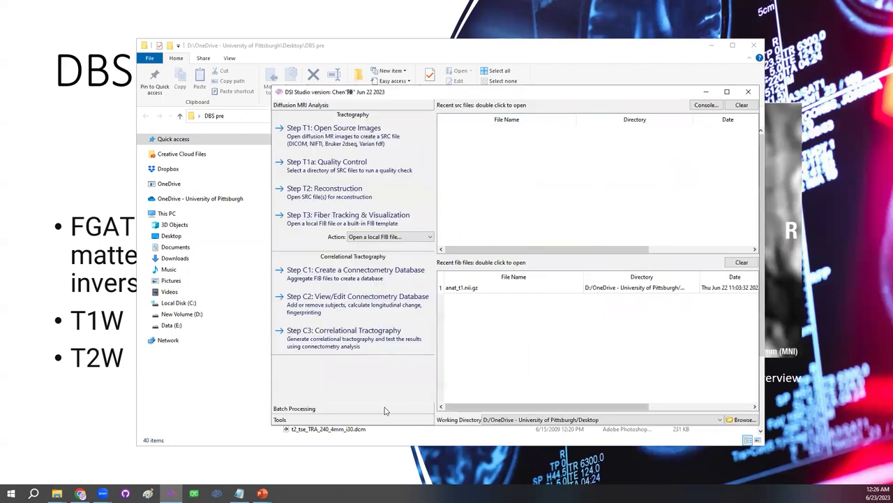
click(380, 411)
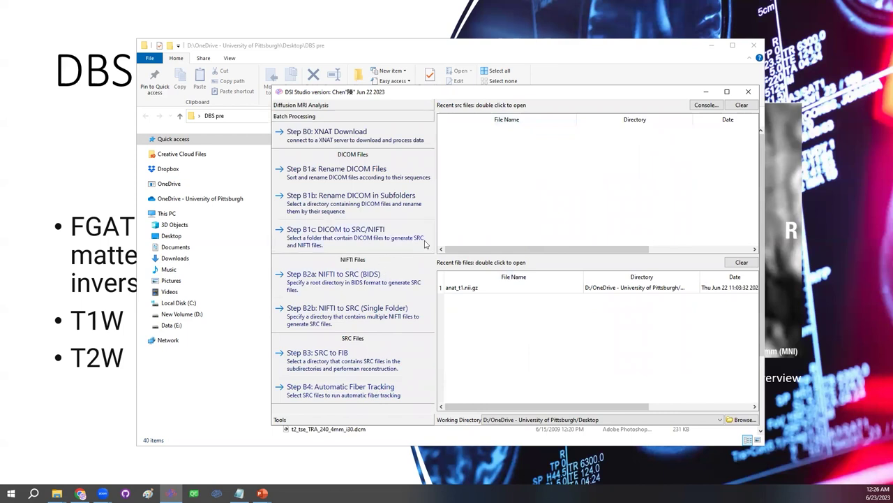
click(391, 205)
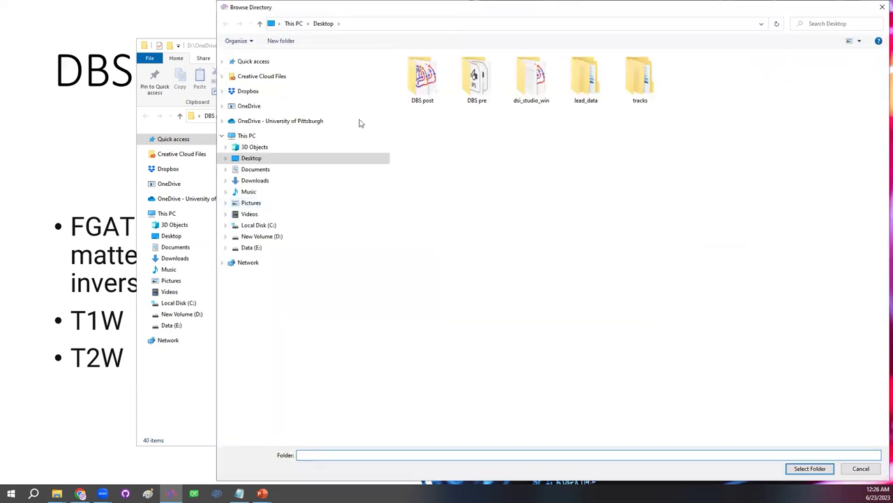
Step: Run the DICOM subfolder rename on the DBS pre folder and check the result in File Explorer
double_click(483, 90)
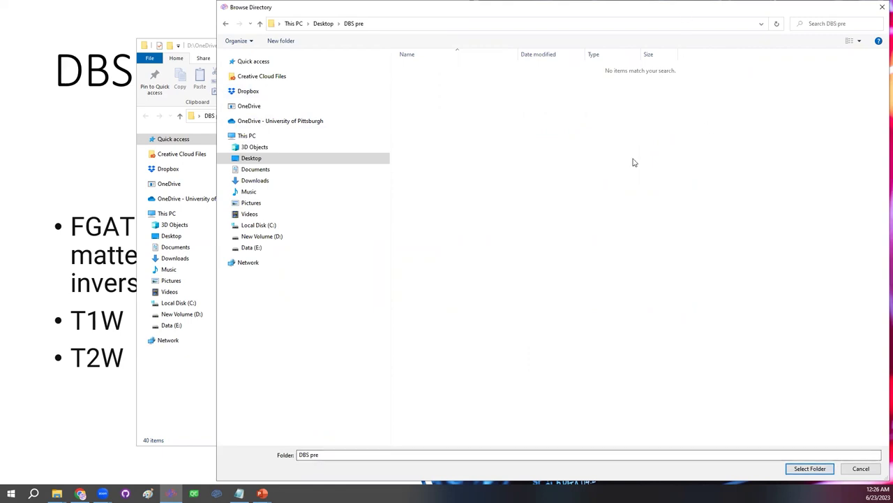
drag(488, 7, 447, 159)
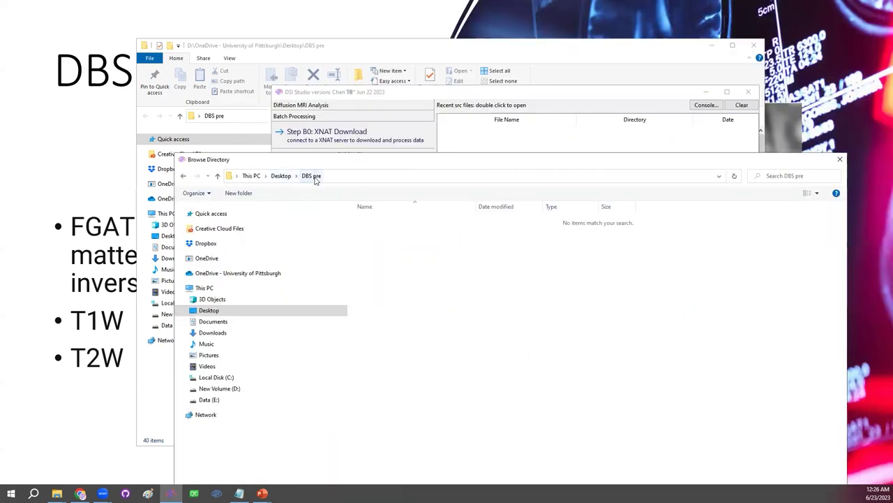
drag(363, 160, 348, 70)
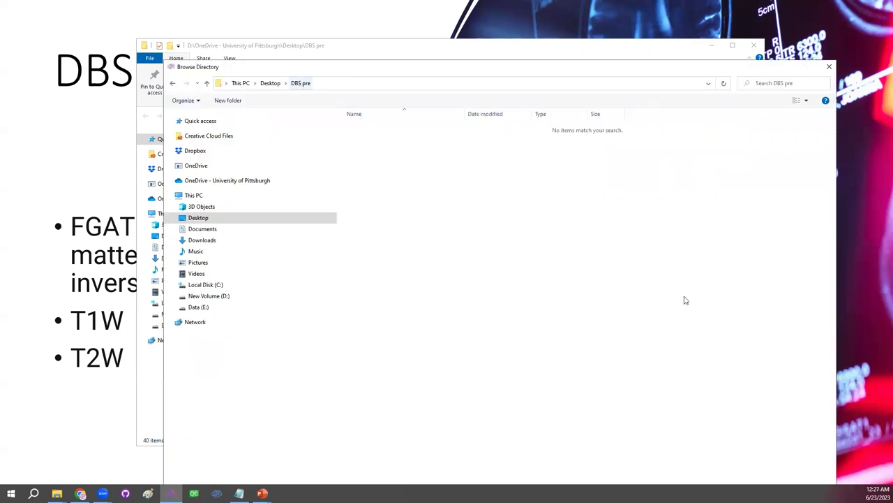
drag(628, 67, 638, 10)
click(757, 469)
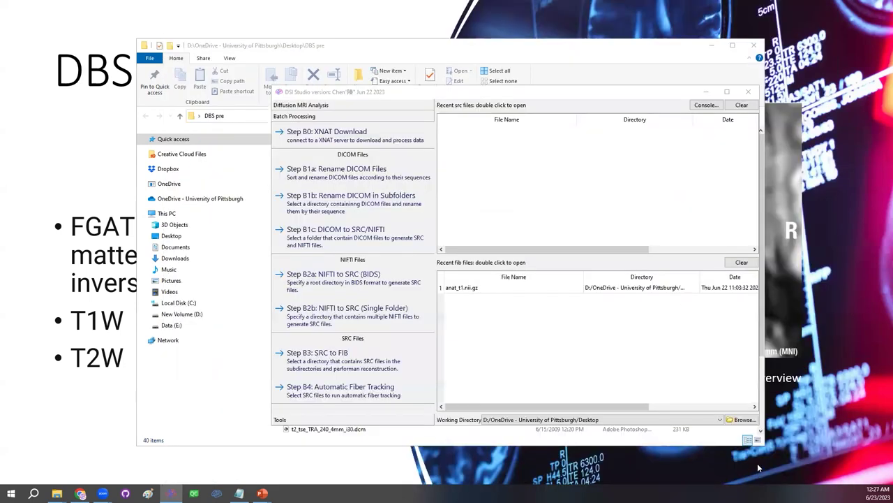
click(542, 63)
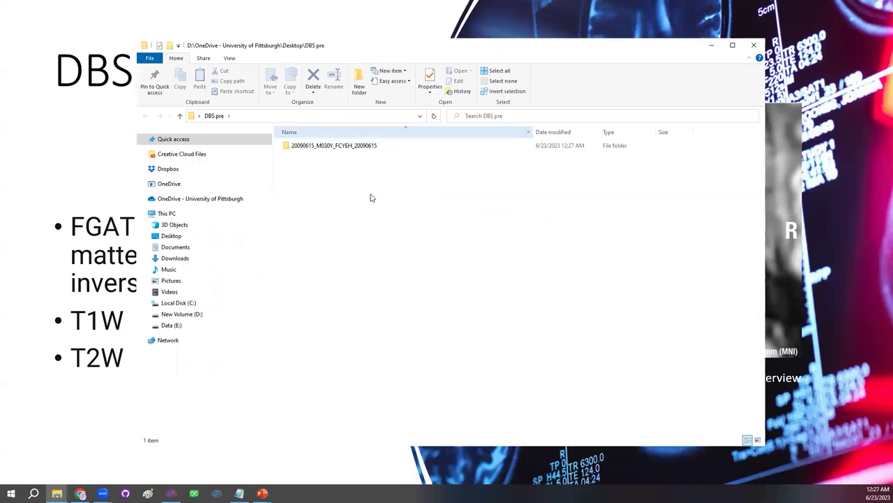
Step: Check that the 40 T2 slices sit in the subject folder's 03_t2_tse_TRA_240_4mm folder, then return to DSI Studio
double_click(355, 148)
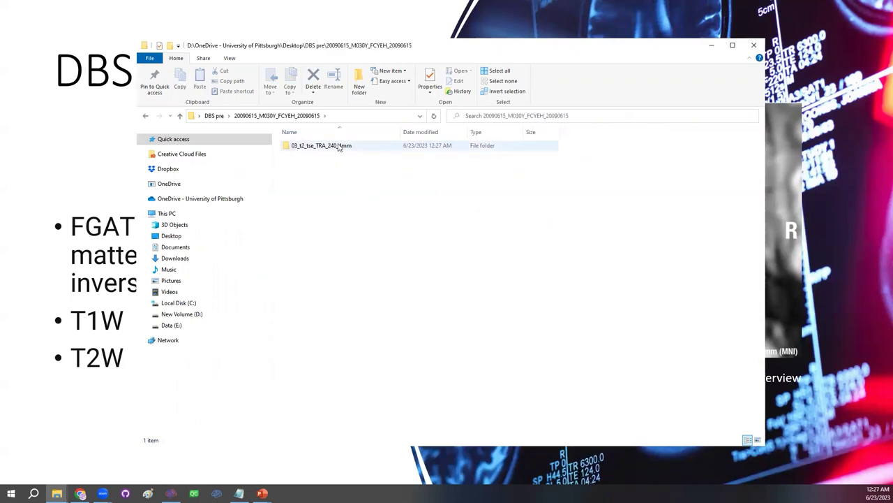
double_click(340, 146)
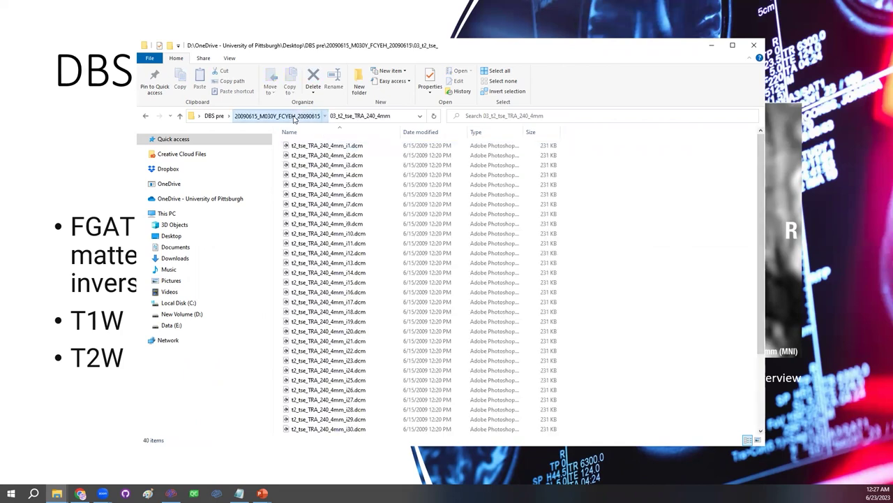
click(277, 115)
click(353, 183)
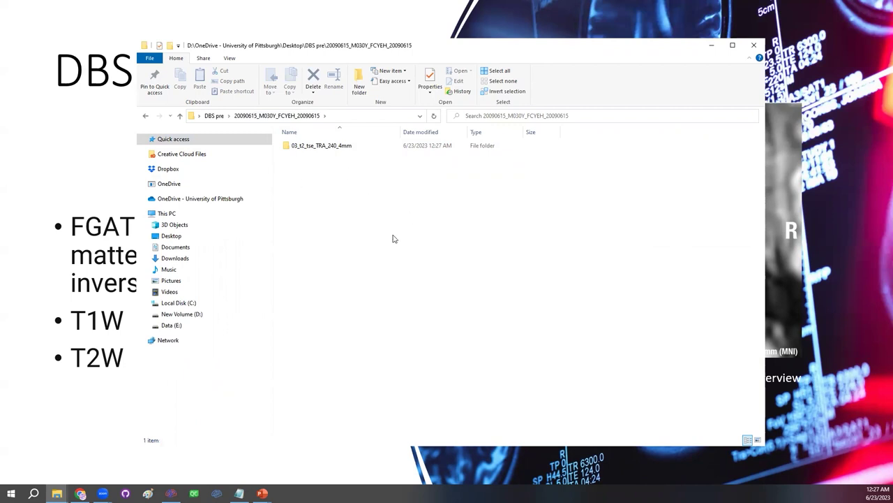
double_click(347, 147)
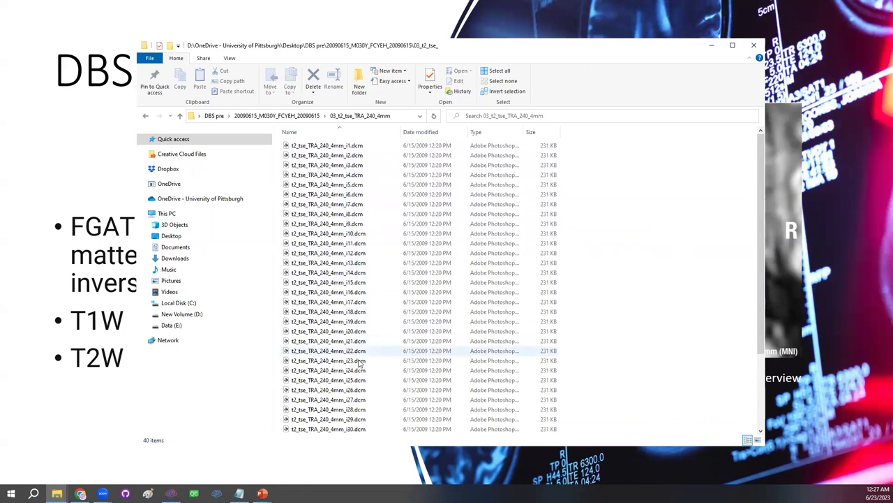
click(298, 116)
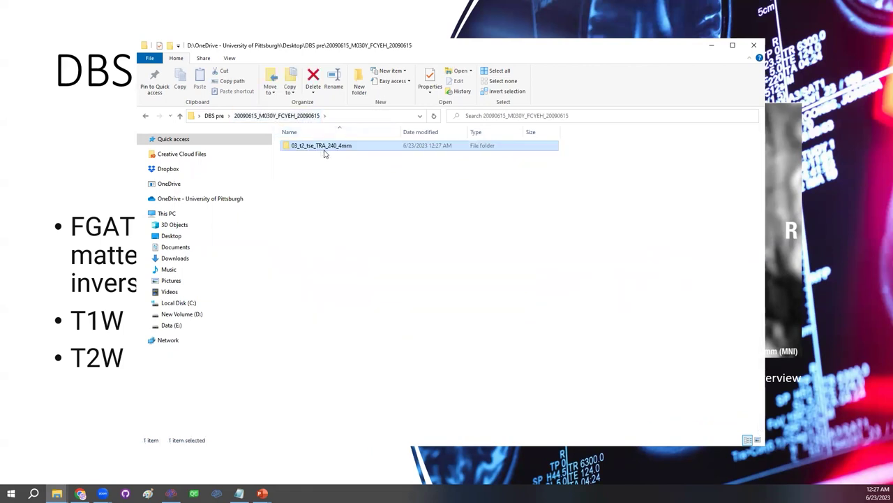
click(171, 492)
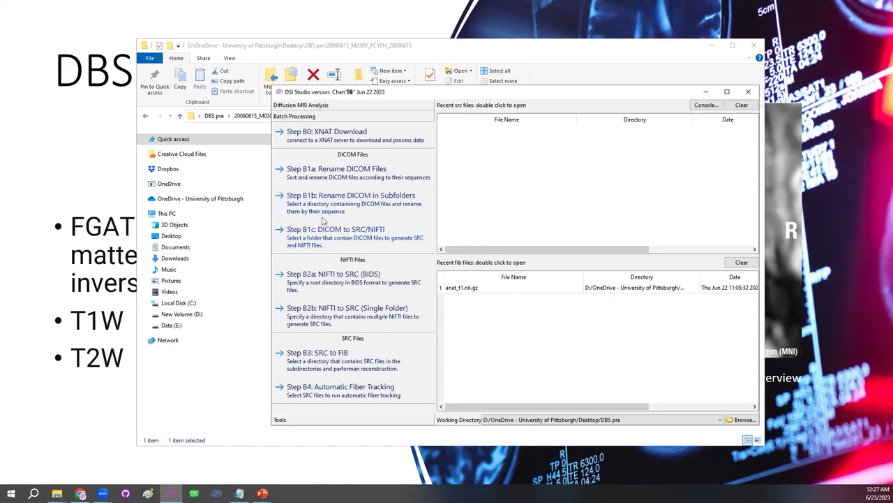
Step: Convert the subject folder to NIfTI with Step B1c and check the new .nii.gz in Explorer
click(335, 241)
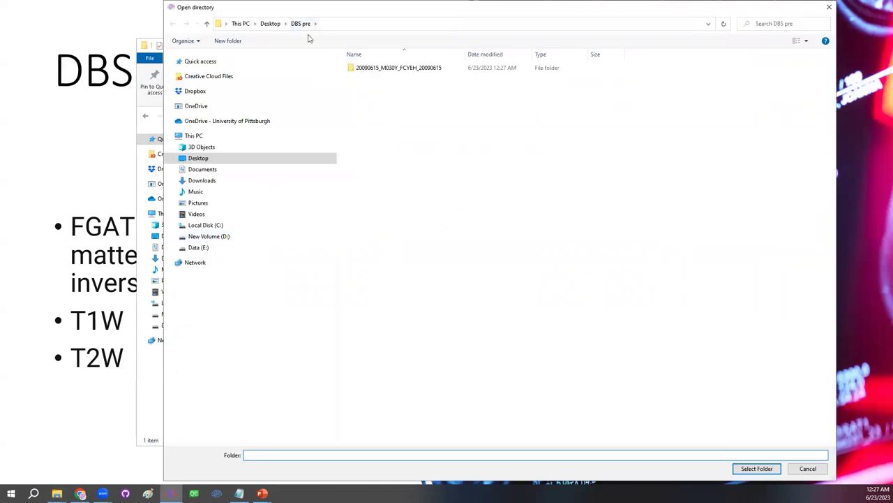
click(386, 69)
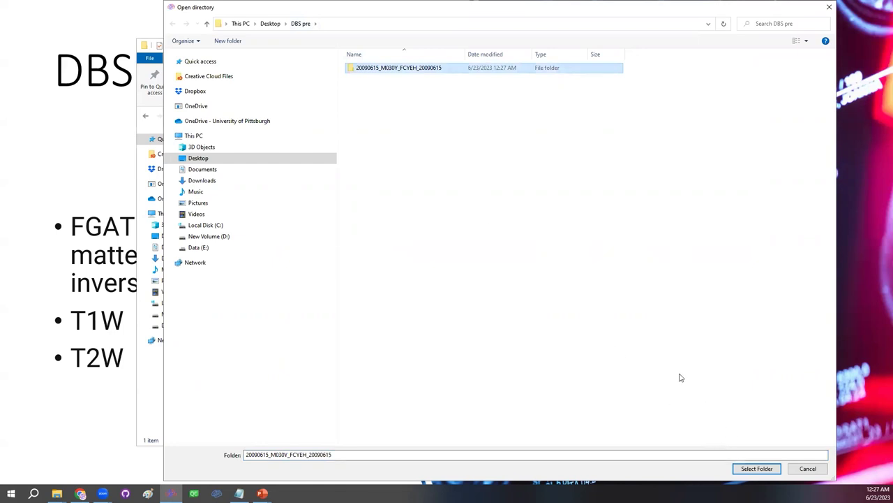
click(747, 469)
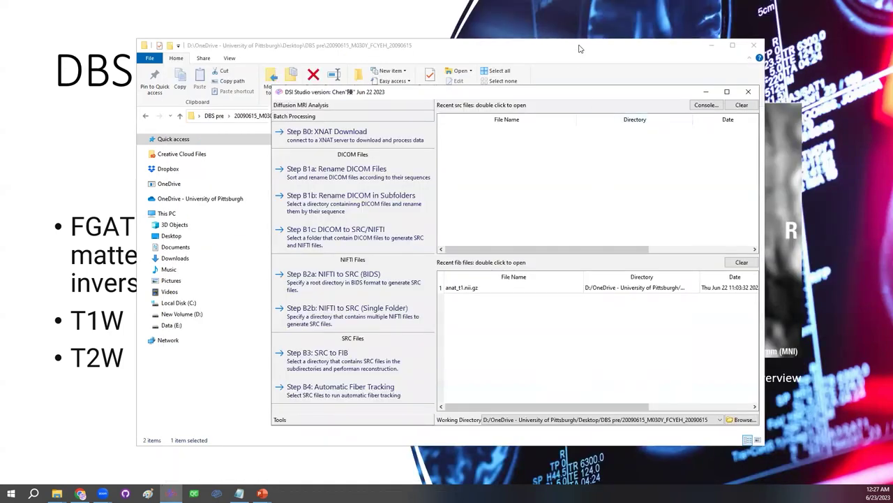
click(579, 49)
drag(433, 137, 490, 137)
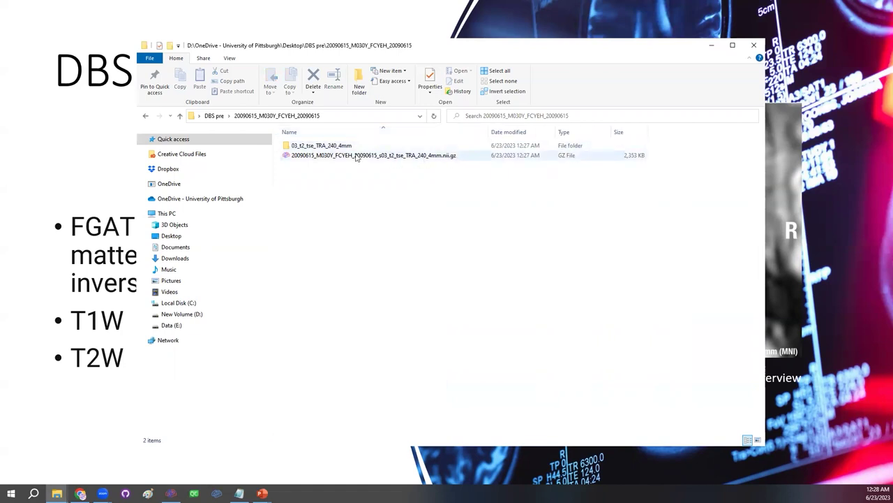
Step: Drag the converted T2 .nii.gz from Explorer onto DSI Studio to open it in the image viewer
double_click(351, 146)
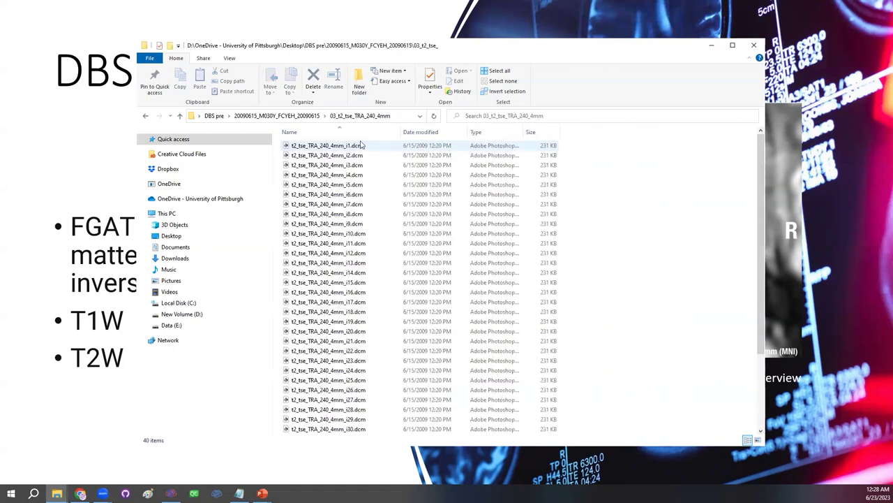
click(314, 118)
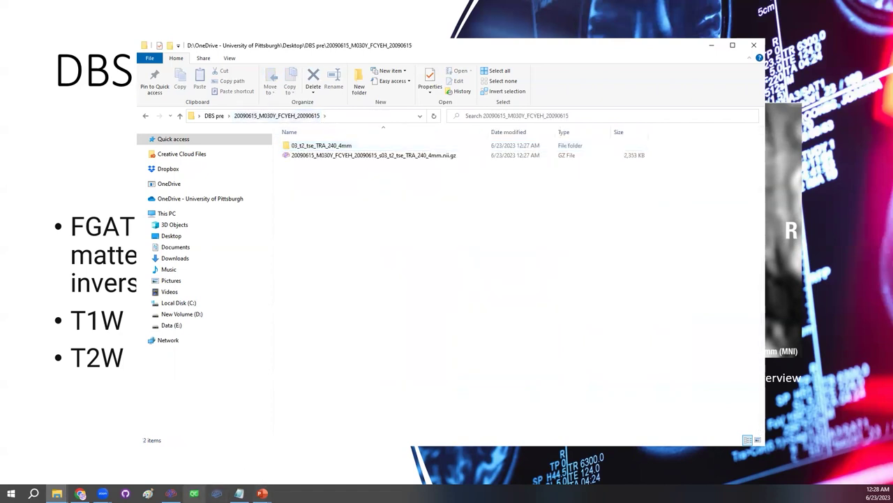
click(171, 494)
drag(410, 95, 451, 109)
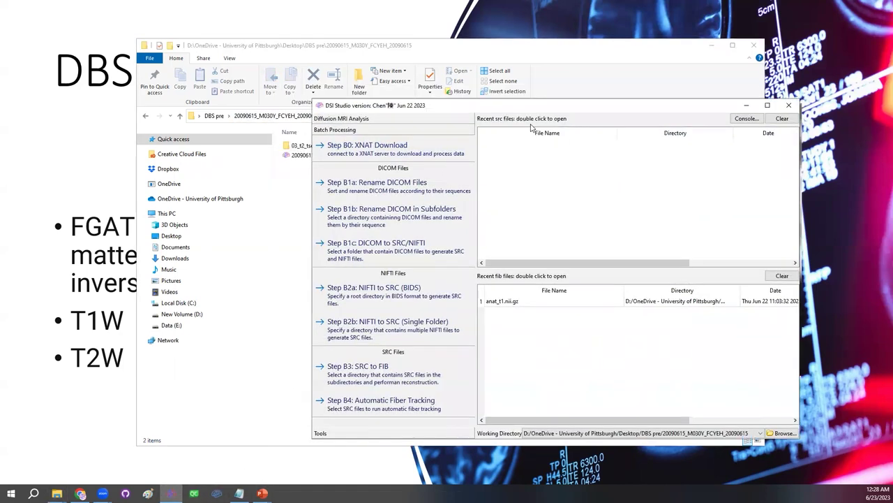
drag(544, 105, 638, 90)
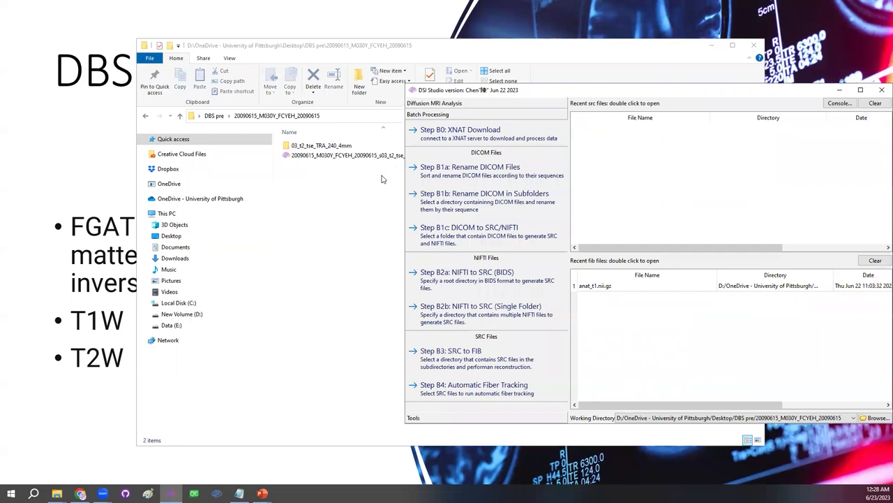
click(346, 157)
drag(346, 159, 631, 203)
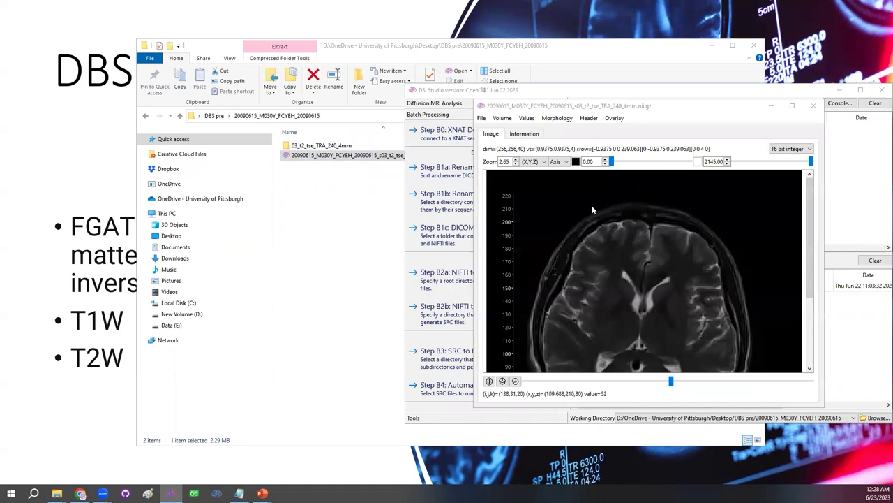
click(451, 423)
Step: Zoom the 256×256×40 T2 axial slice to fit the viewer and bring up the Volume operations
click(534, 100)
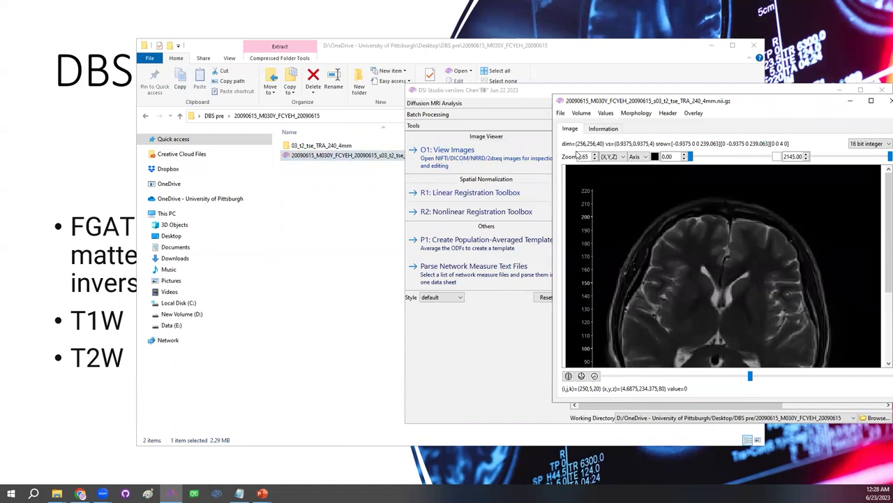
drag(624, 107, 500, 122)
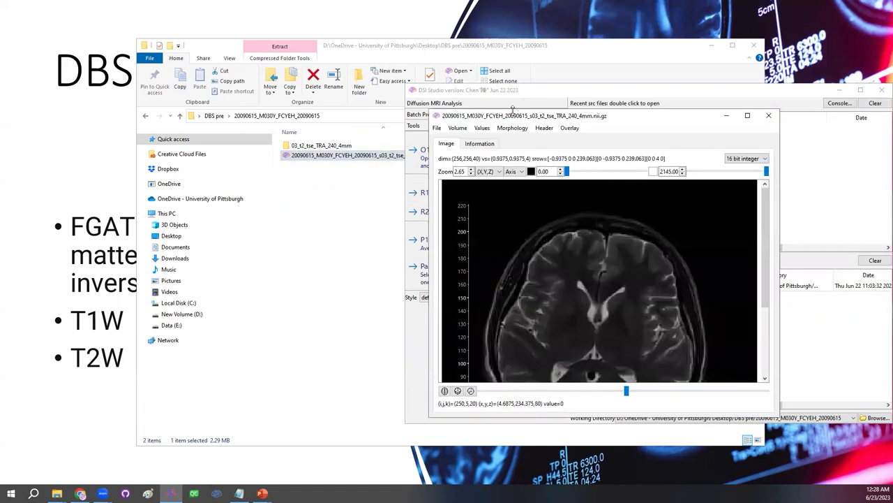
scroll(599, 301, down, 3)
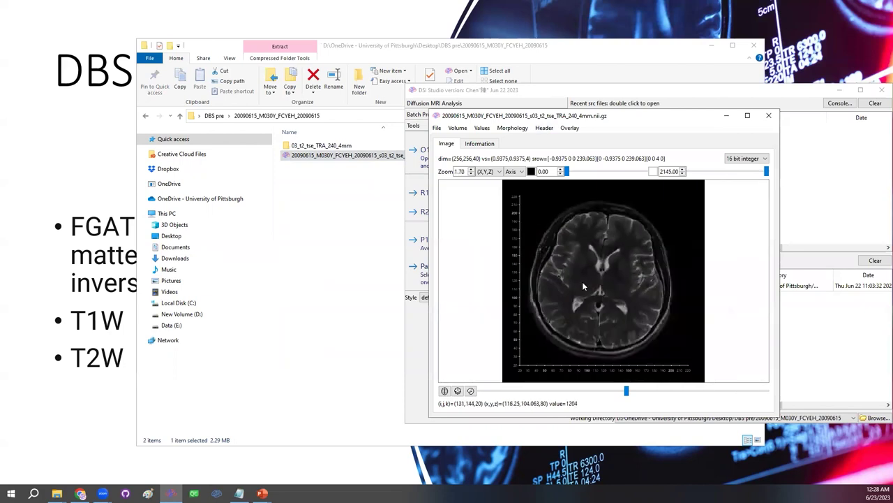
scroll(582, 281, up, 1)
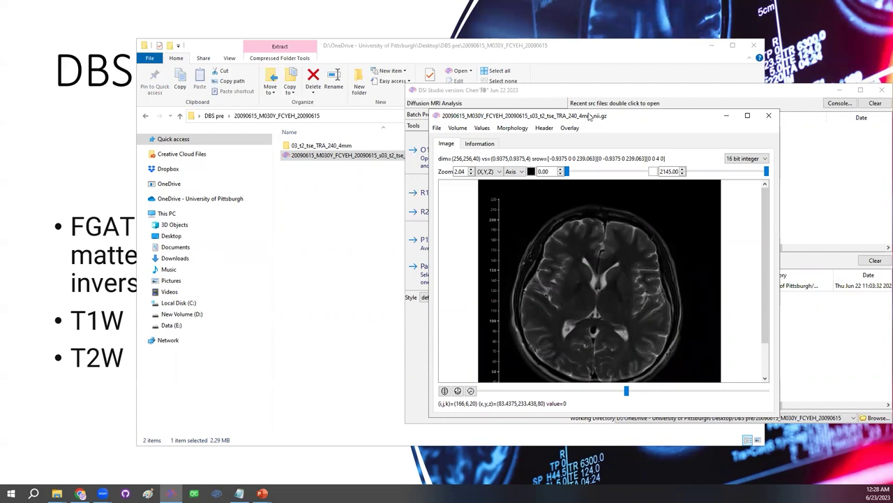
drag(589, 115, 610, 112)
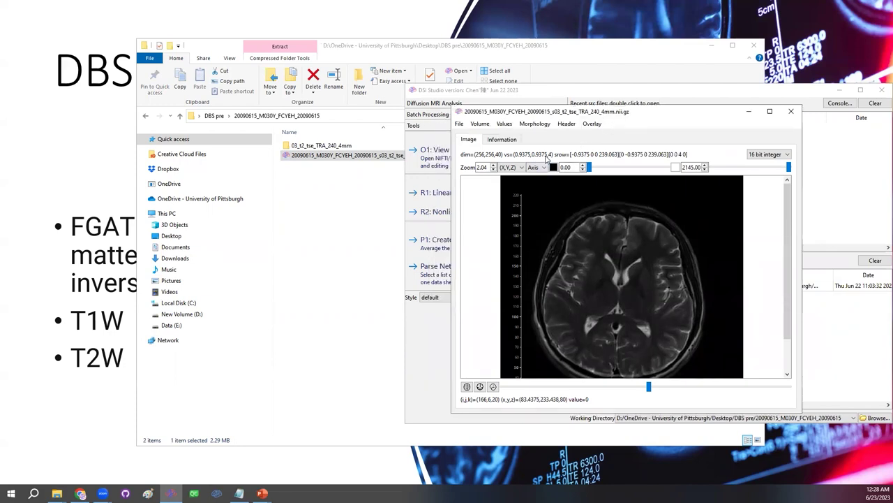
click(480, 124)
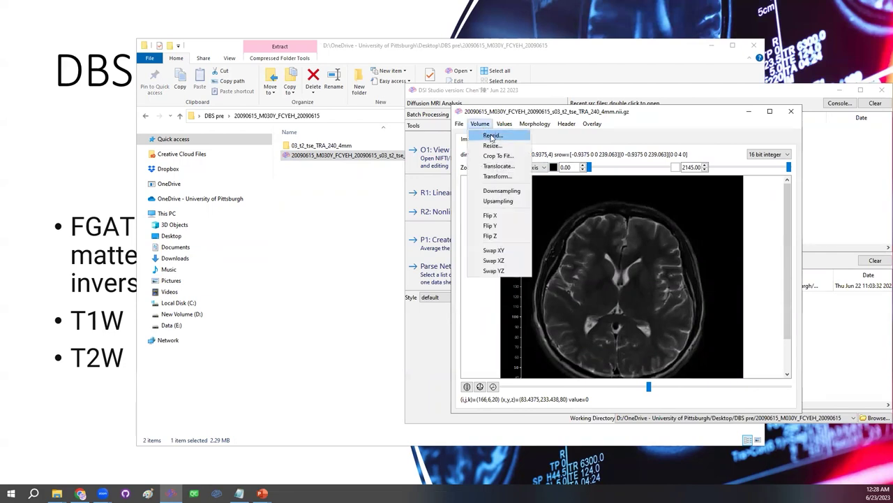
Step: Resample the T2 volume to 1 mm isotropic voxels (240×240×160)
click(492, 136)
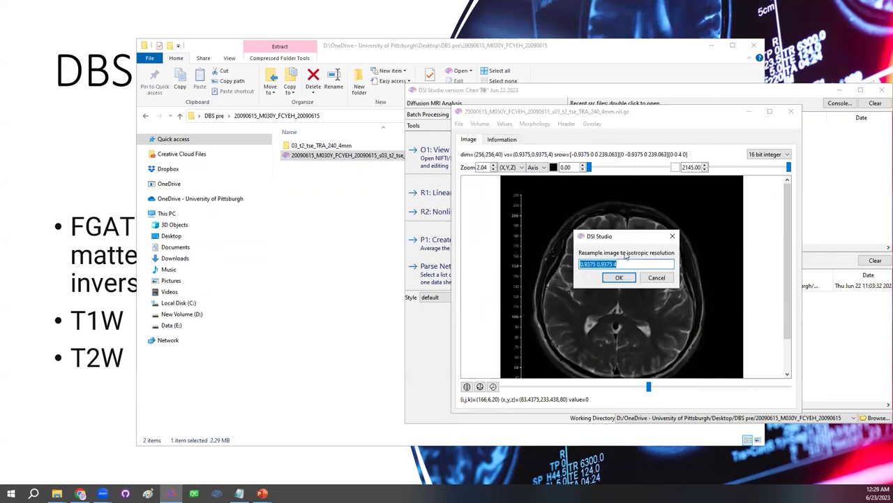
text(1 1 1)
click(608, 278)
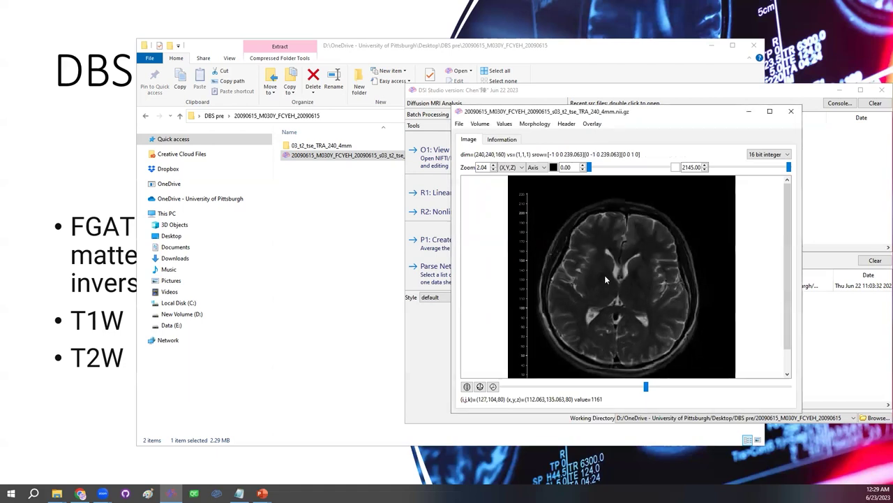
Step: Switch the slice orientation and browse to a midline sagittal slice
click(493, 386)
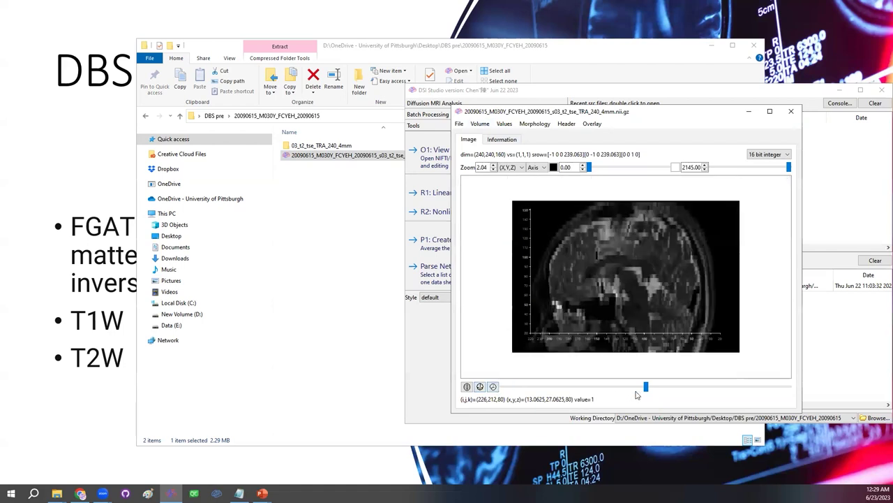
mouse_move(647, 390)
mouse_down()
mouse_move(722, 388)
mouse_move(653, 387)
mouse_up()
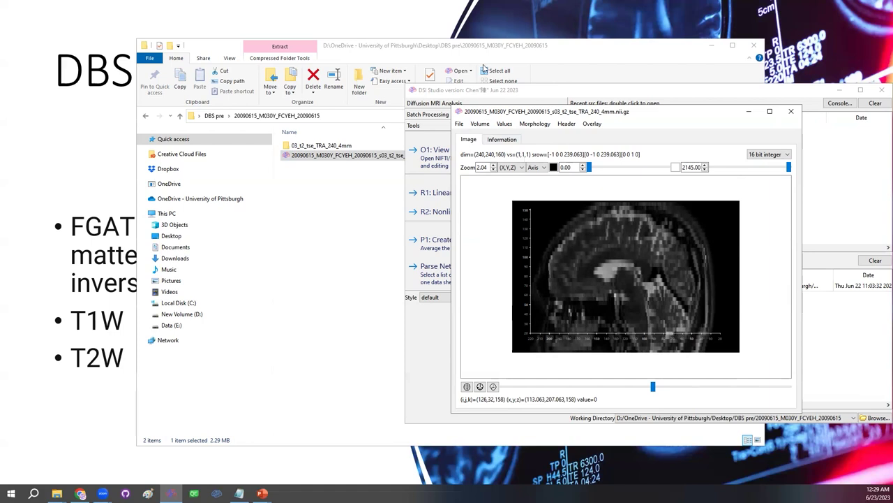
click(460, 123)
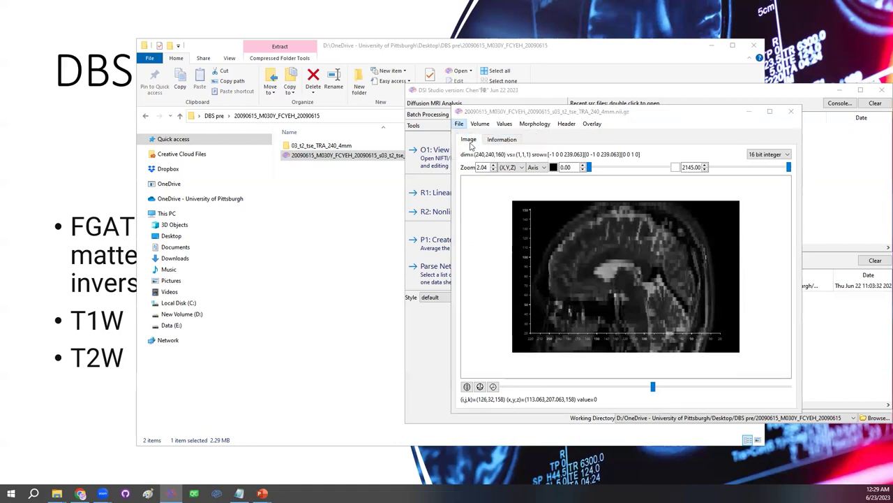
key(ctrl+s)
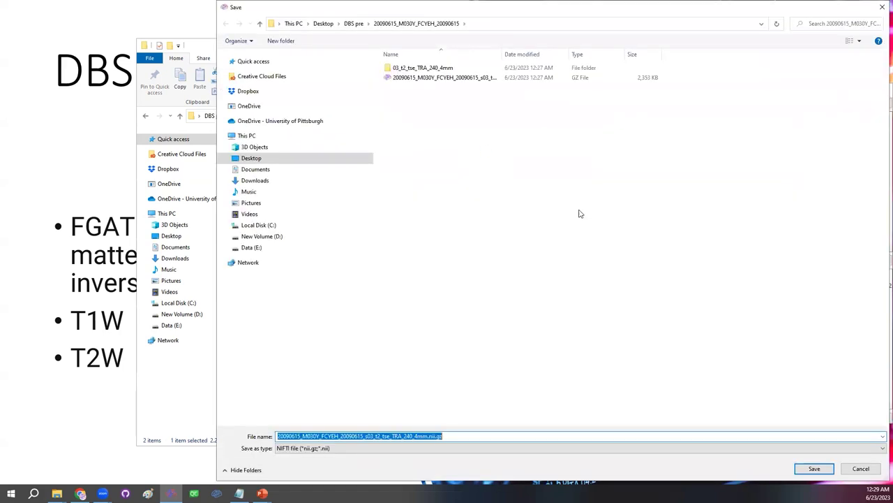
Step: Save the resampled T2 over its existing .nii.gz file and close the image viewer
click(814, 468)
click(500, 247)
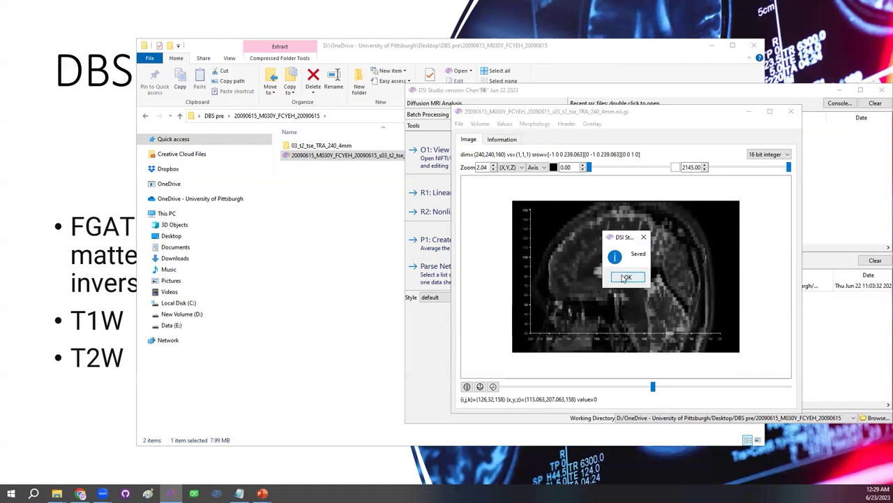
click(626, 277)
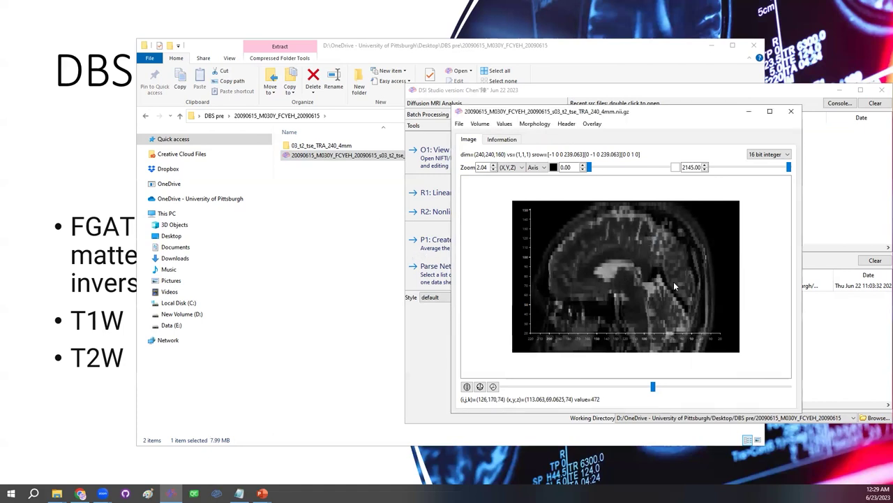
click(791, 111)
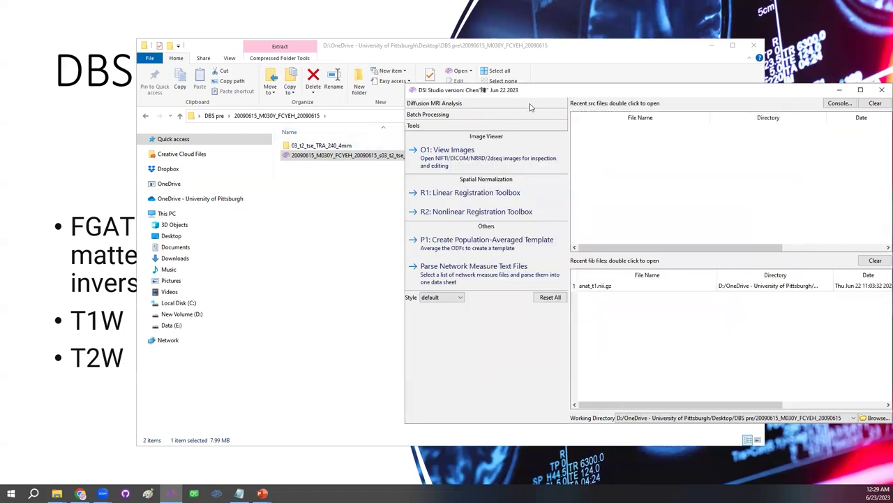
drag(529, 90, 446, 177)
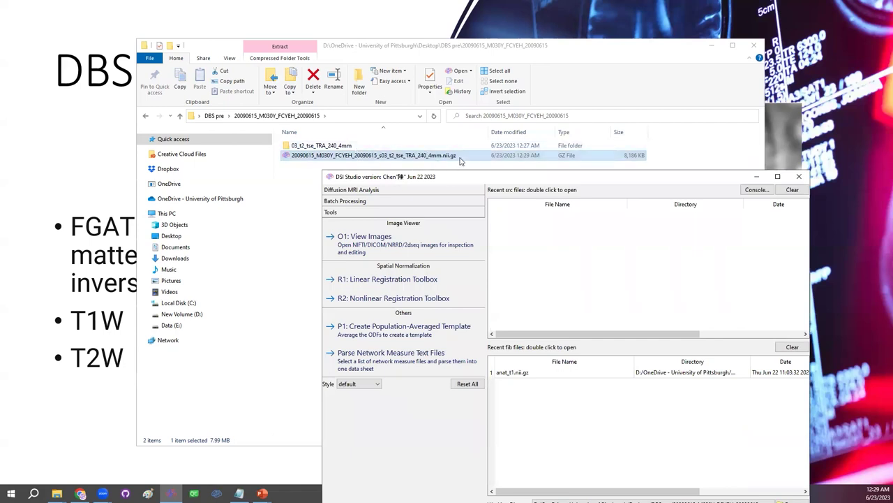
drag(469, 179, 510, 131)
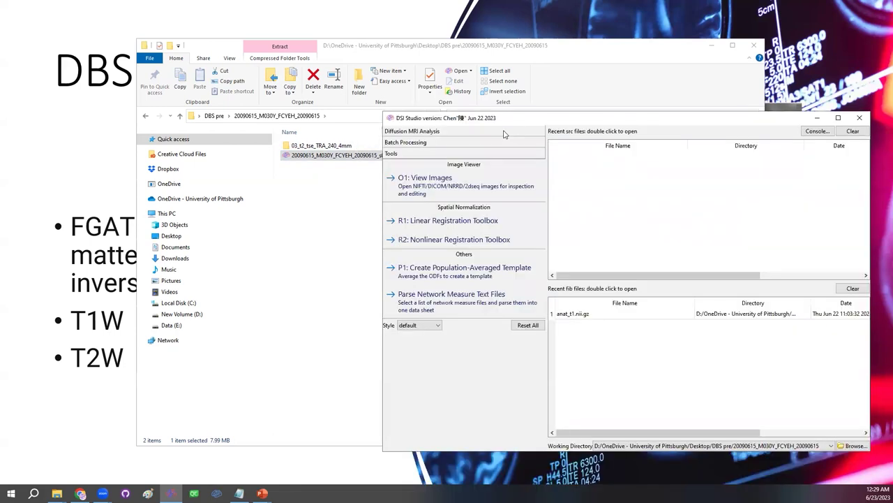
Step: Open the saved T2 .nii.gz as an image file in Step T3: Fiber Tracking
click(504, 132)
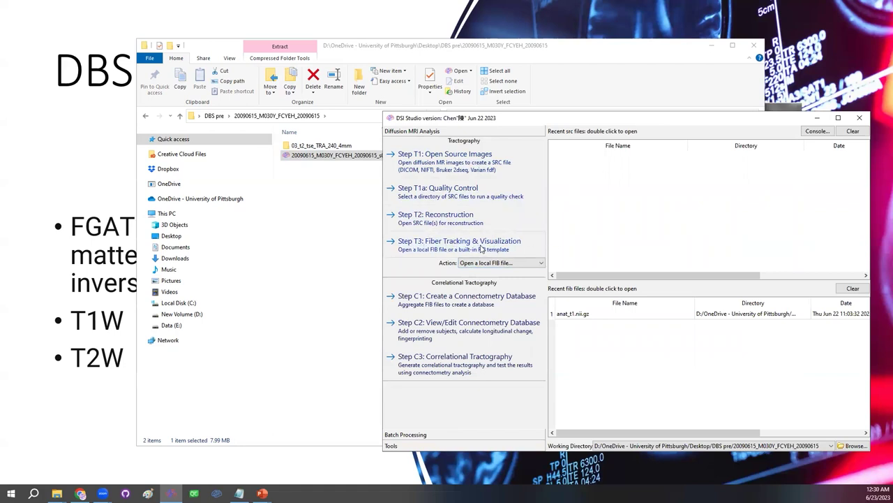
click(450, 244)
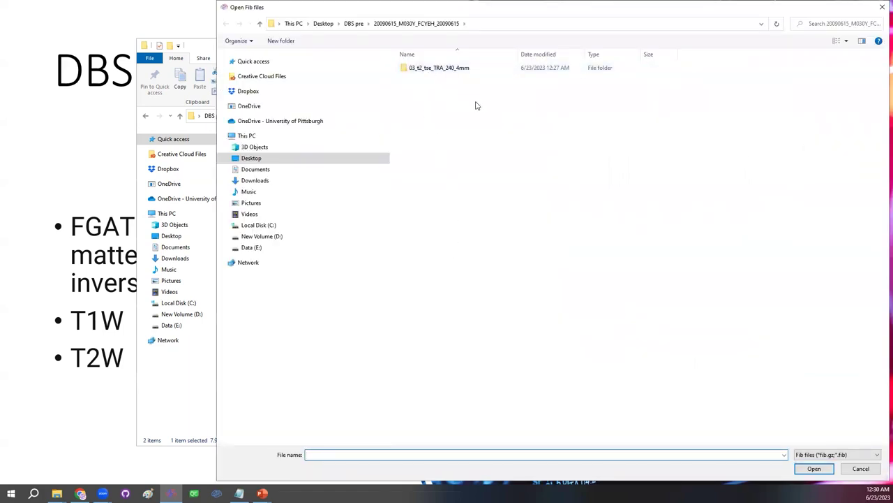
click(827, 454)
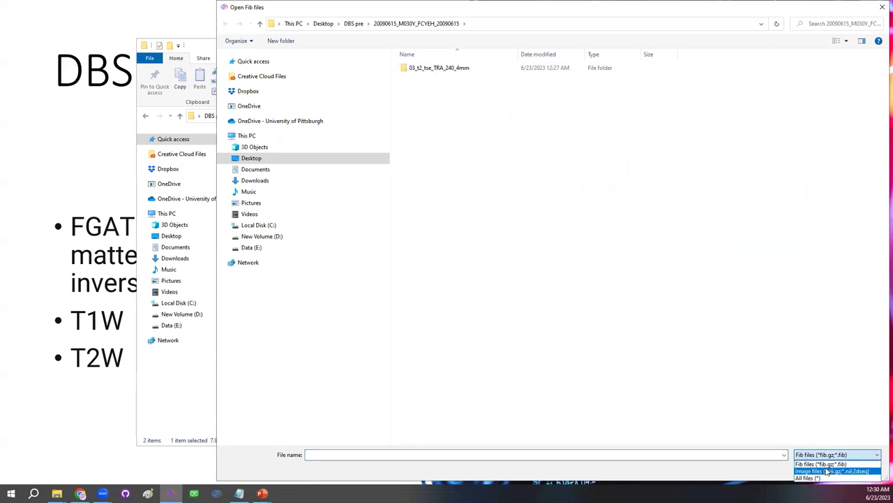
click(827, 471)
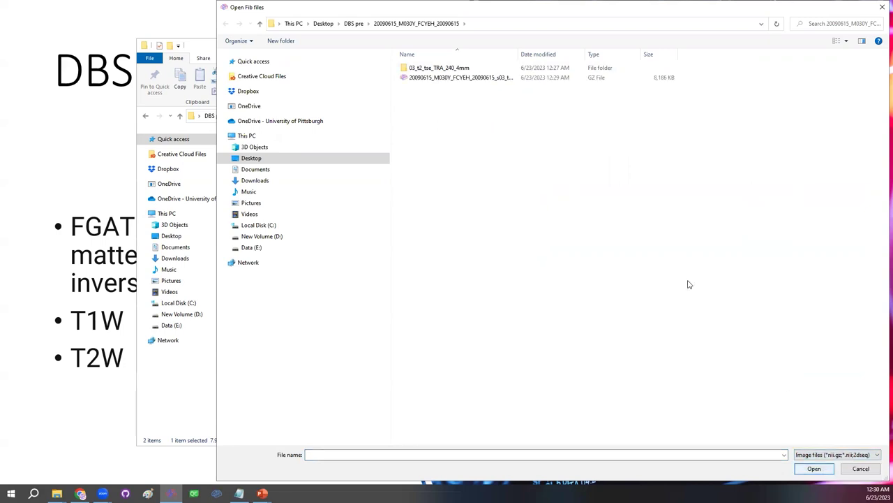
drag(525, 59, 572, 59)
click(527, 79)
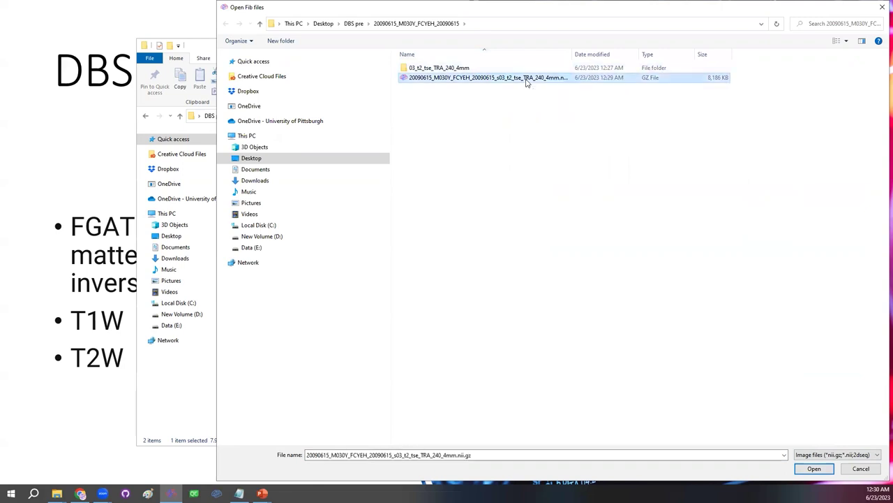
click(812, 468)
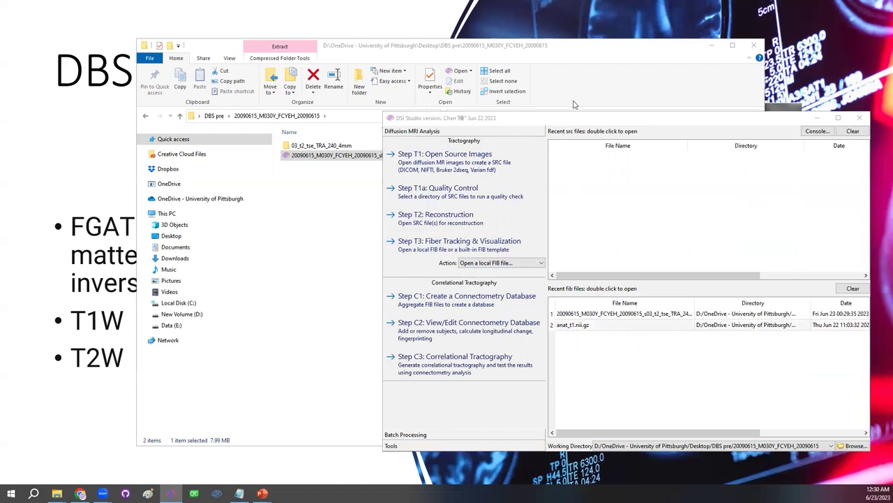
Step: Maximize the tracking window, tilt the 3-D slices, and open the ATAG_basal_ganglia atlas region list
click(737, 95)
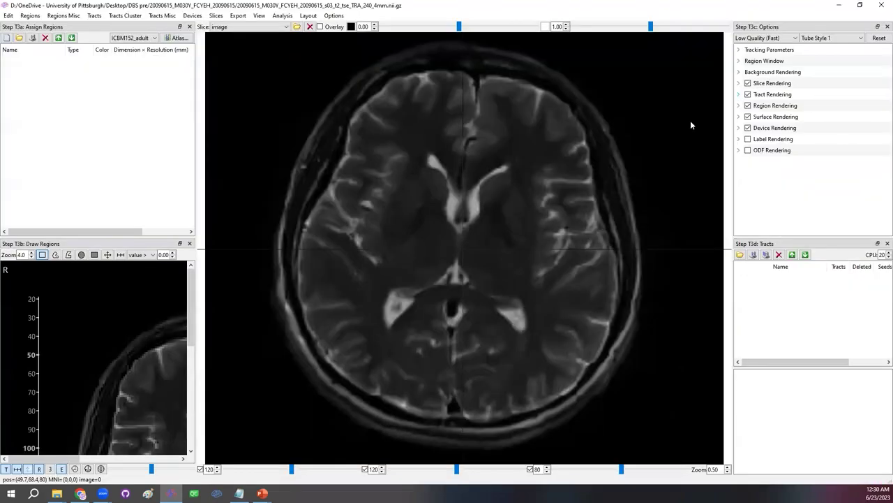
drag(587, 220, 532, 281)
scroll(495, 257, down, 2)
scroll(483, 301, up, 2)
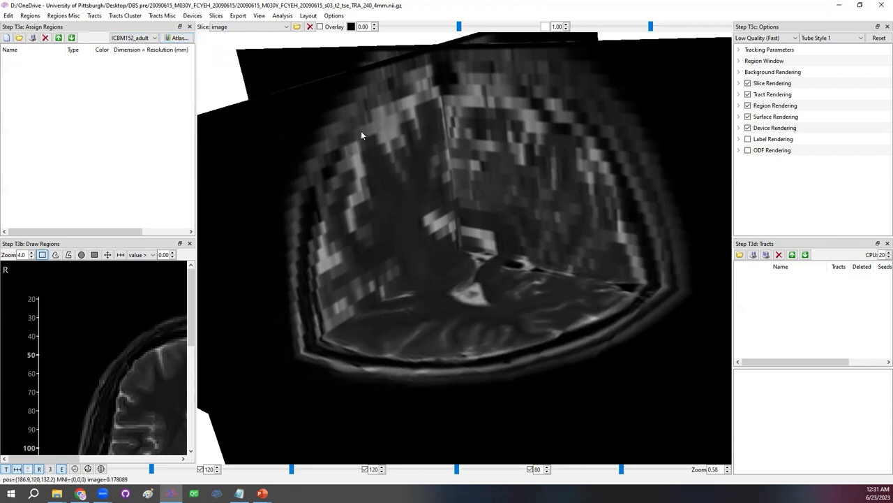
click(180, 39)
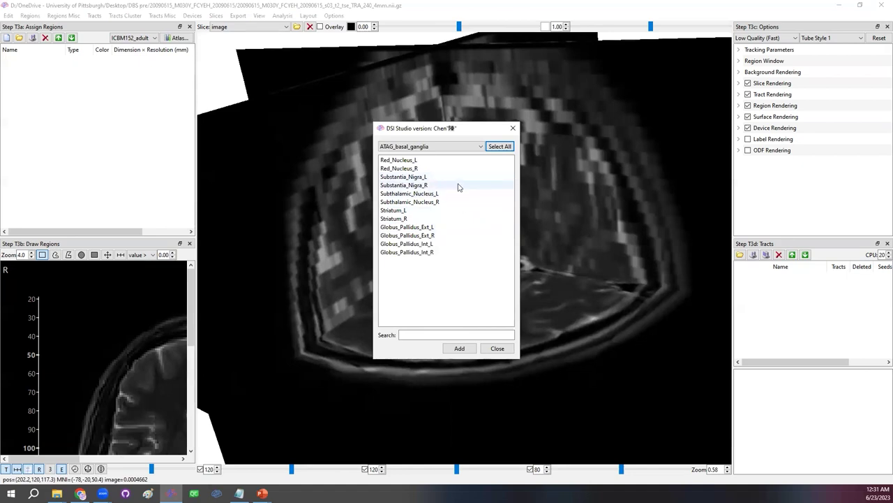
Step: Add all 23 BrainSeg atlas regions, White_Matter through Hippocampus_Right, to the T2 volume
click(433, 147)
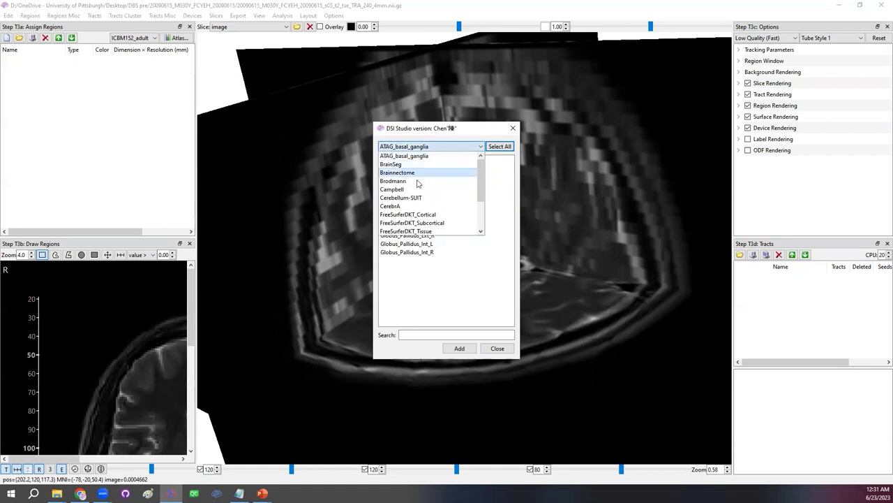
scroll(426, 222, down, 2)
scroll(427, 223, up, 2)
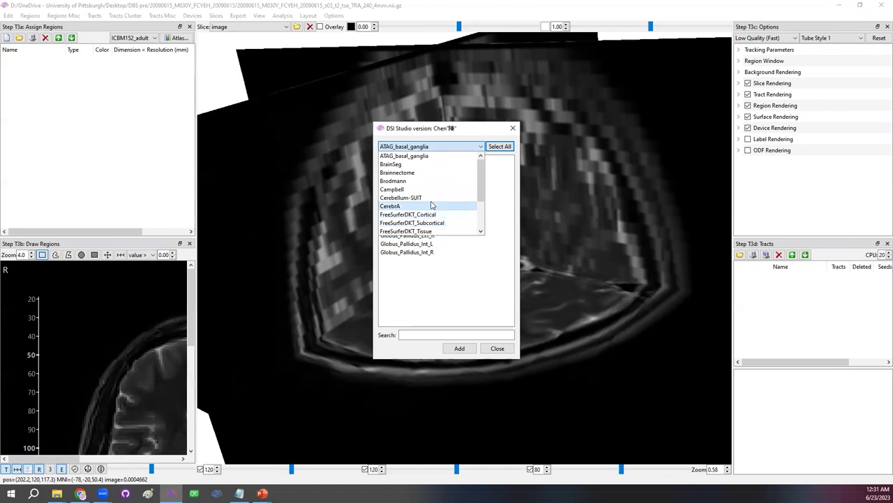
click(392, 166)
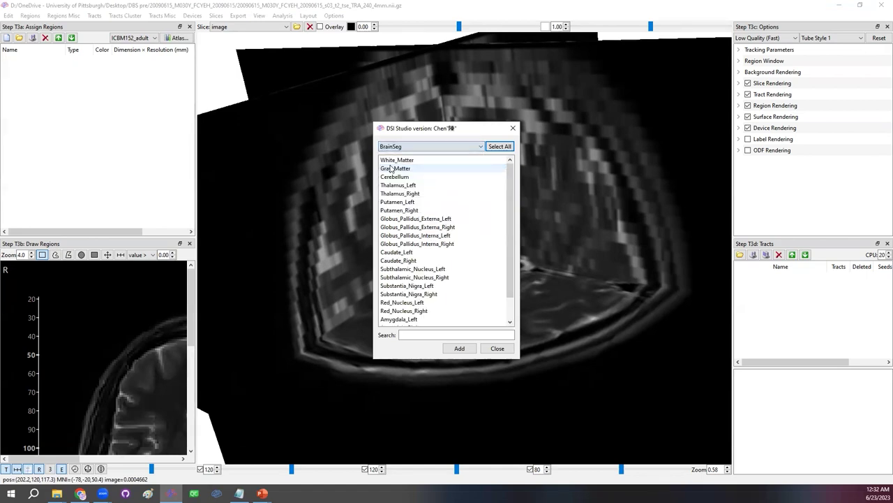
drag(407, 161, 412, 336)
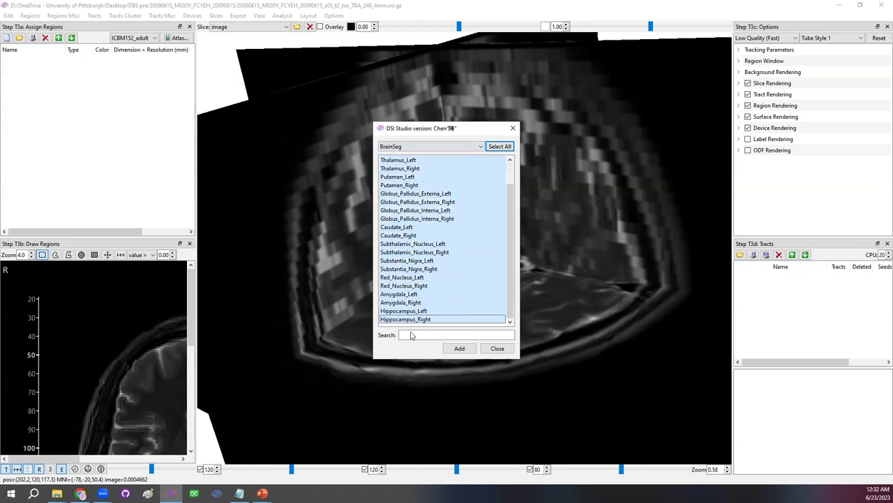
click(460, 349)
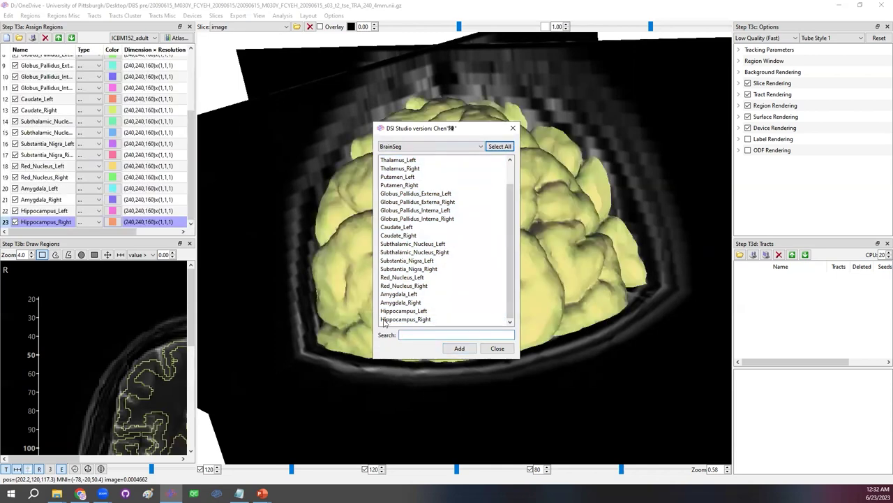
Step: Close the atlas picker and enlarge the 2-D slice drawing panel
click(497, 348)
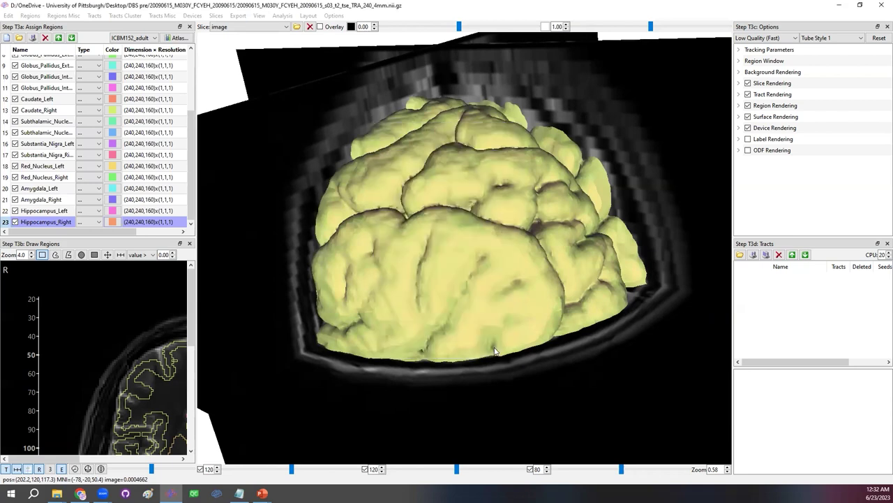
drag(196, 312, 305, 315)
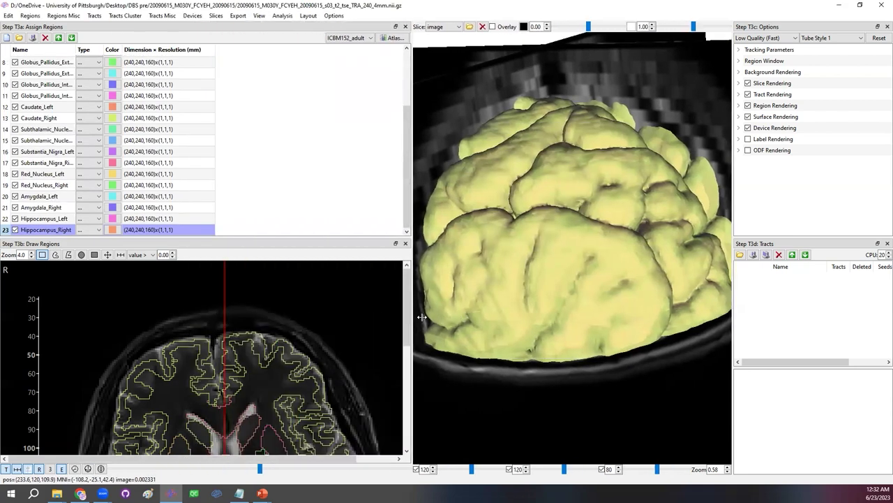
mouse_move(310, 243)
mouse_down()
mouse_move(310, 86)
mouse_move(309, 94)
mouse_up()
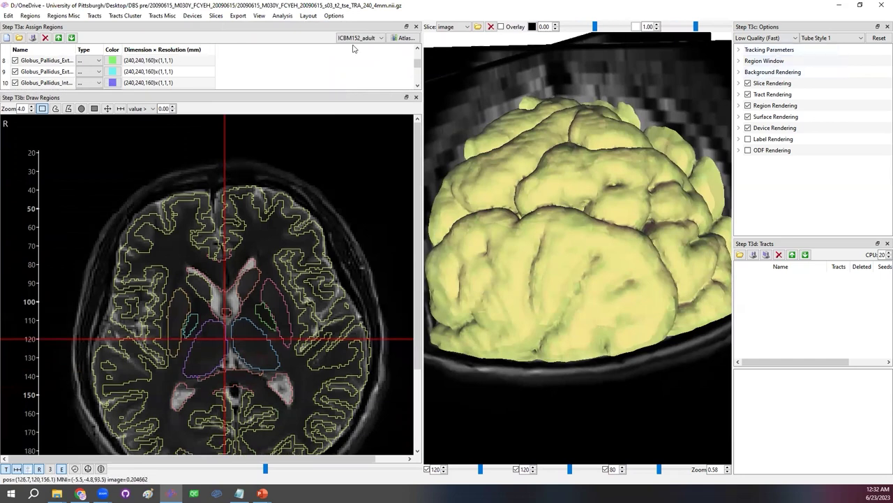
Step: Restore the default tracking settings and expand the Region Window display options
click(333, 15)
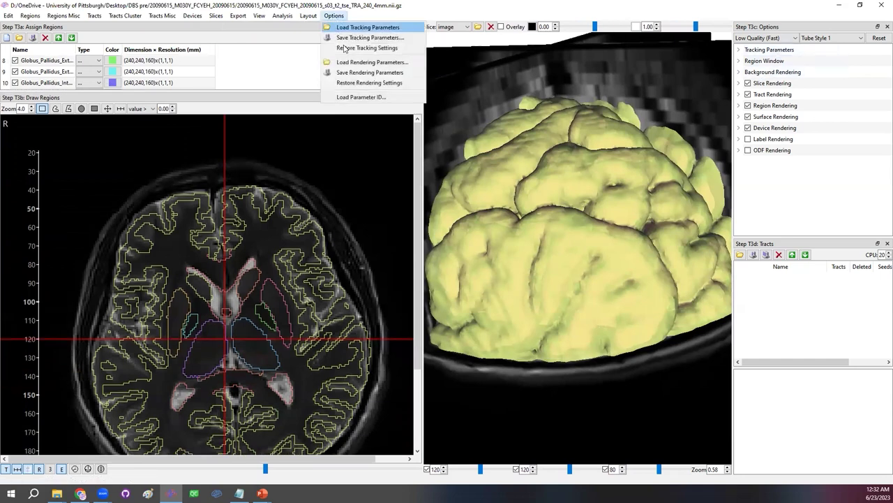
click(358, 87)
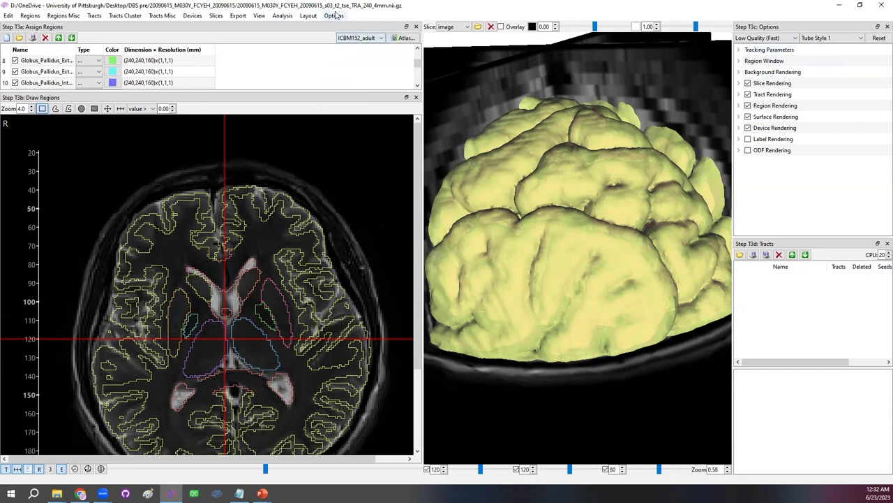
click(333, 15)
click(349, 51)
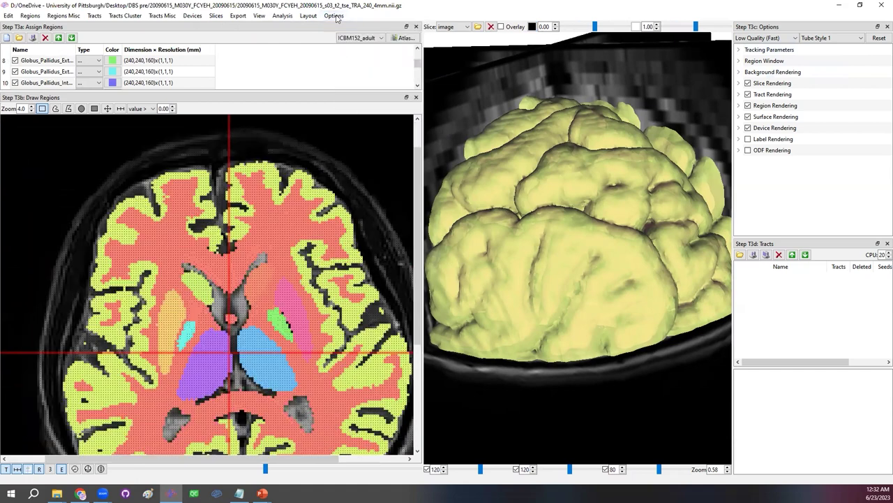
click(335, 16)
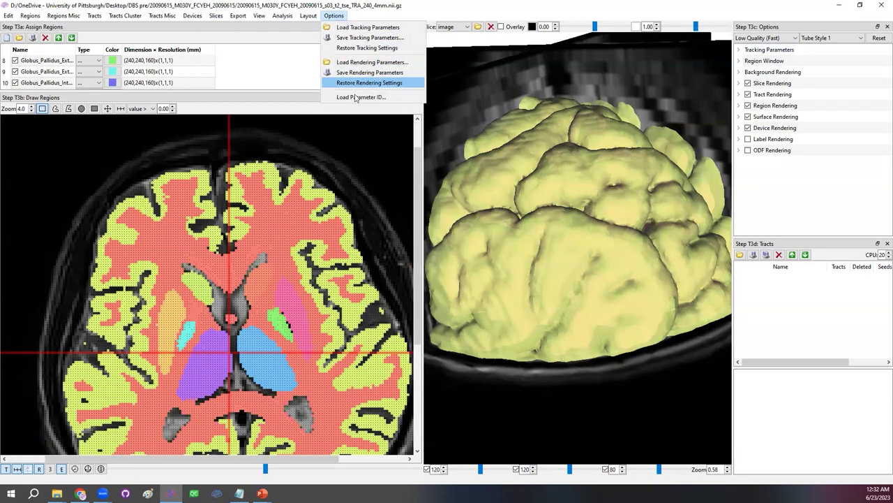
click(154, 222)
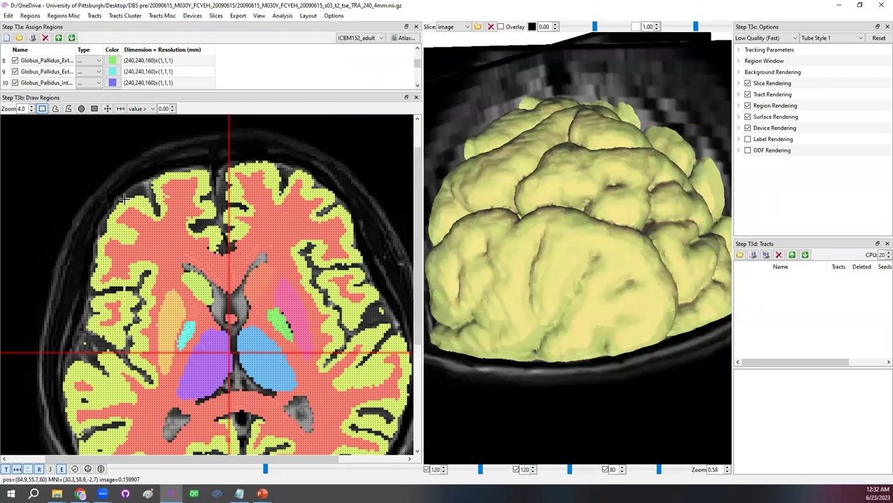
click(739, 62)
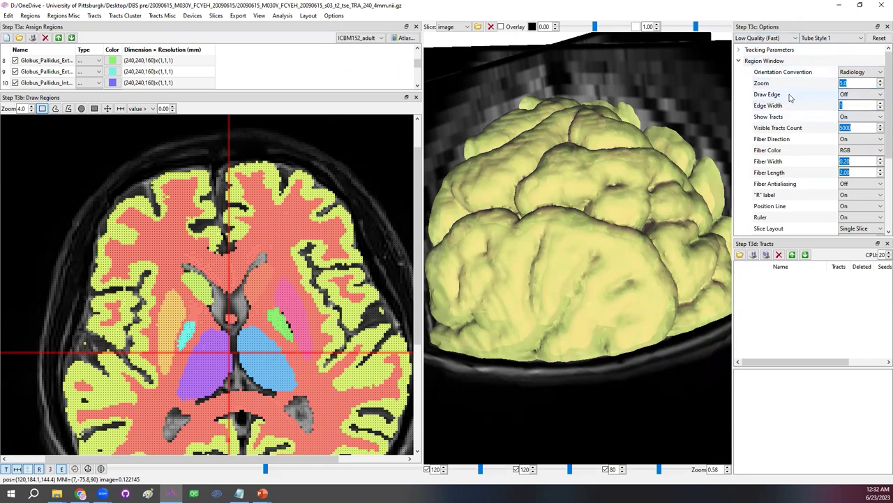
Step: Set Draw Edge to On so regions appear as outlines on the slices
click(844, 95)
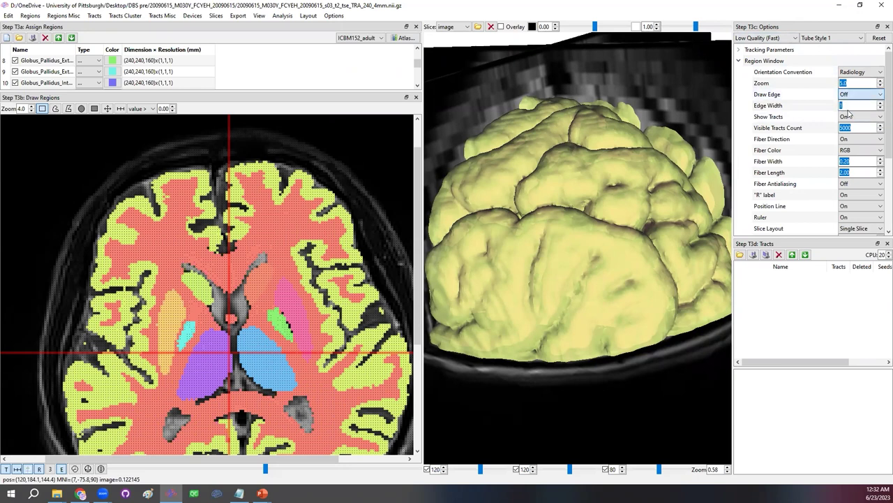
click(841, 114)
scroll(307, 394, down, 5)
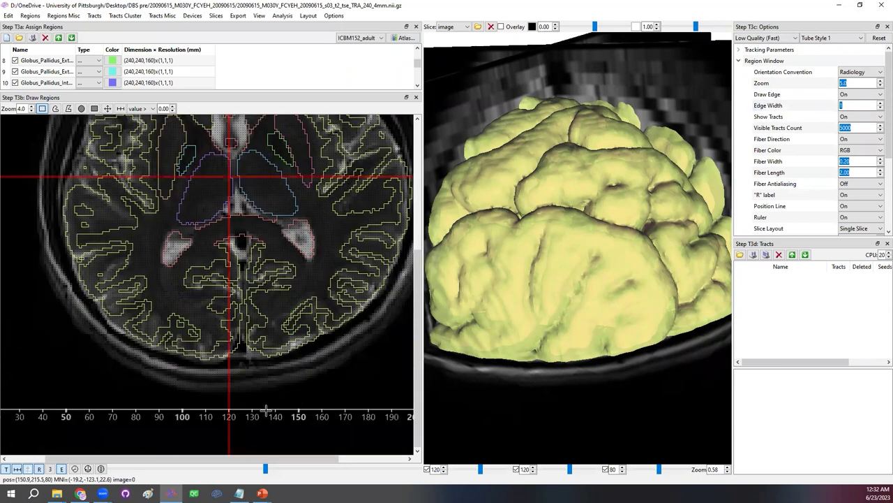
Step: Browse the axial slices to level 65 and enlarge the region list
click(285, 468)
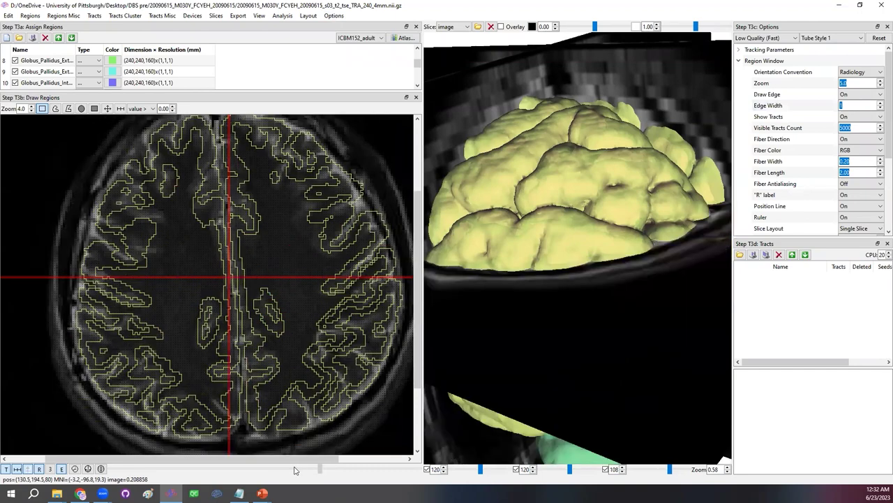
click(294, 470)
click(264, 469)
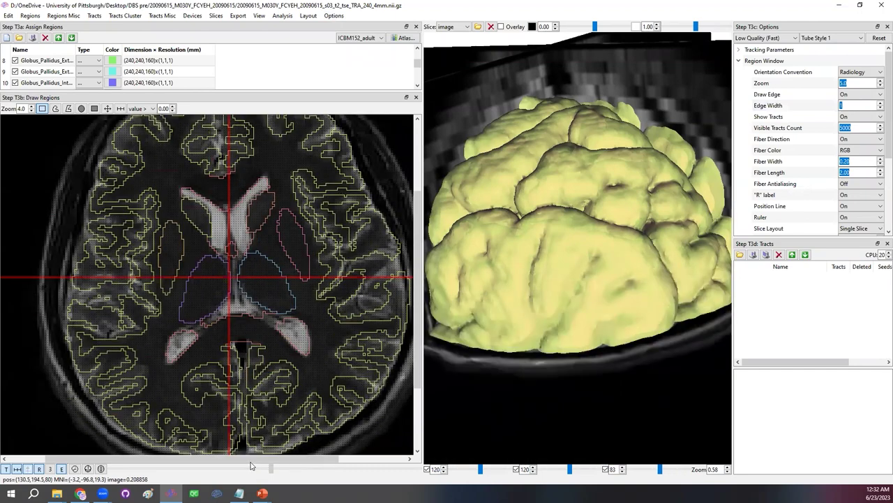
click(245, 467)
click(235, 466)
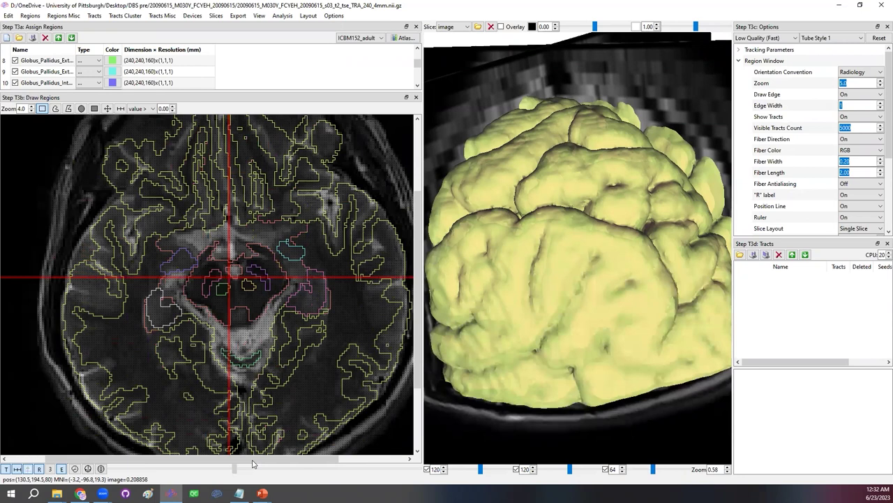
click(253, 466)
click(260, 466)
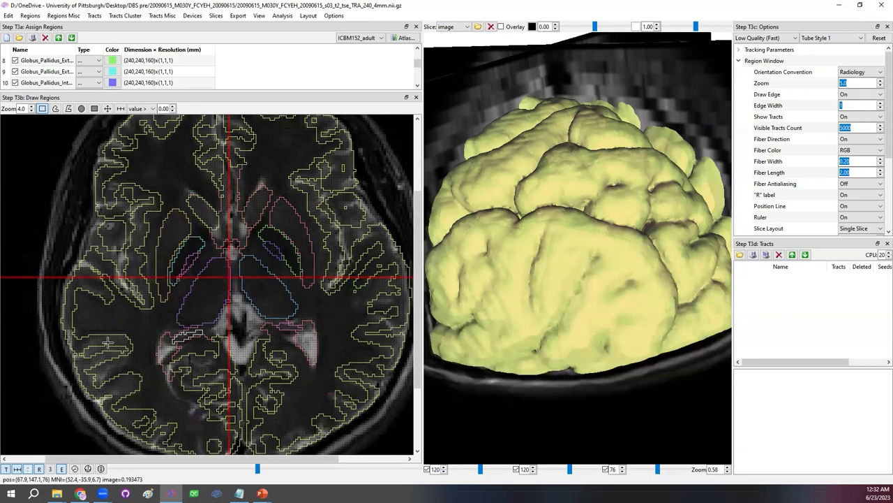
mouse_move(257, 469)
mouse_down()
mouse_move(308, 472)
mouse_move(257, 480)
mouse_up()
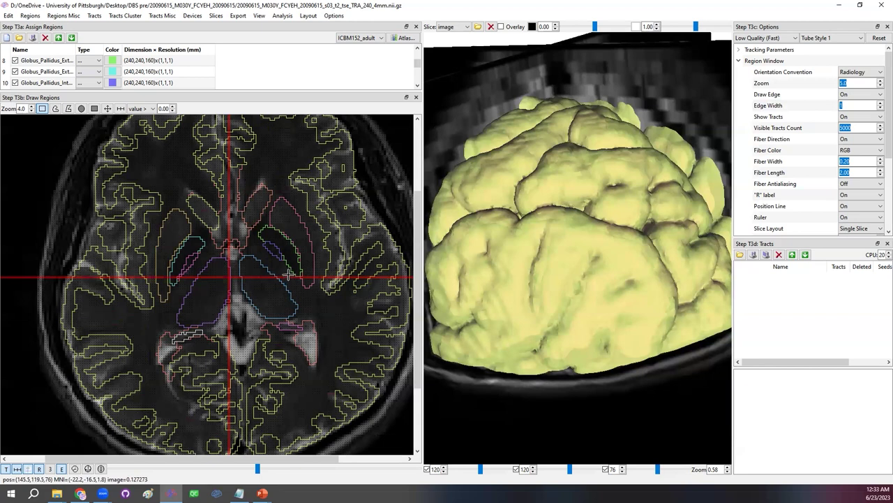
drag(259, 472, 286, 474)
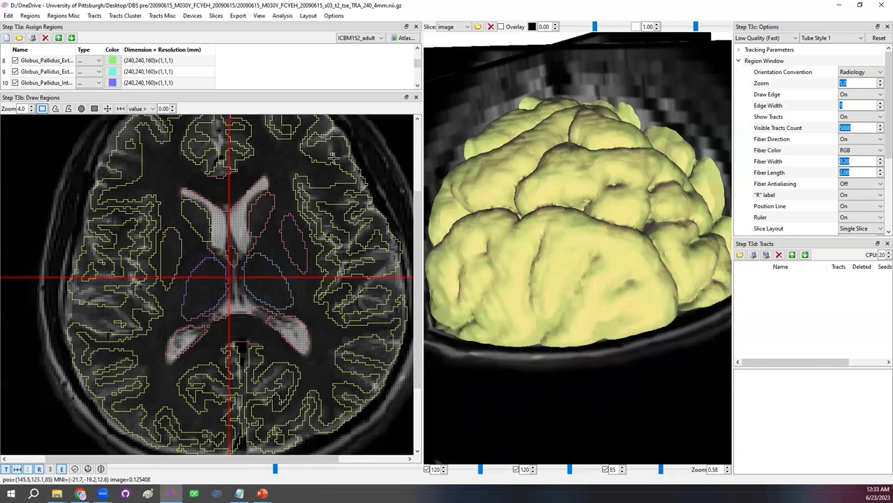
drag(317, 90, 317, 190)
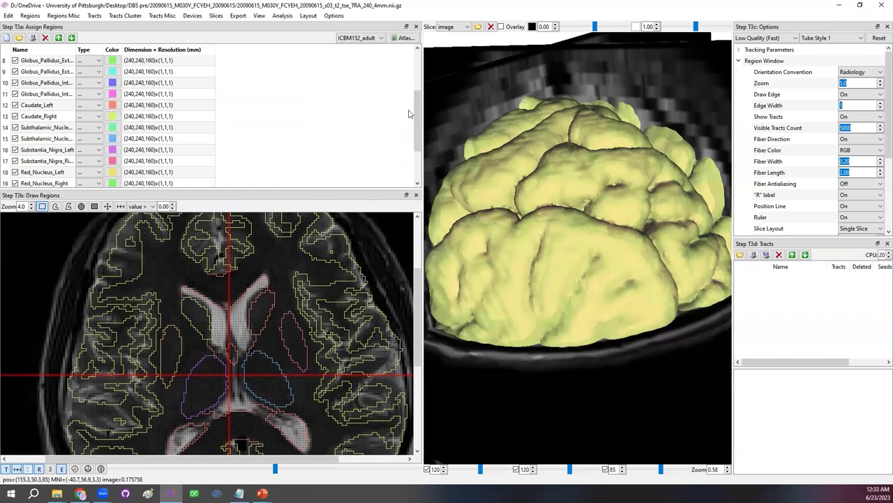
Step: Search atlas regions for 'tha' and add Thalamus_Left:BrainSeg as region 24
click(405, 37)
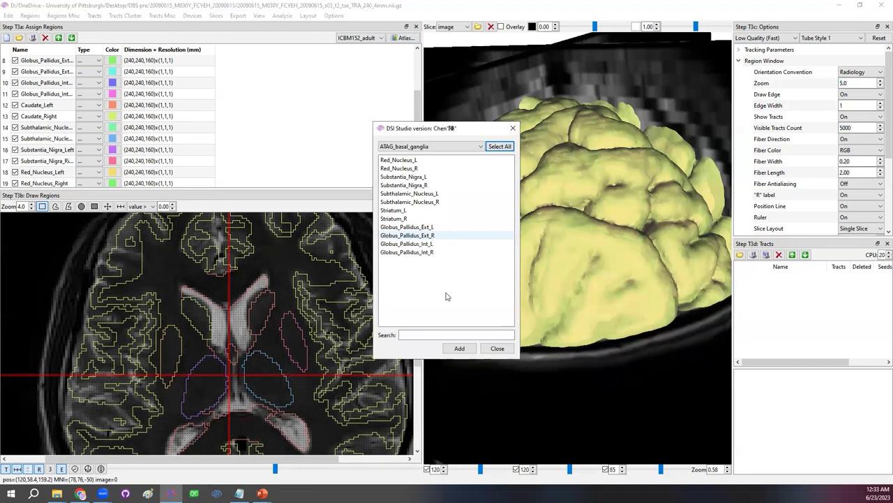
click(419, 336)
text(tha)
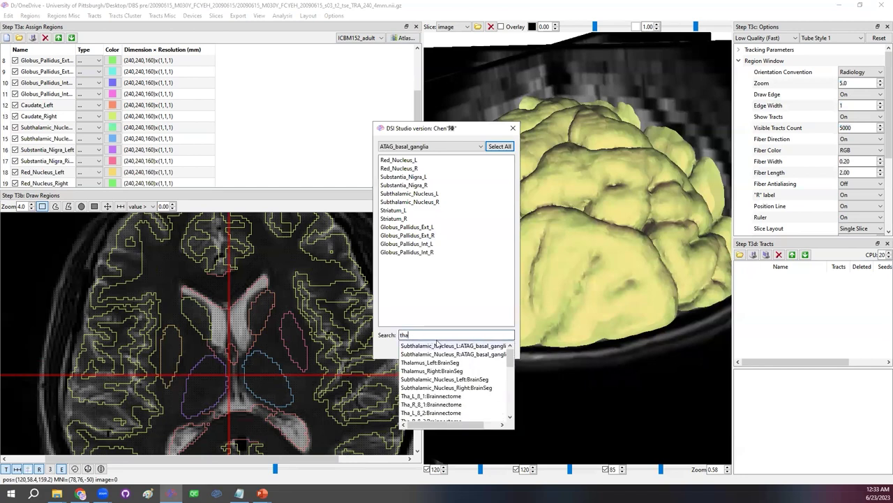
scroll(447, 387, down, 5)
scroll(452, 397, up, 5)
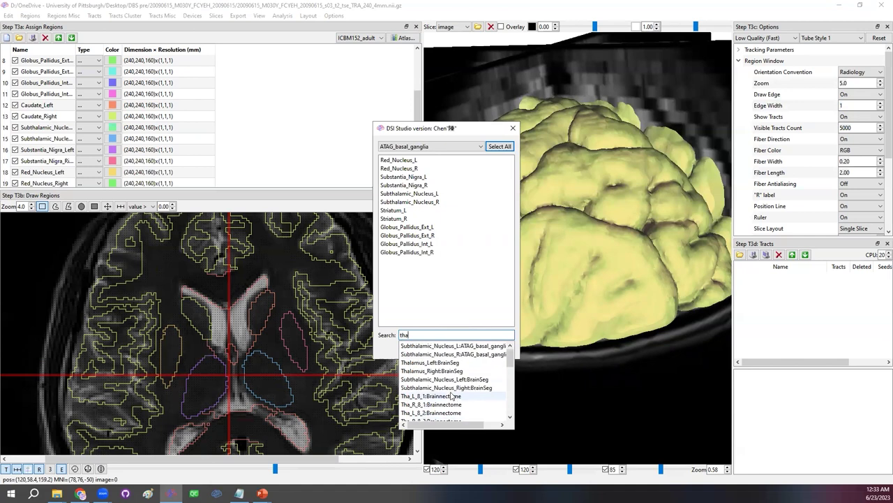
click(435, 363)
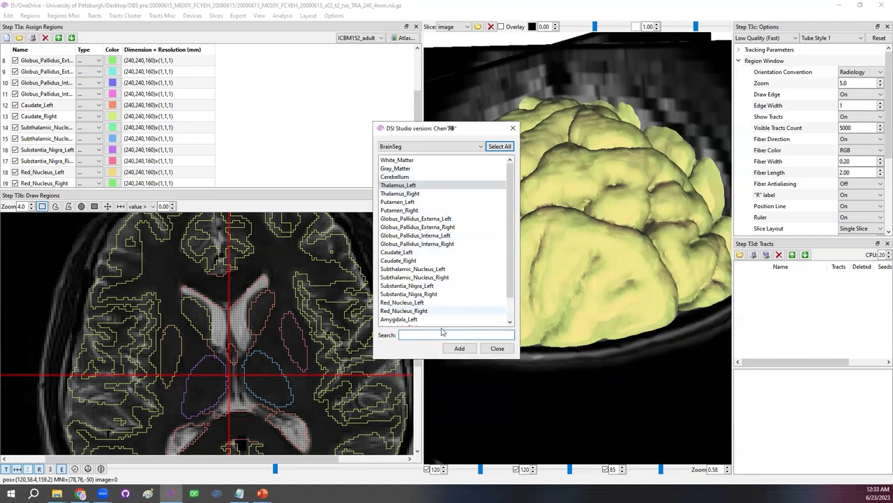
click(459, 348)
click(496, 348)
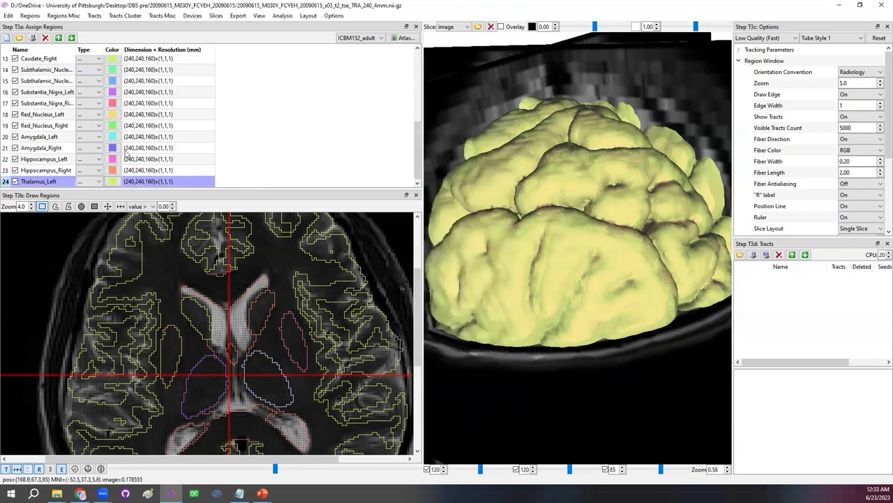
mouse_move(562, 236)
mouse_down()
mouse_move(575, 232)
mouse_move(569, 220)
mouse_up()
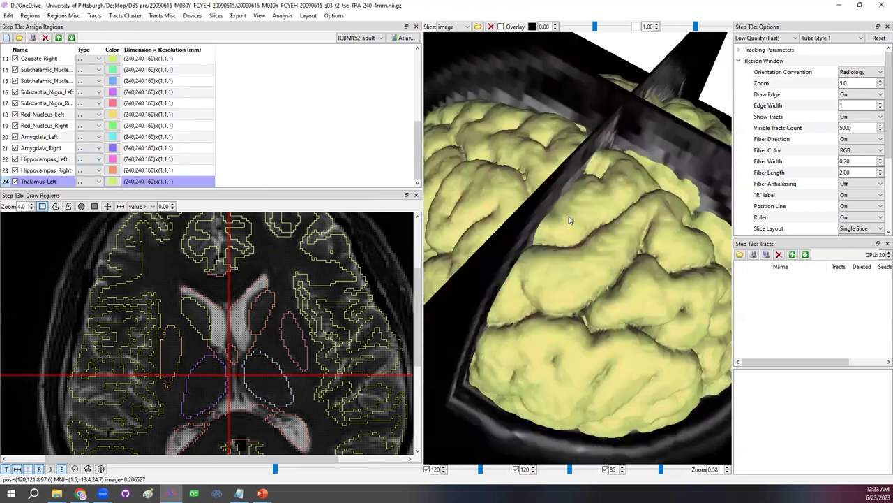
Step: Widen the 3-D view and the region list's Name column
drag(422, 159, 381, 160)
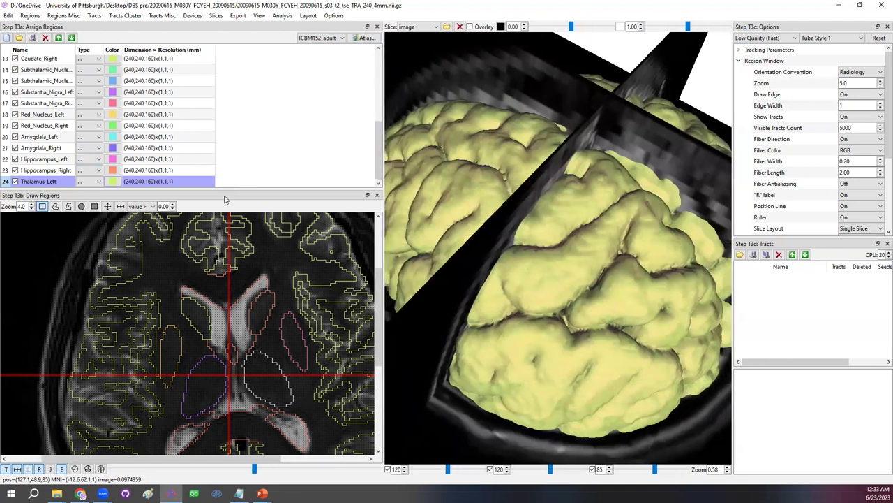
key(alt+Tab)
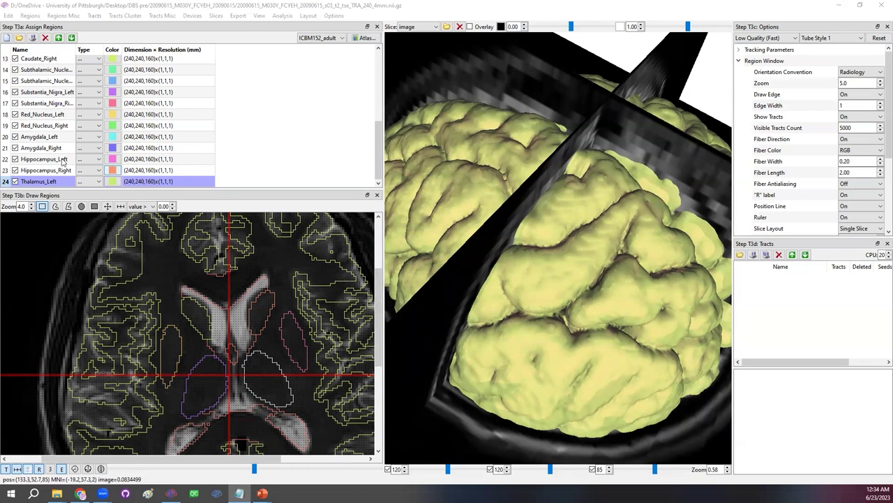
click(46, 138)
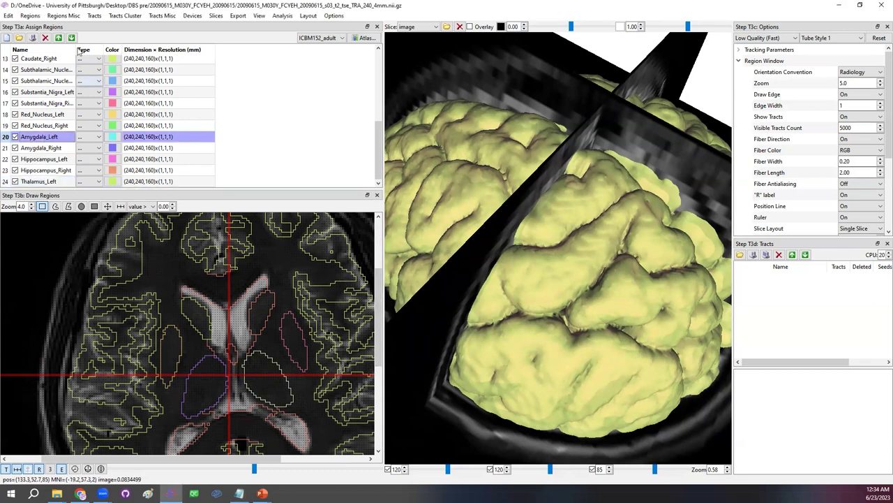
drag(72, 49, 163, 49)
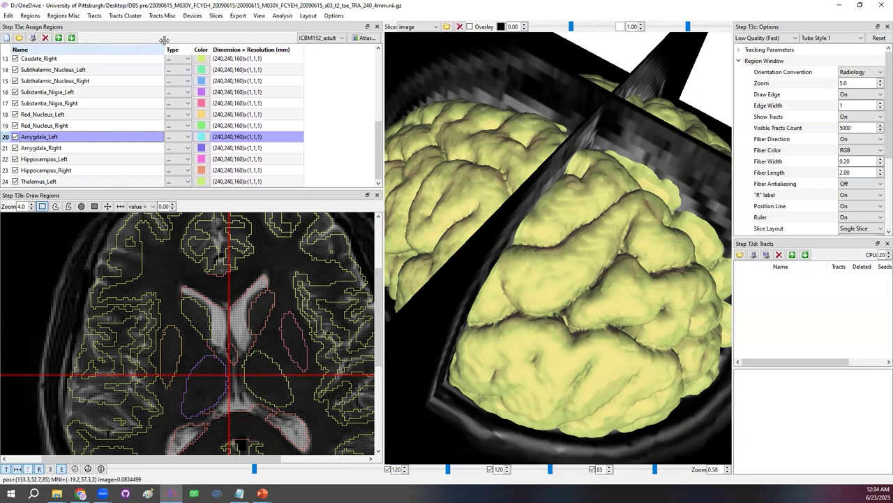
scroll(62, 120, up, 2)
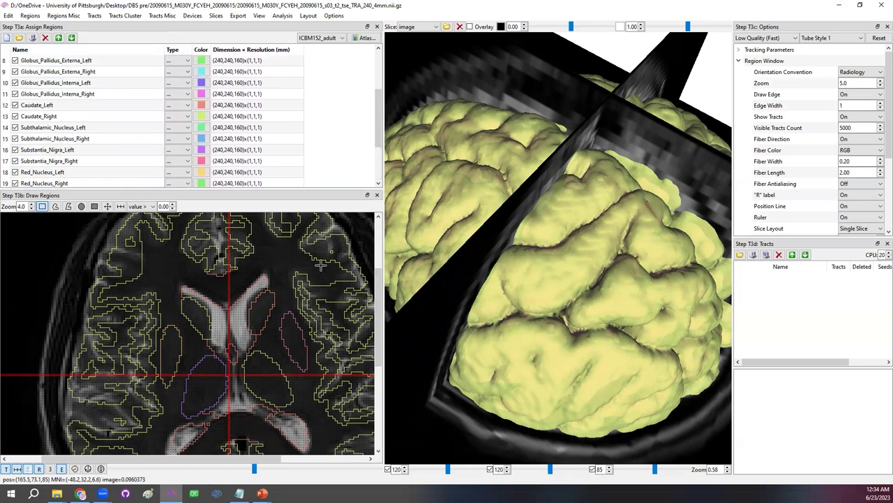
Step: Uncheck all regions, then re-tick only Subthalamic_Nucleus_Left
right_click(83, 107)
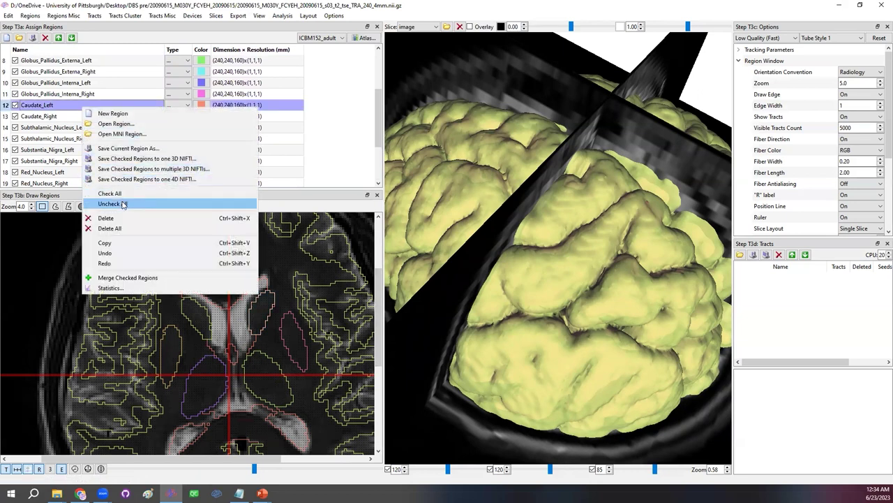
click(122, 204)
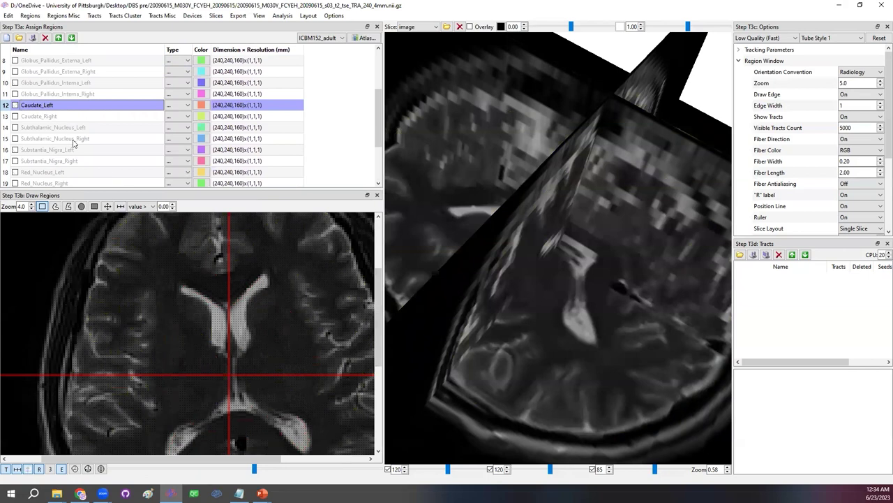
click(14, 128)
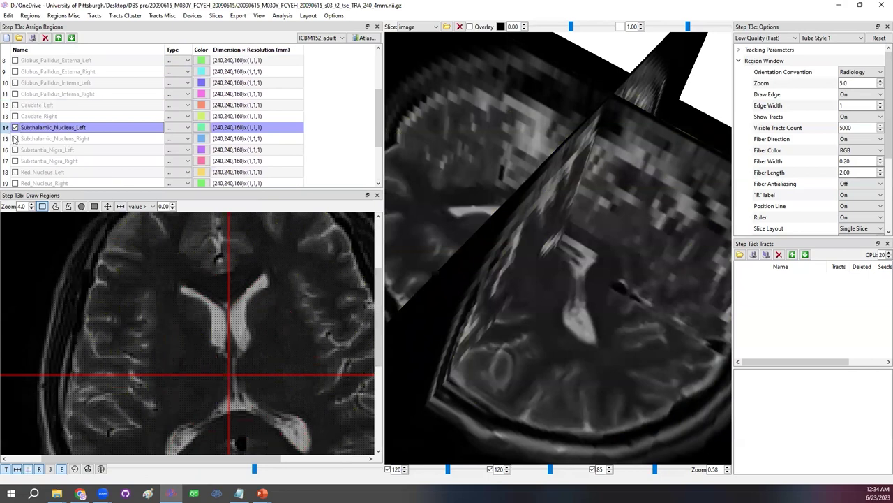
Step: Tick Subthalamic_Nucleus_Right and rotate and zoom the 3-D view to see both nuclei
click(15, 139)
drag(598, 282, 479, 239)
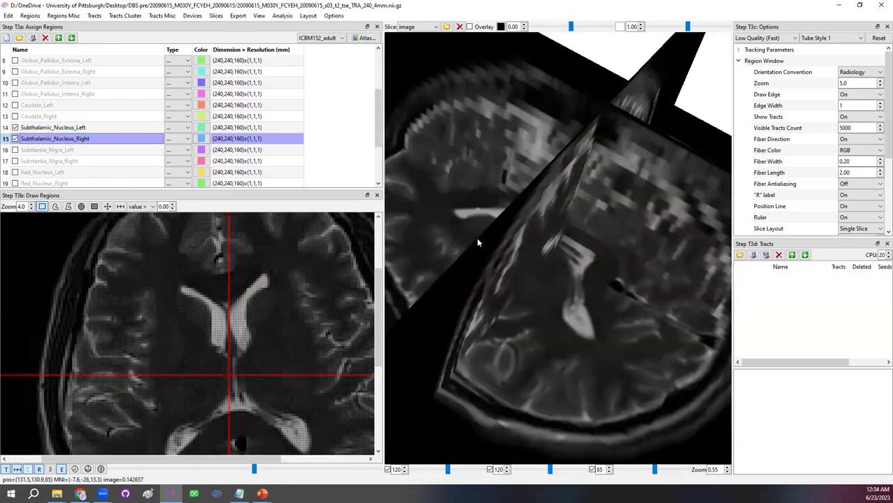
drag(614, 311, 656, 256)
drag(589, 278, 592, 259)
scroll(592, 260, down, 2)
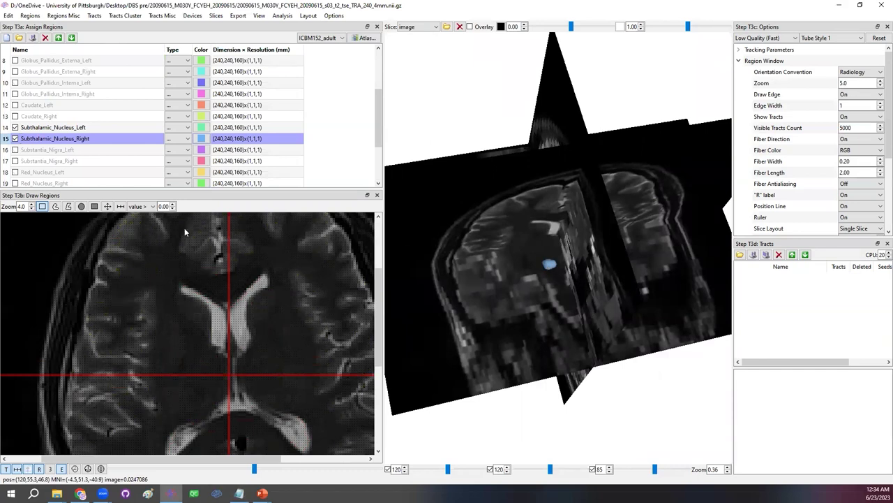
drag(516, 240, 585, 256)
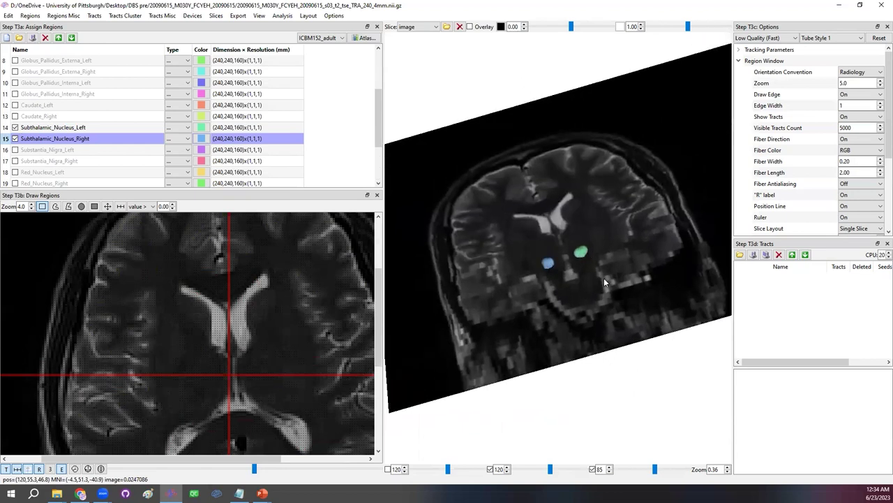
click(77, 130)
Step: Merge the checked subthalamic nuclei into one Subthalamic_Nucleus_Left region and check it on slices and in 3-D
right_click(75, 128)
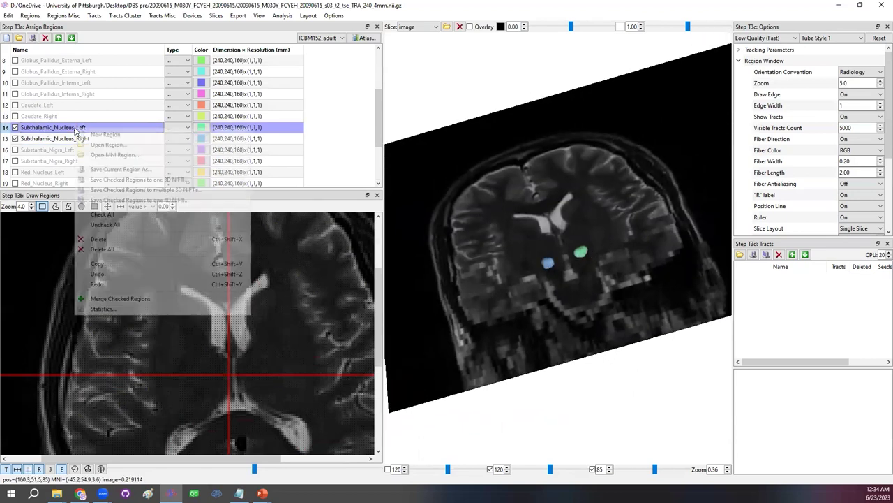
click(130, 301)
drag(645, 291, 555, 275)
drag(255, 472, 232, 479)
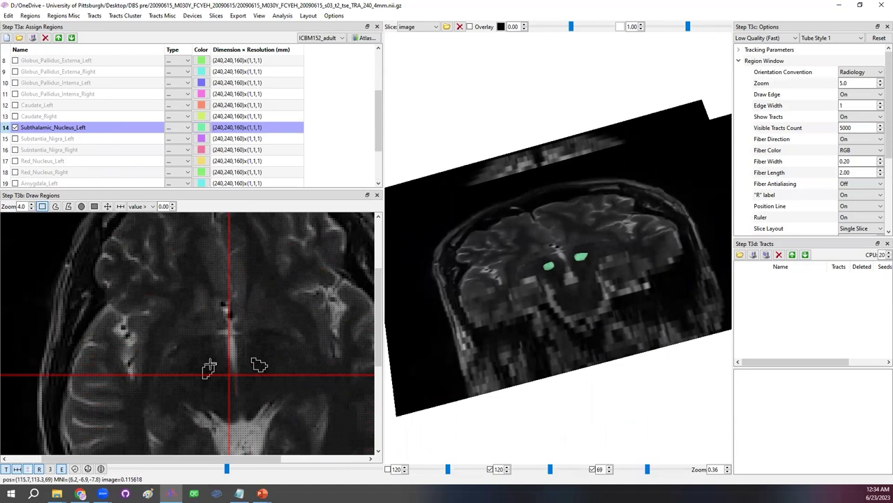
drag(593, 236, 554, 184)
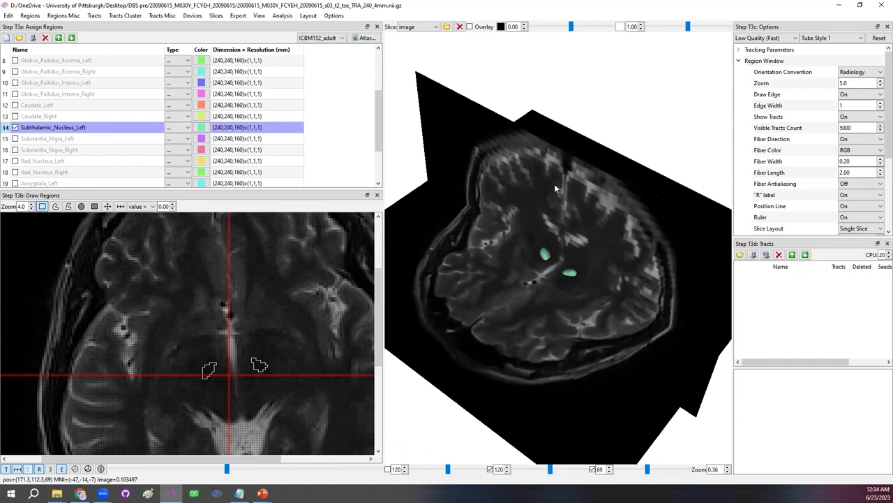
Step: Insert all .dcm files from 03_t2_tse_TRA_240_4mm as an extra image via Insert Other Images
click(216, 16)
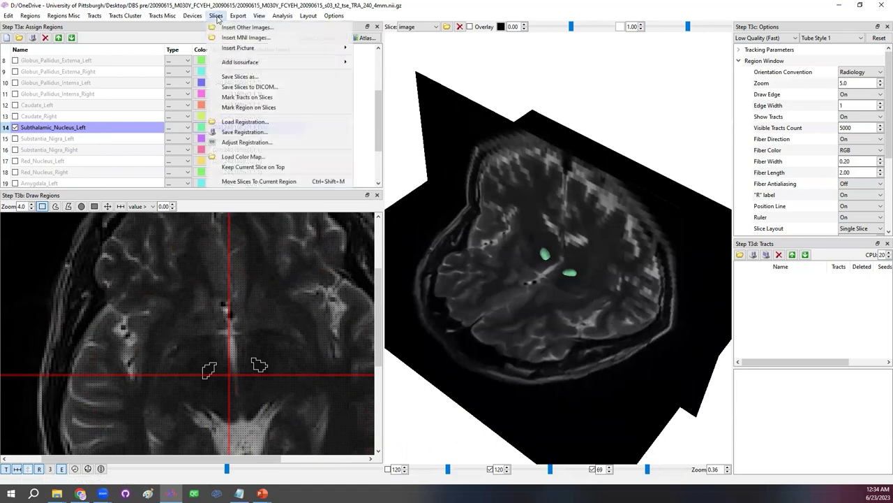
click(218, 16)
click(224, 19)
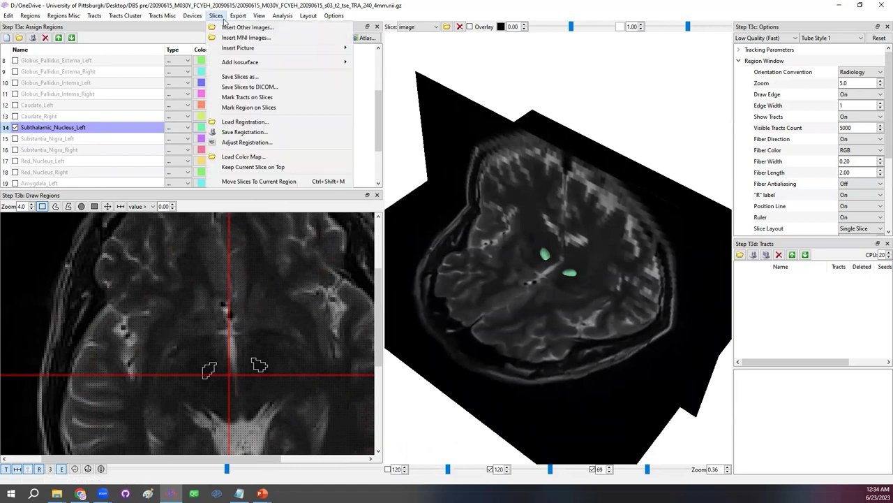
key(Right)
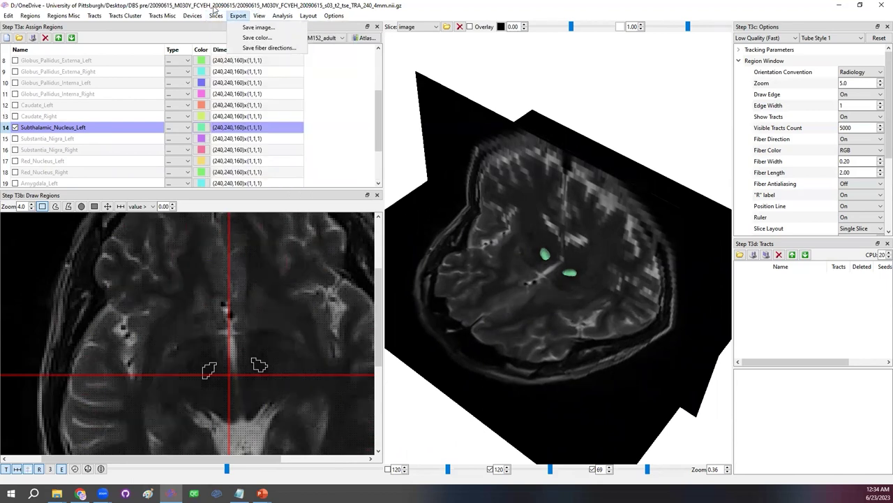
mouse_move(215, 19)
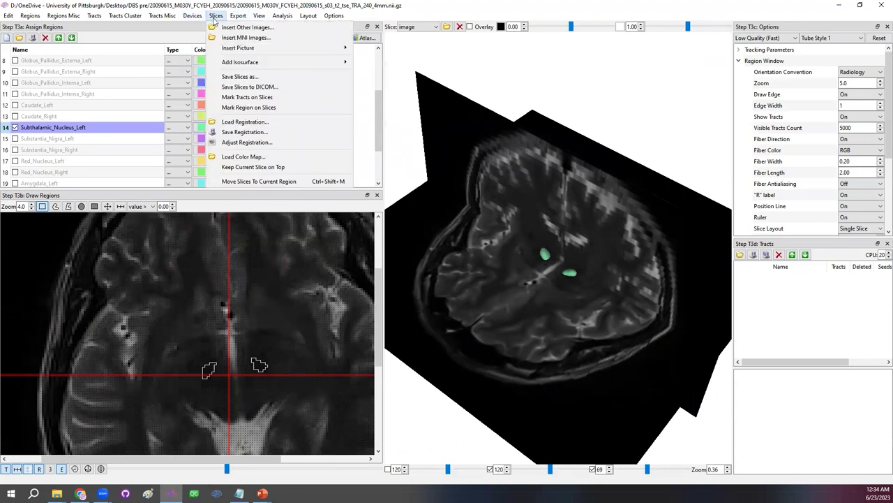
key(Right)
key(Right)
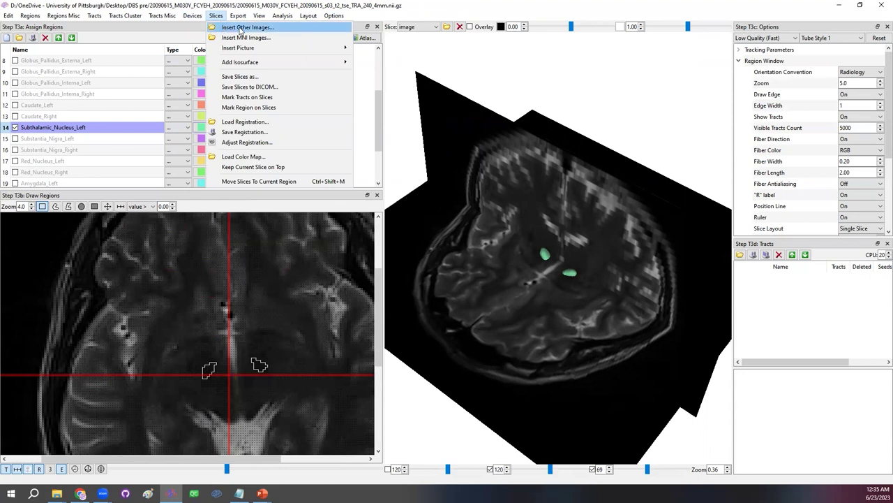
click(240, 28)
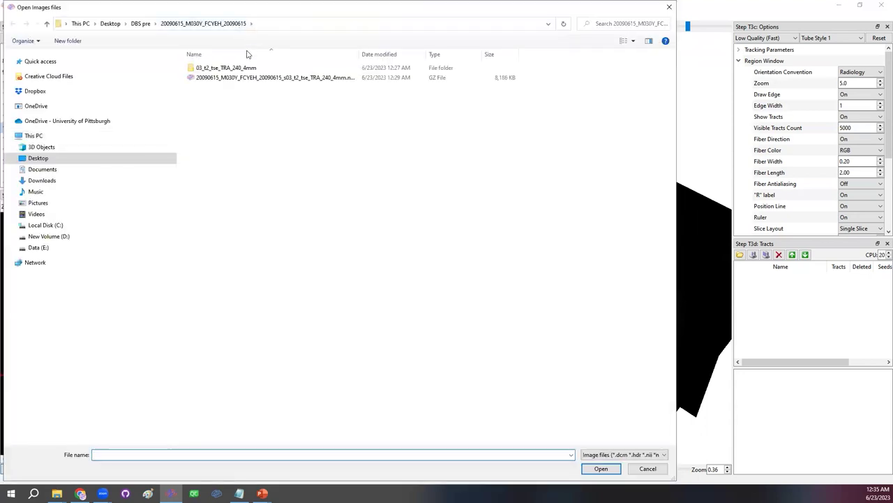
double_click(246, 70)
click(257, 117)
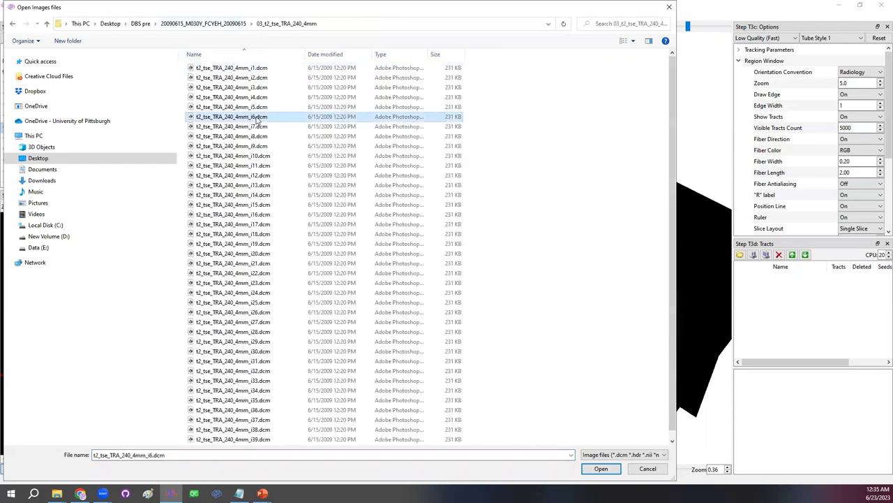
key(ctrl+a)
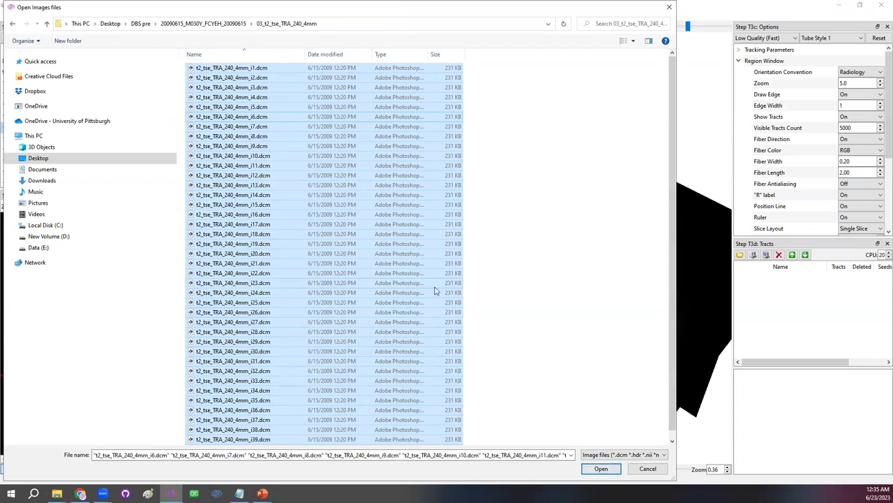
click(600, 468)
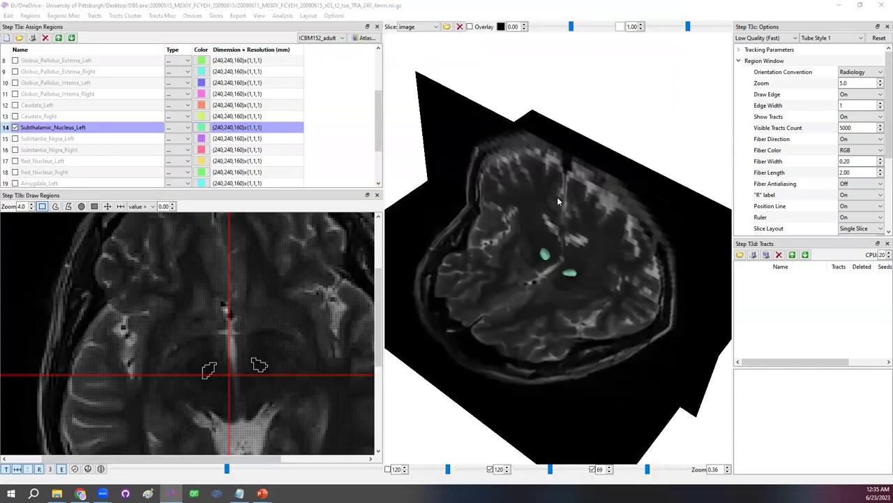
Step: Rotate the 3-D view to inspect the inserted T2 image, then choose Adjust Registration
drag(562, 201, 597, 183)
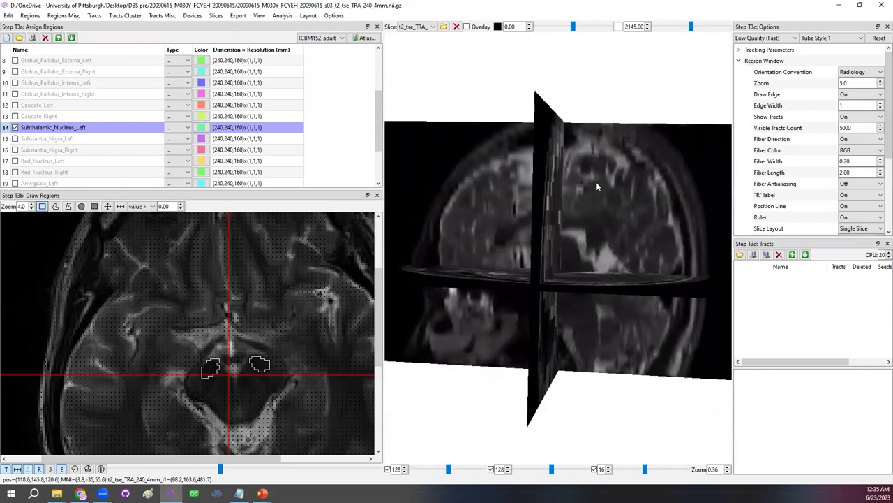
click(216, 16)
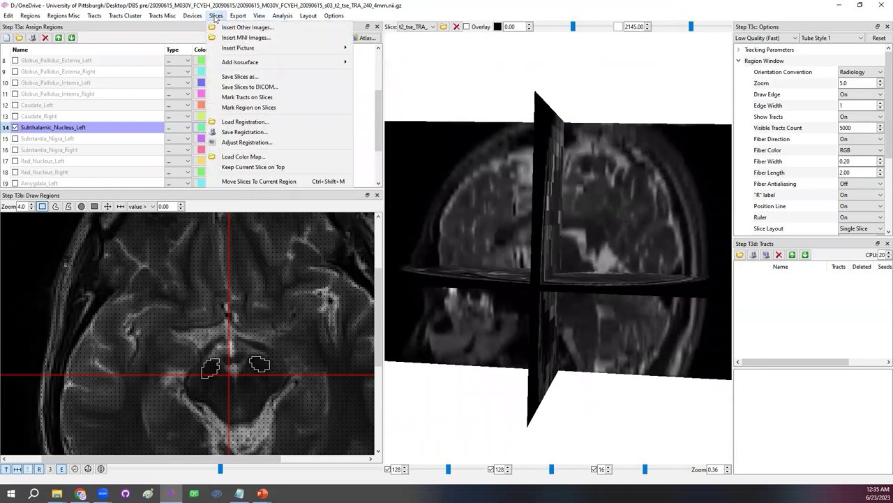
click(235, 143)
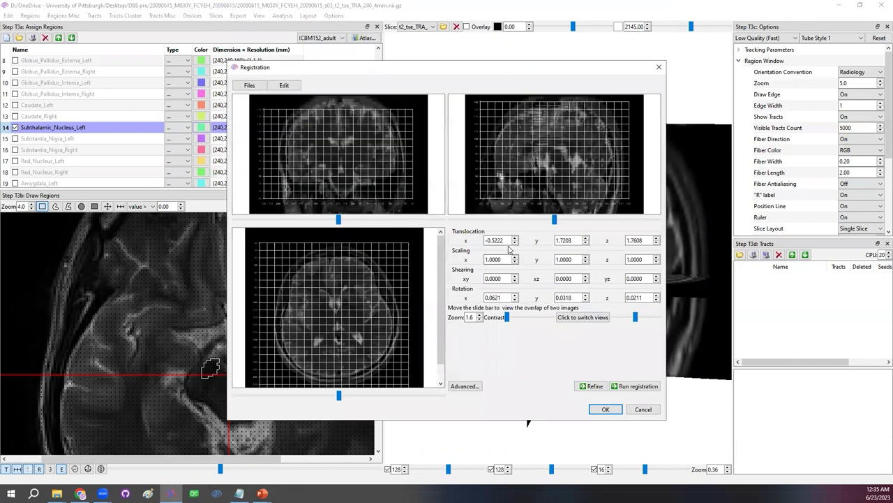
Step: Set Translocation x/y/z and Rotation x/y/z all to 0
drag(506, 240, 470, 242)
text(0)
double_click(564, 240)
text(0000)
click(642, 240)
double_click(643, 240)
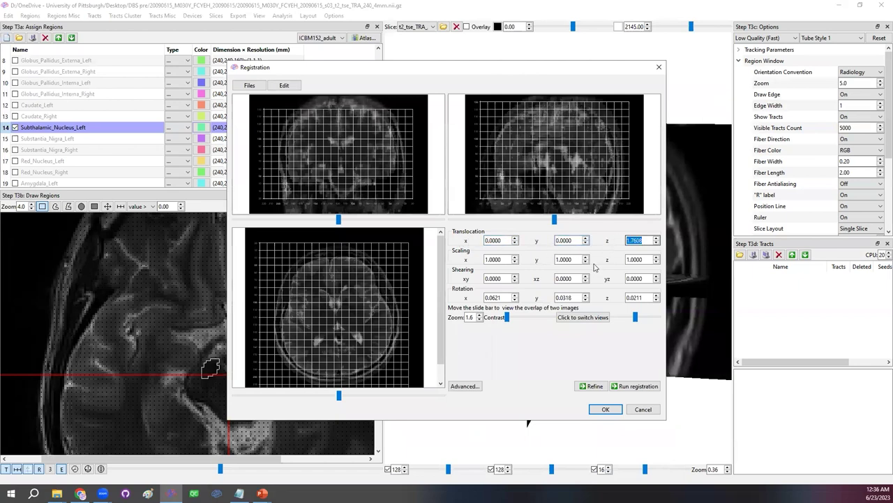
text(0)
drag(510, 298, 477, 298)
text(0)
double_click(564, 297)
text(0)
double_click(635, 298)
text(00)
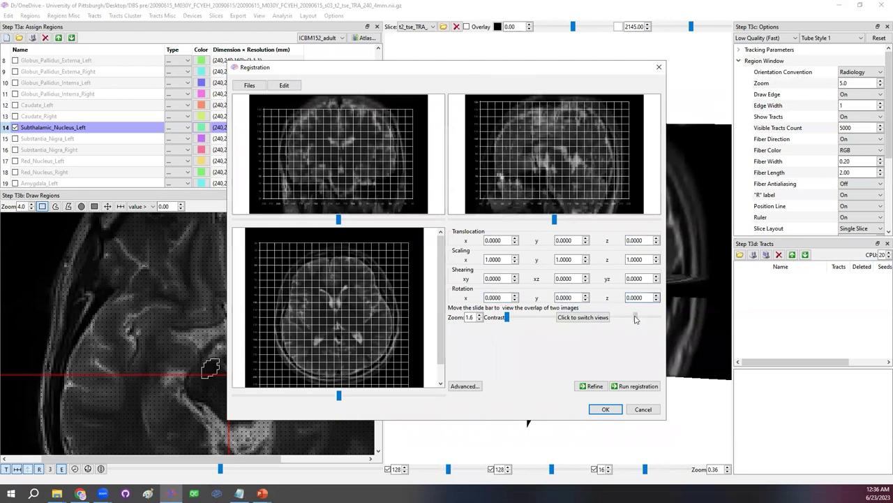
Step: Blend between the two images to check their overlap, then apply the registration
drag(635, 317, 614, 320)
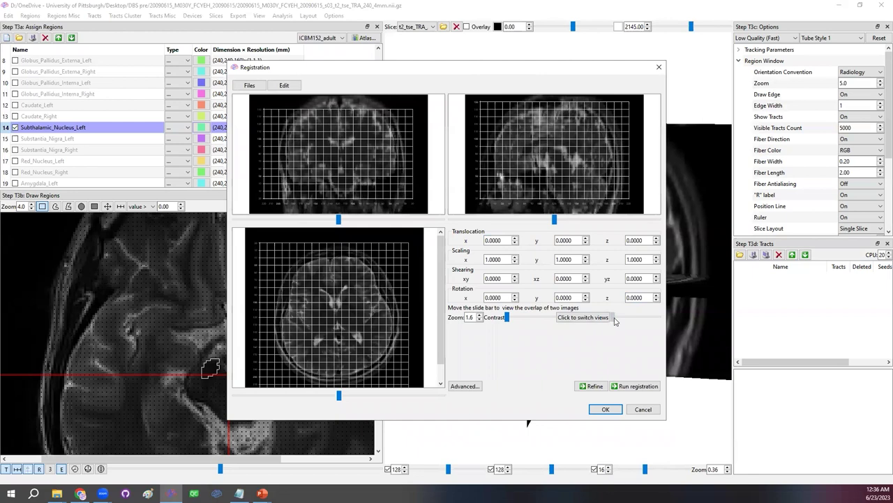
drag(618, 318, 582, 324)
drag(652, 323, 698, 316)
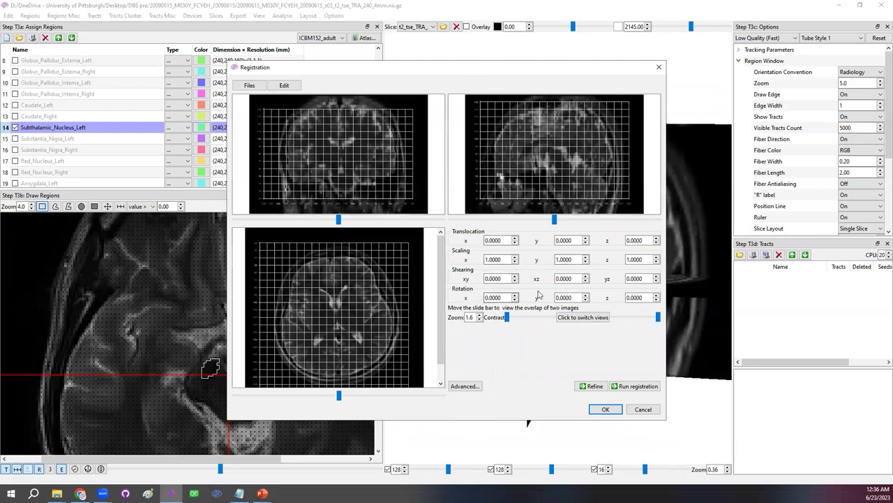
drag(658, 317, 575, 318)
drag(677, 318, 645, 322)
click(606, 409)
Step: Check the 3D alignment and display the t2 image on the slices
drag(582, 214, 580, 264)
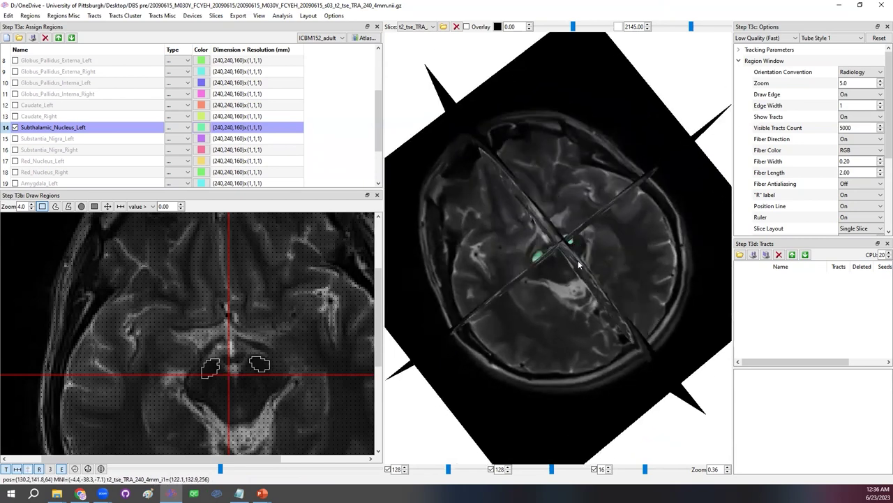
click(419, 27)
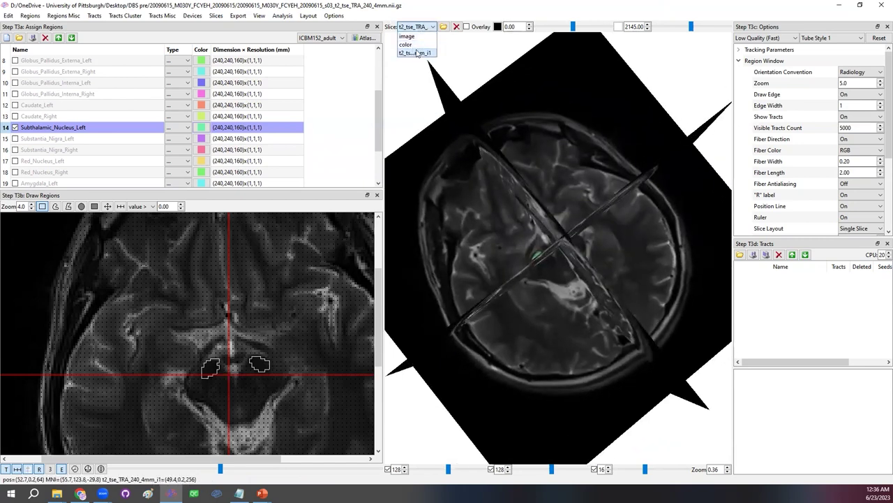
click(417, 53)
click(418, 26)
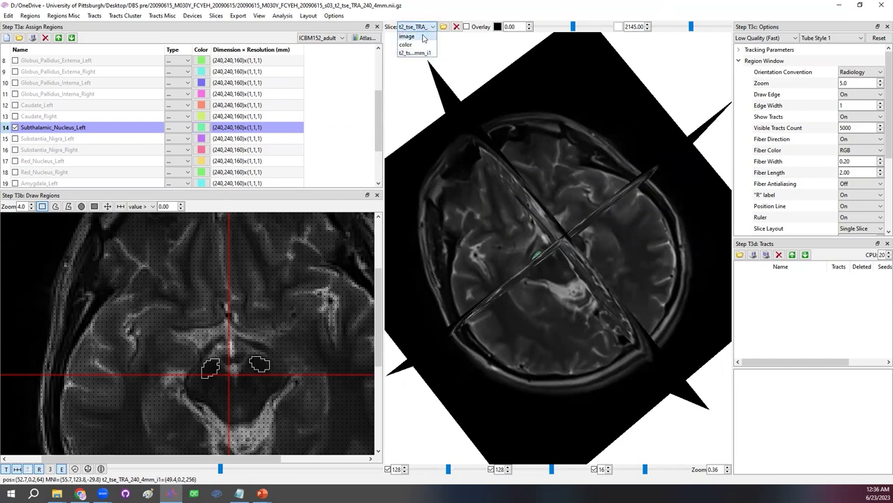
click(646, 312)
Step: Tilt the 3D view, move the axial slice up, and reselect Subthalamic_Nucleus_Left
drag(645, 313, 631, 262)
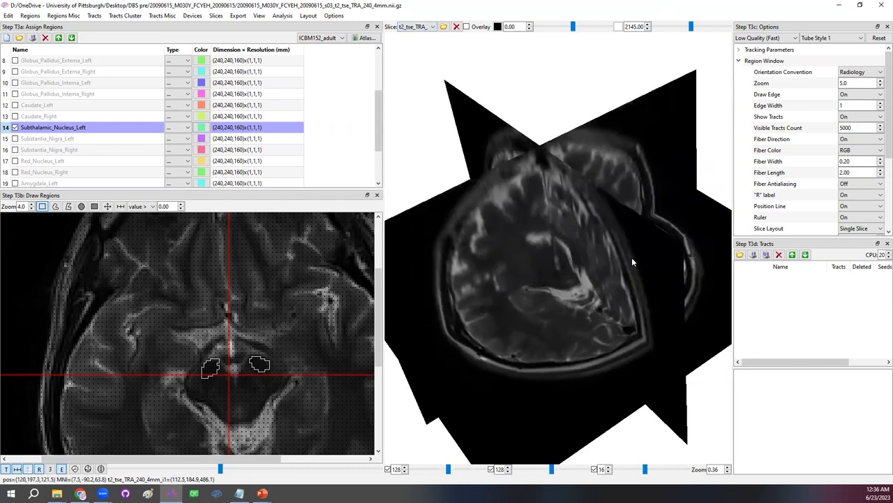
mouse_move(220, 468)
mouse_down()
mouse_move(332, 463)
mouse_move(220, 466)
mouse_move(234, 467)
mouse_up()
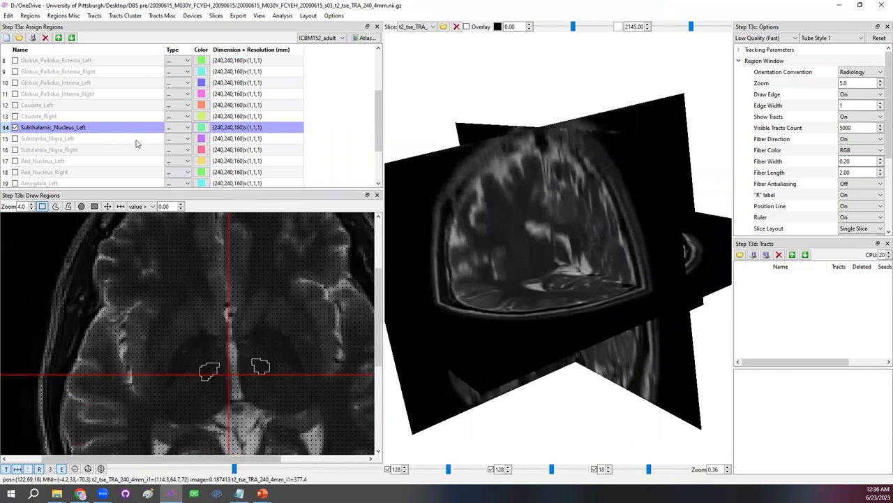
click(30, 119)
click(31, 129)
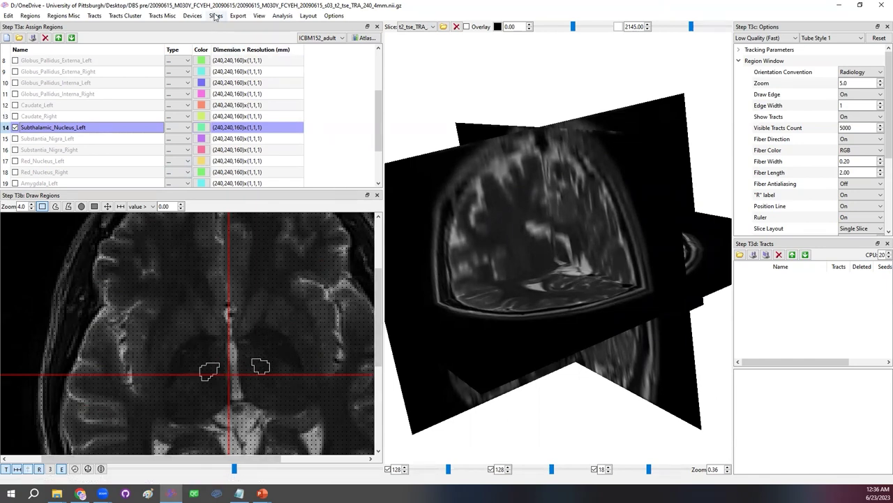
click(215, 16)
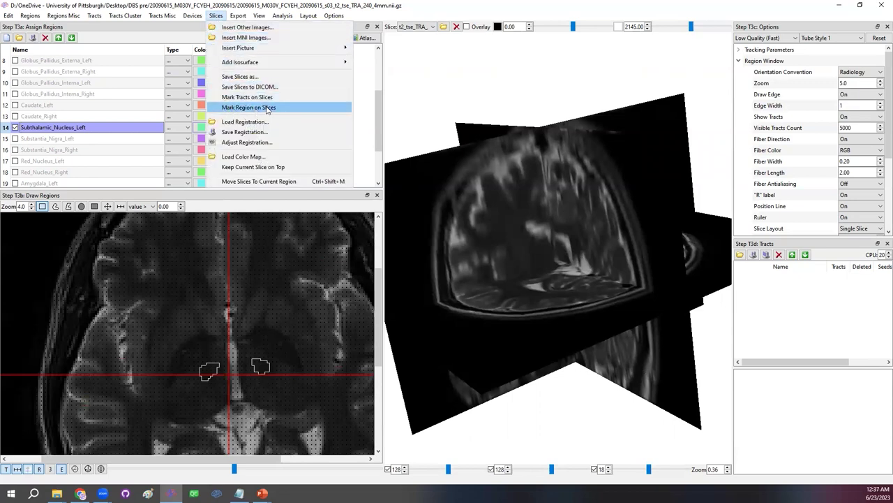
Step: Mark the regions on the slices at intensity 1.0 and browse axial slices to check the marks
click(260, 109)
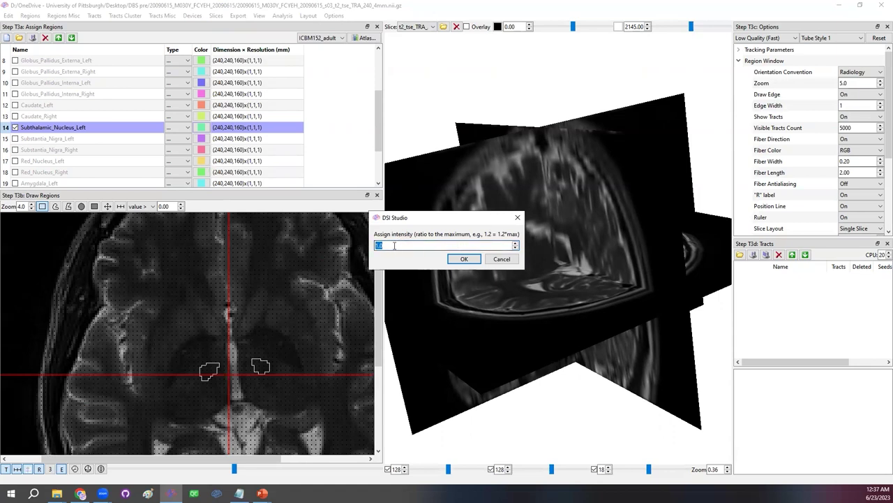
click(464, 259)
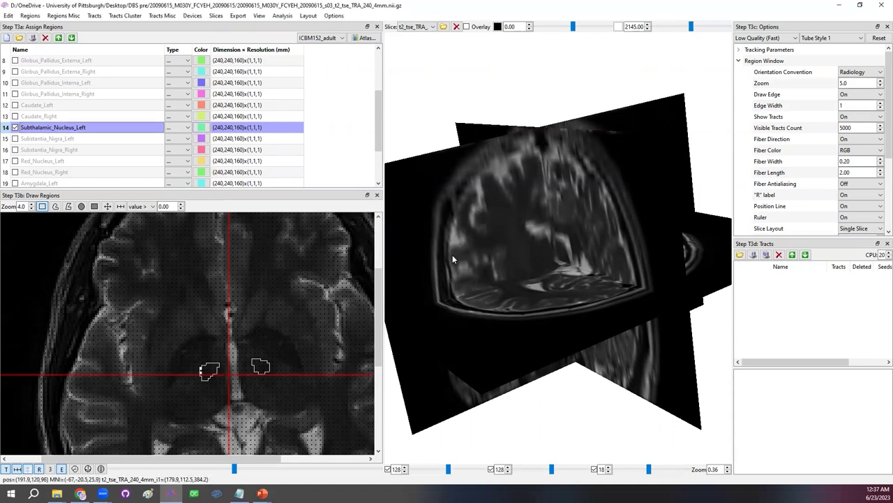
mouse_move(234, 468)
mouse_down()
mouse_move(218, 471)
mouse_move(227, 468)
mouse_up()
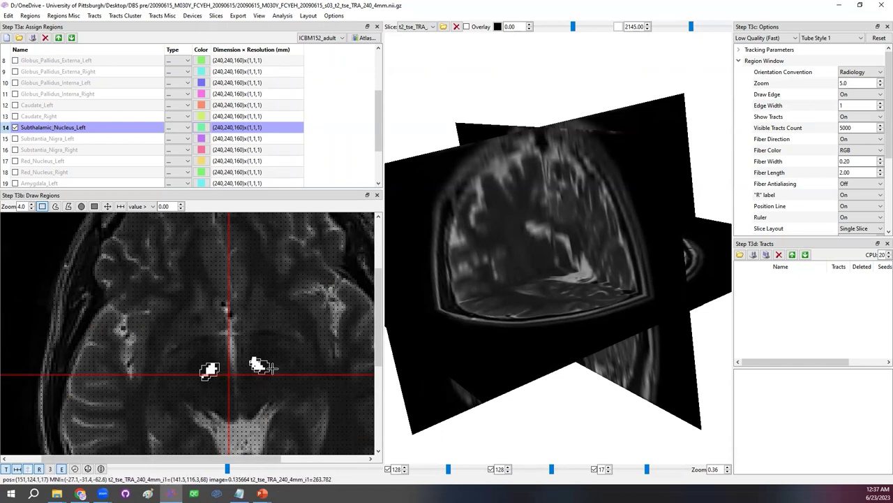
scroll(225, 466, up, 5)
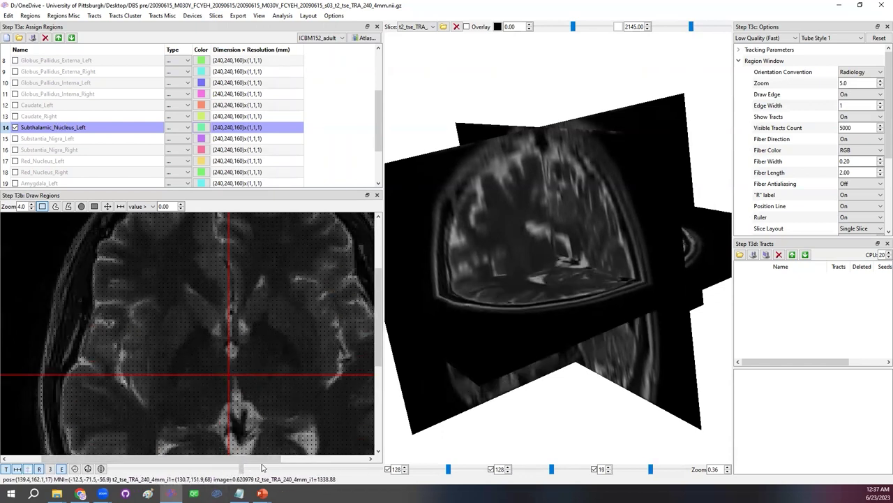
scroll(225, 466, down, 6)
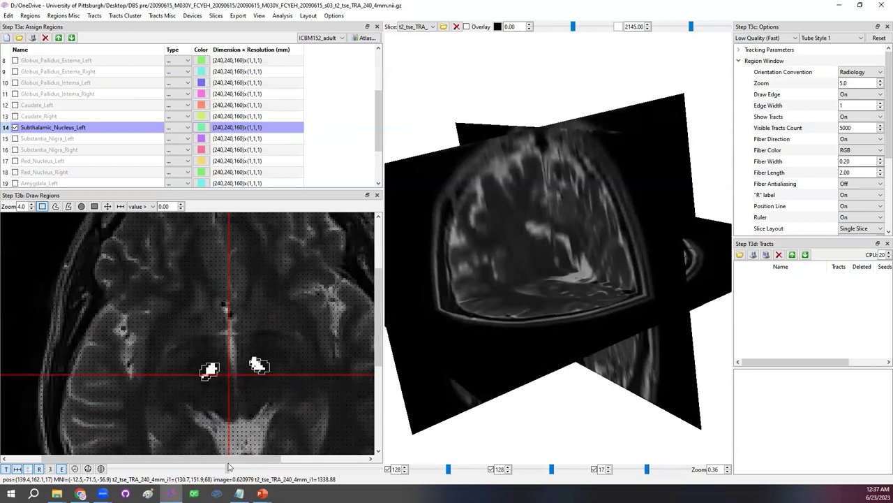
scroll(226, 464, up, 1)
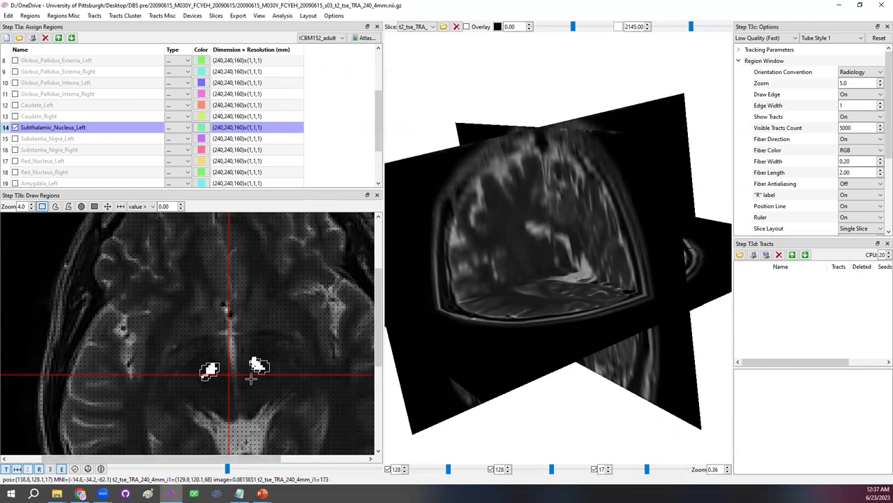
mouse_move(227, 468)
mouse_down()
mouse_move(237, 468)
mouse_move(227, 469)
mouse_up()
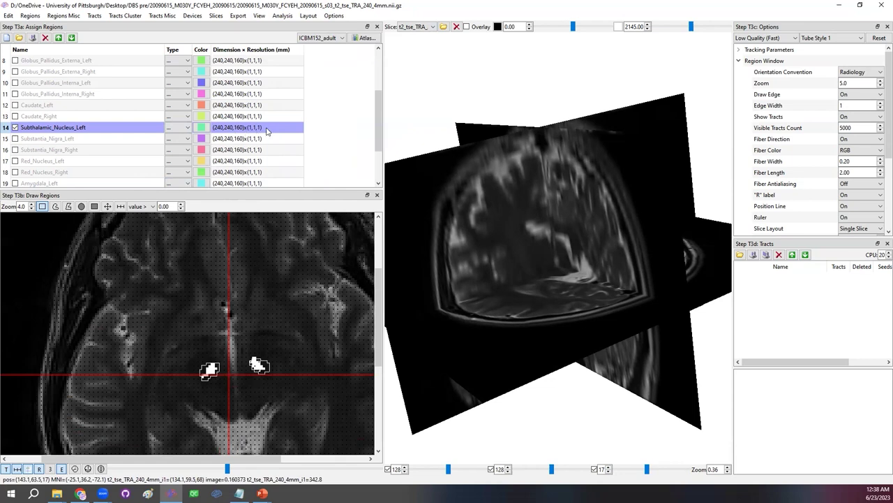
Step: Bring up the options for the selected region in the region list
click(416, 27)
click(415, 54)
right_click(101, 119)
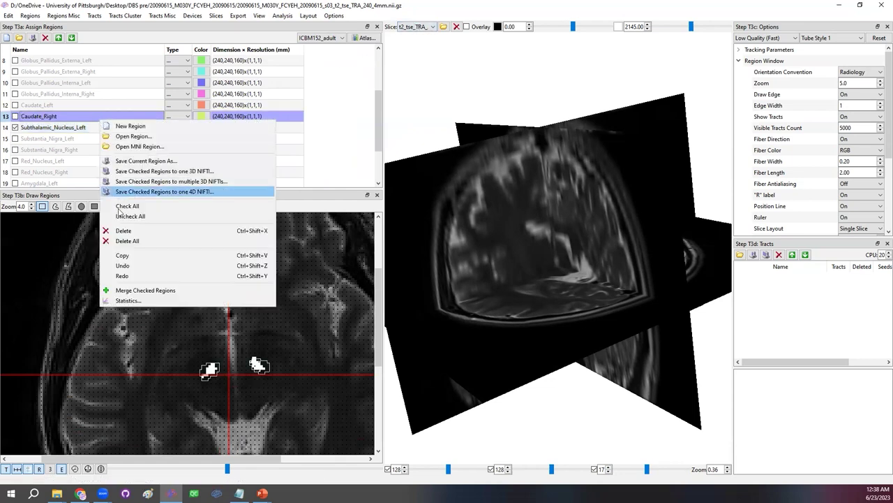
Step: Clear the region list and add BrainSeg's Subthalamic_Nucleus_Left and Subthalamic_Nucleus_Right regions
click(124, 241)
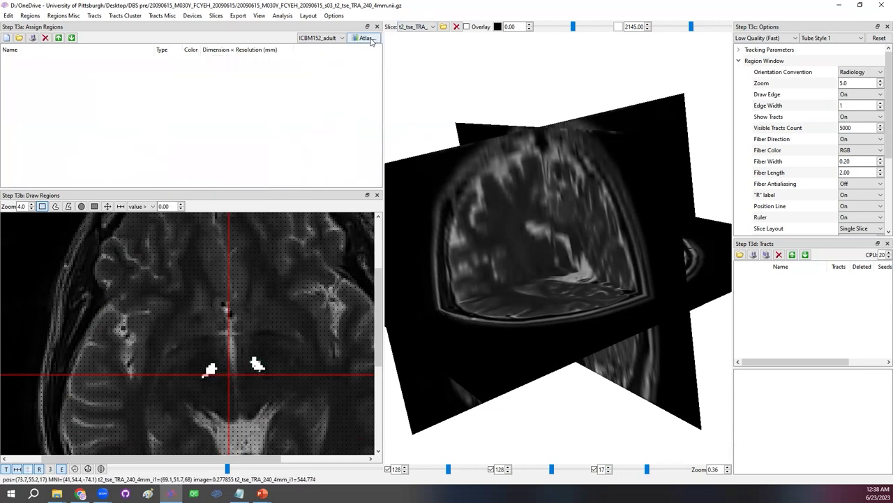
click(368, 38)
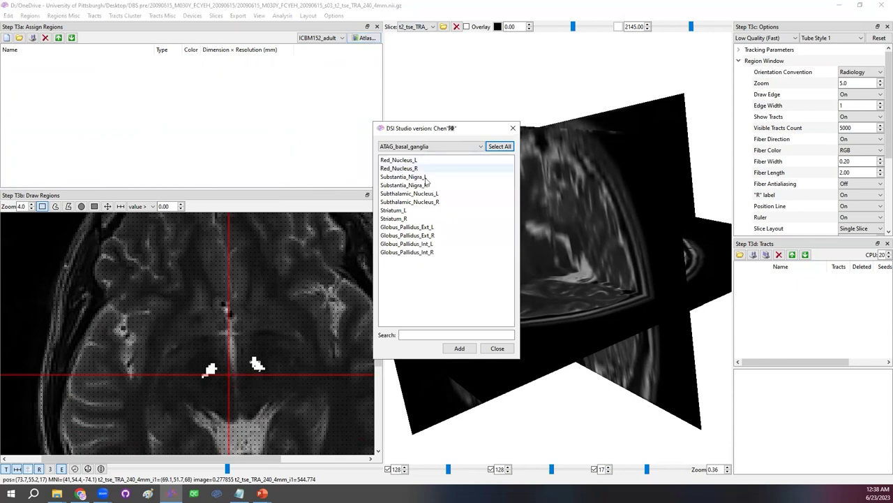
click(430, 146)
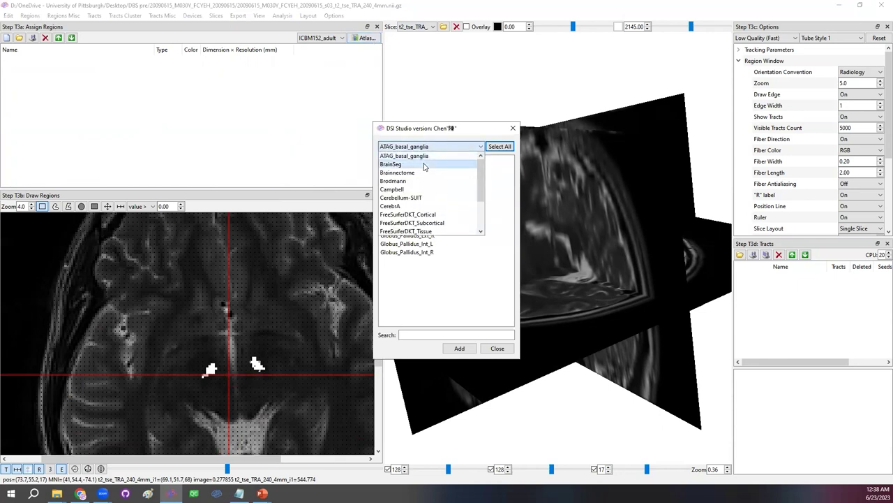
click(405, 165)
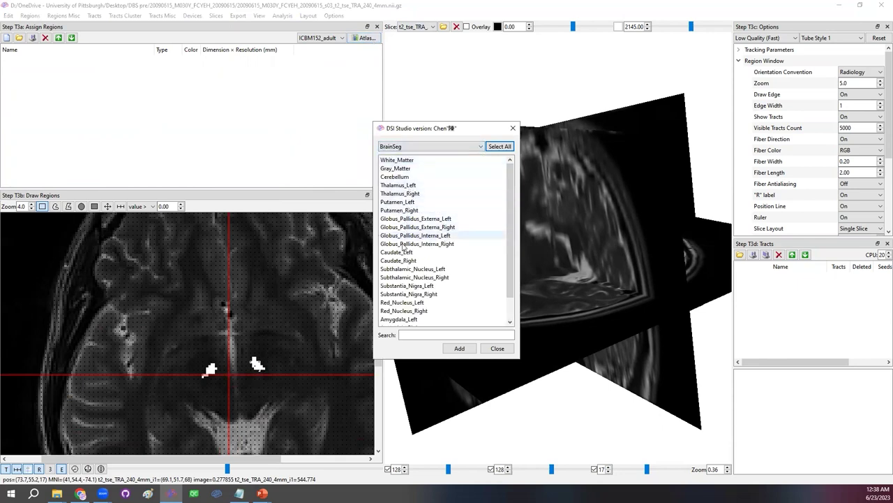
click(429, 270)
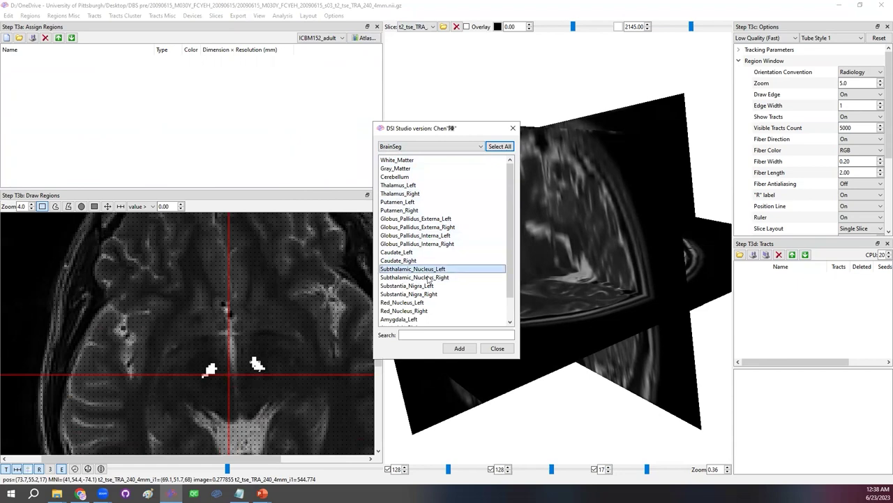
click(427, 277)
click(460, 348)
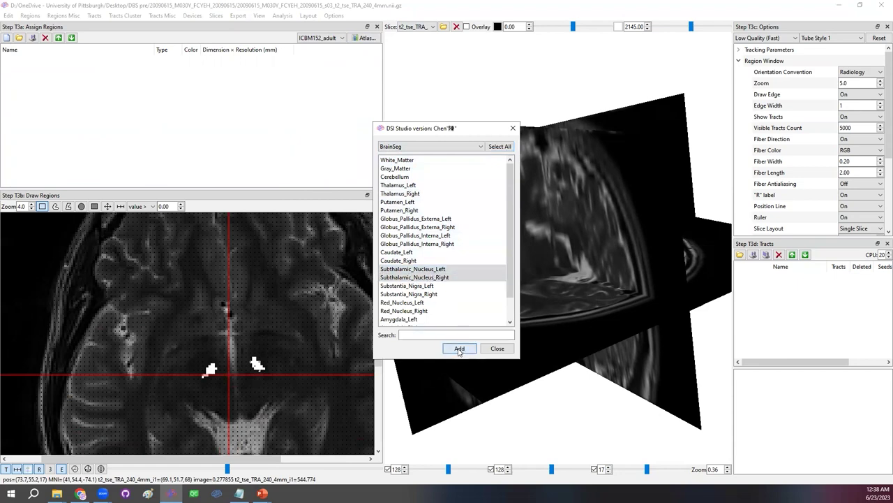
click(506, 351)
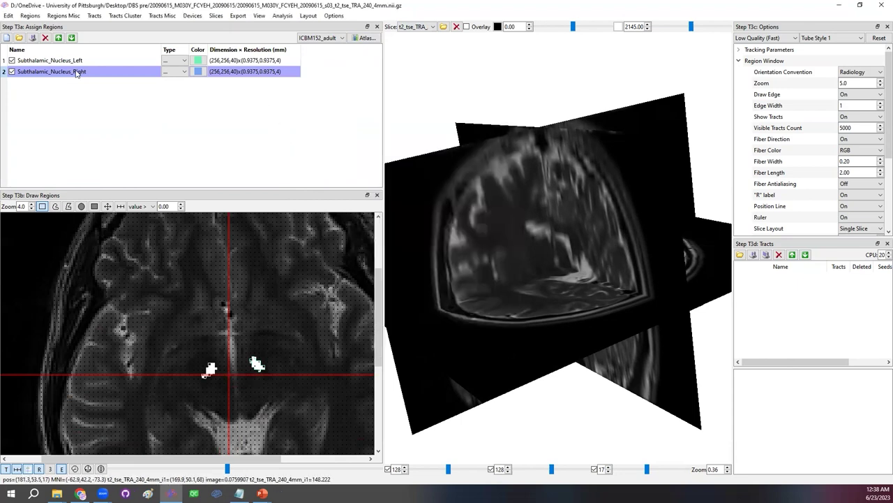
Step: Switch the selection between the left and right subthalamic nucleus regions
click(263, 61)
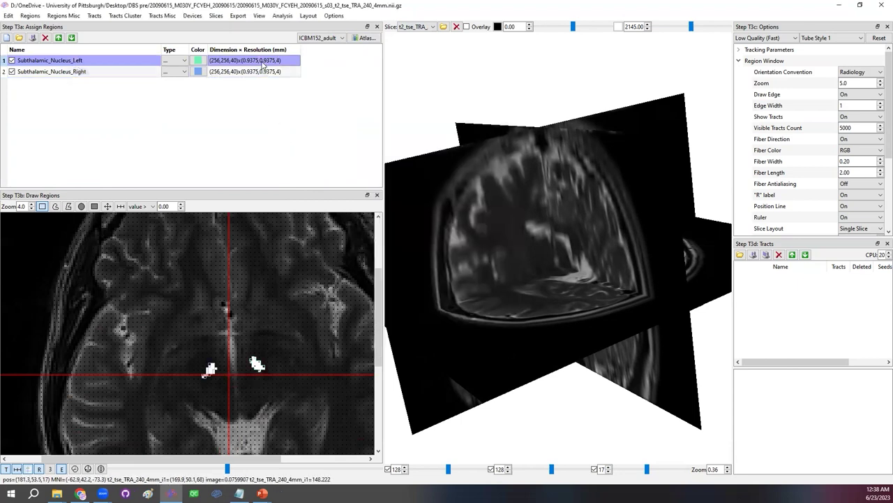
click(259, 72)
click(262, 63)
click(263, 74)
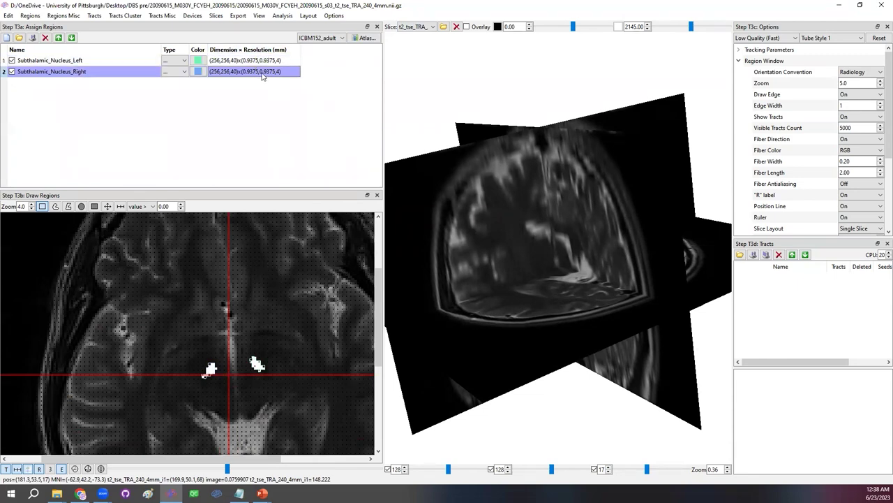
Step: Set the Slice display to the 'image' volume
click(421, 27)
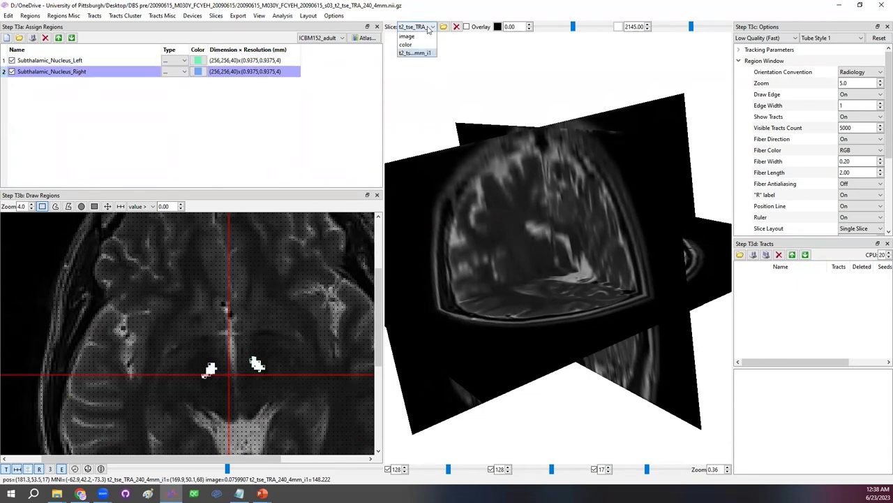
click(422, 37)
click(423, 27)
click(416, 39)
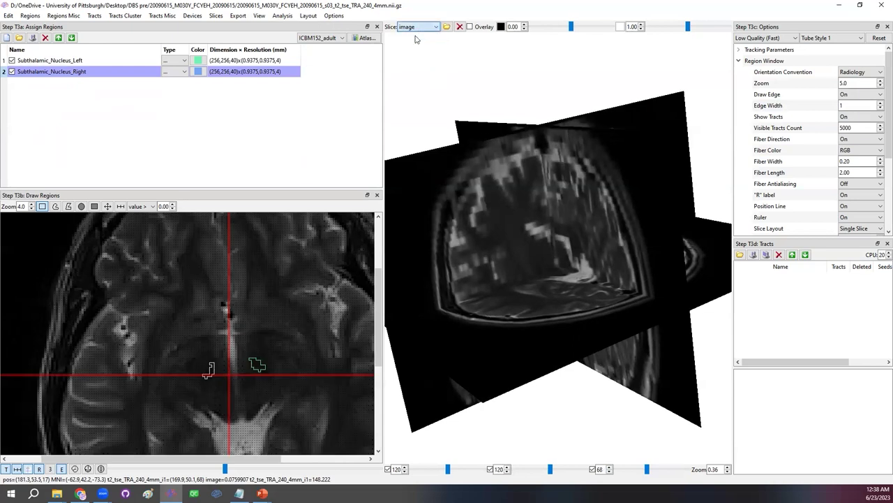
Step: Add BrainSeg's left and right Subthalamic_Nucleus regions on the 1 mm image volume
click(366, 38)
click(436, 147)
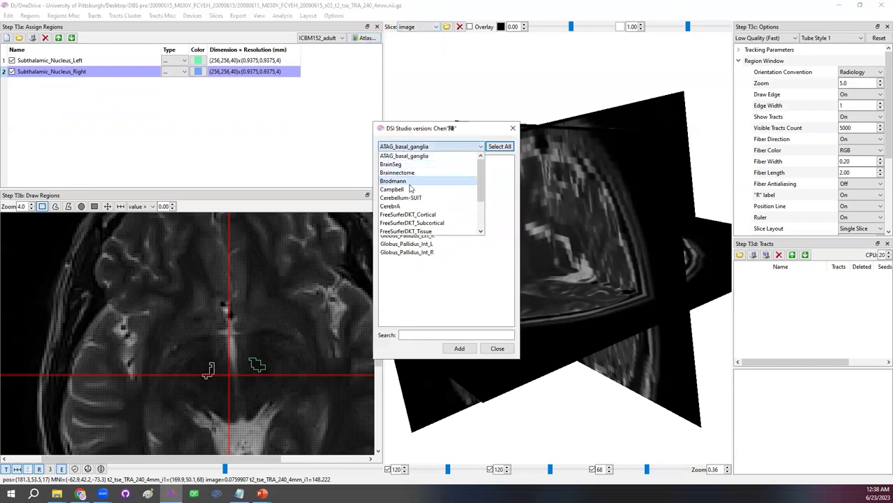
click(422, 164)
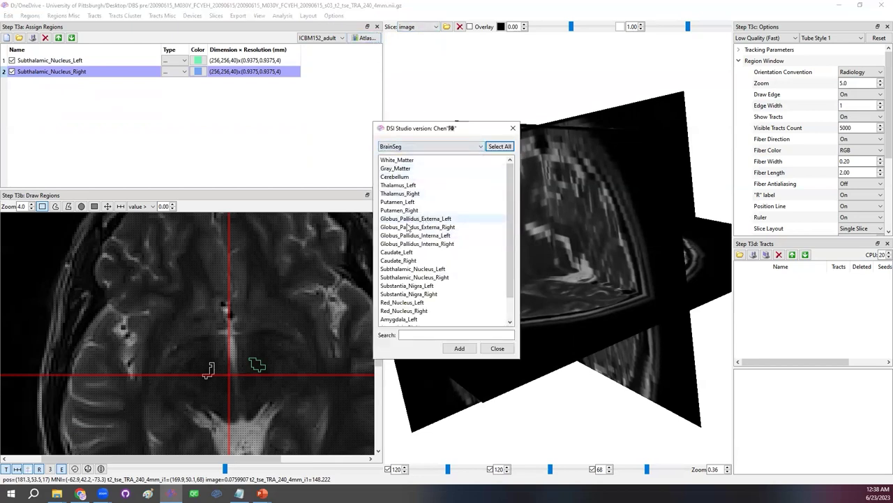
drag(432, 269, 431, 277)
click(458, 349)
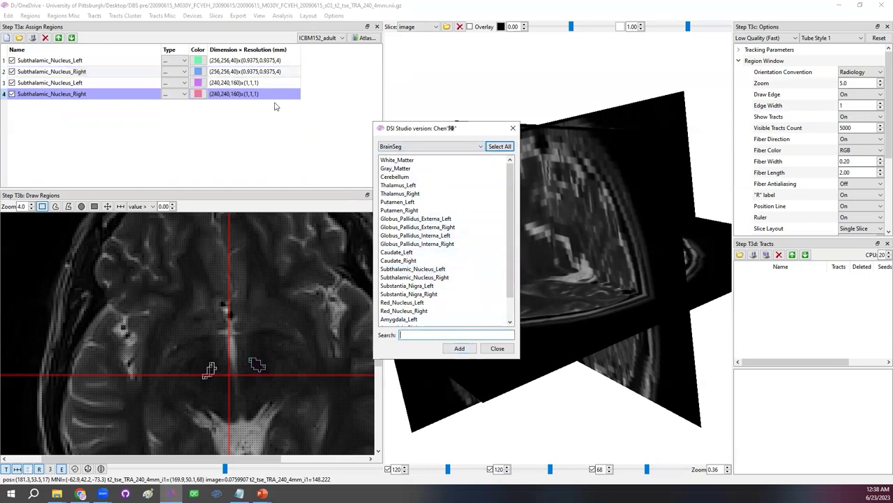
click(513, 129)
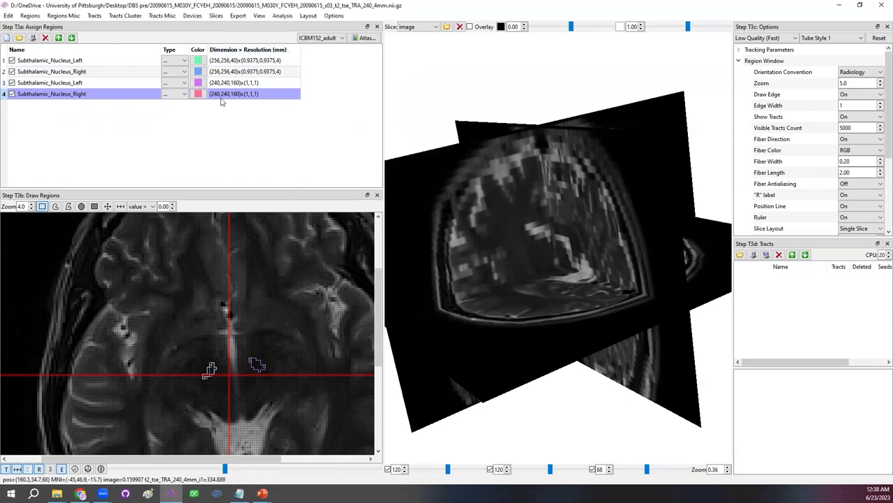
key(Up)
key(Up)
key(Up)
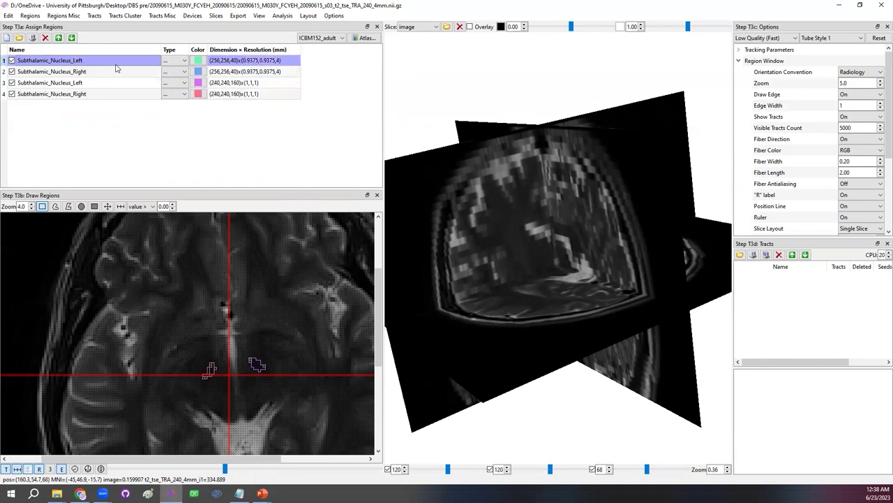
Step: Delete all four subthalamic nucleus regions from the region list
click(46, 37)
click(46, 38)
click(45, 37)
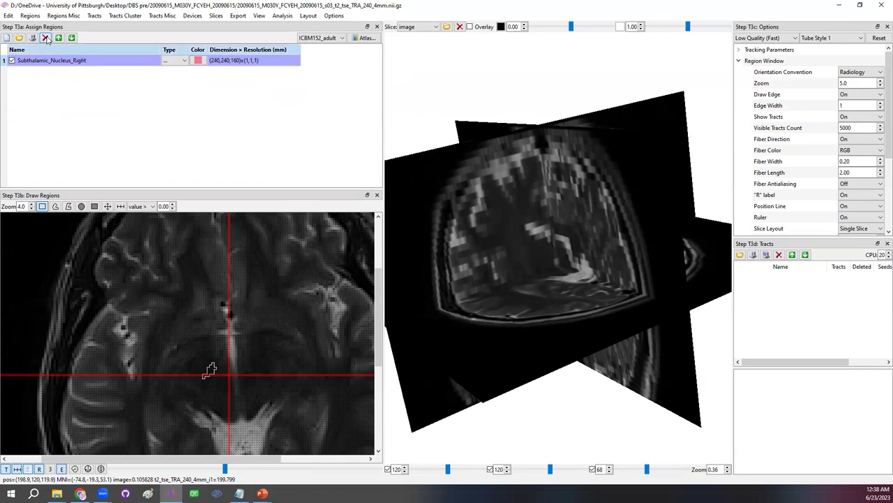
click(46, 37)
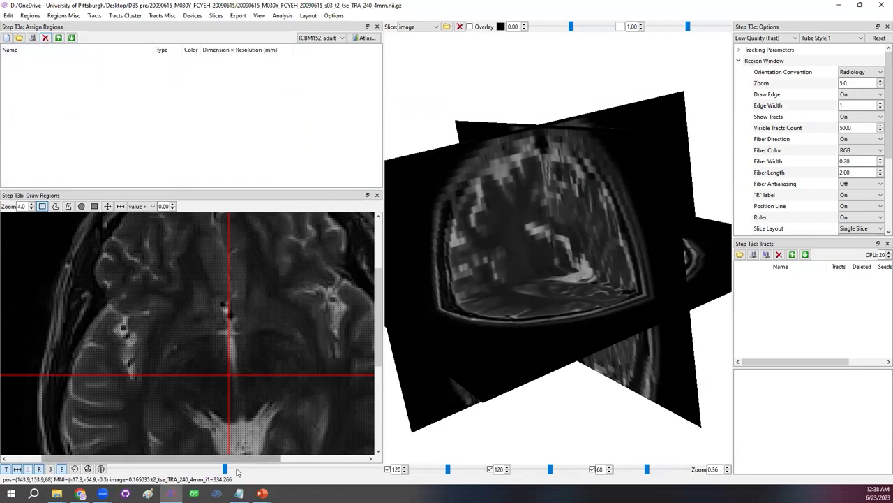
Step: Switch the display back to the t2_tse volume and move to axial slice 17
drag(237, 473, 252, 473)
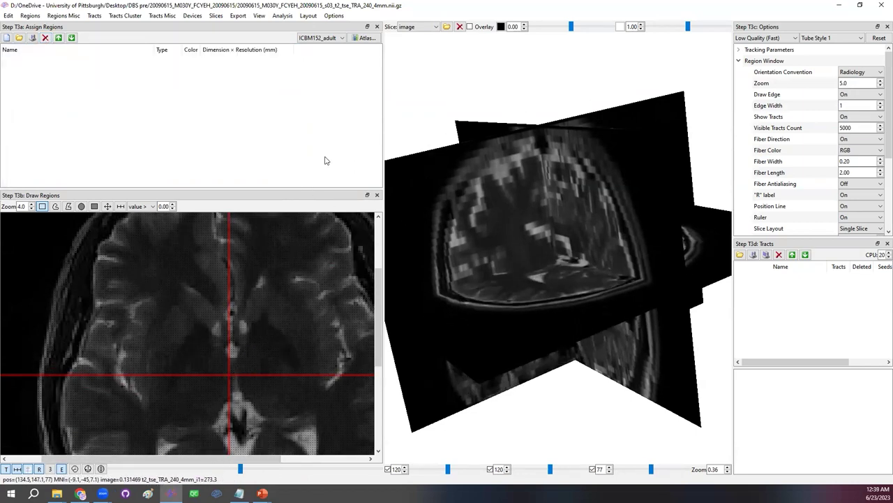
click(418, 27)
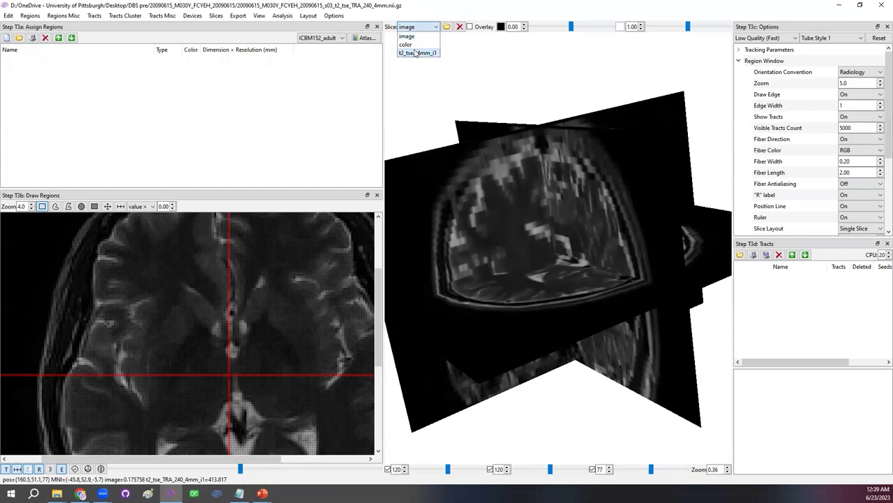
click(416, 53)
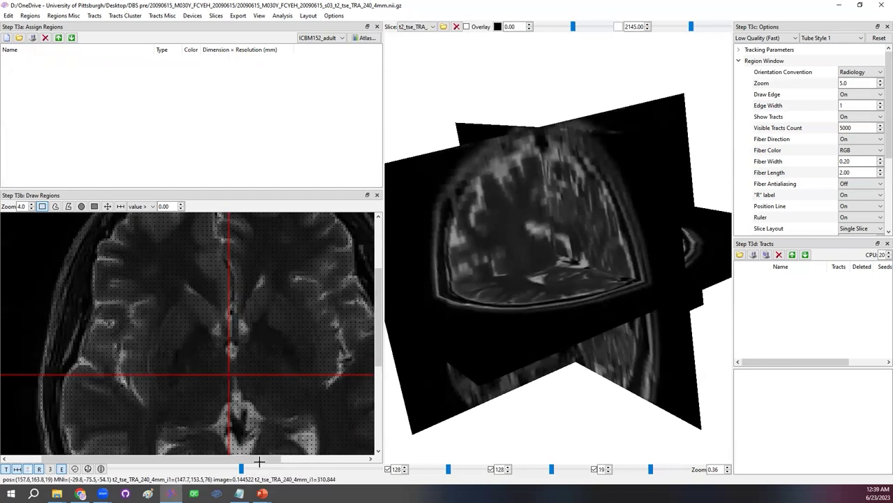
drag(253, 473, 226, 477)
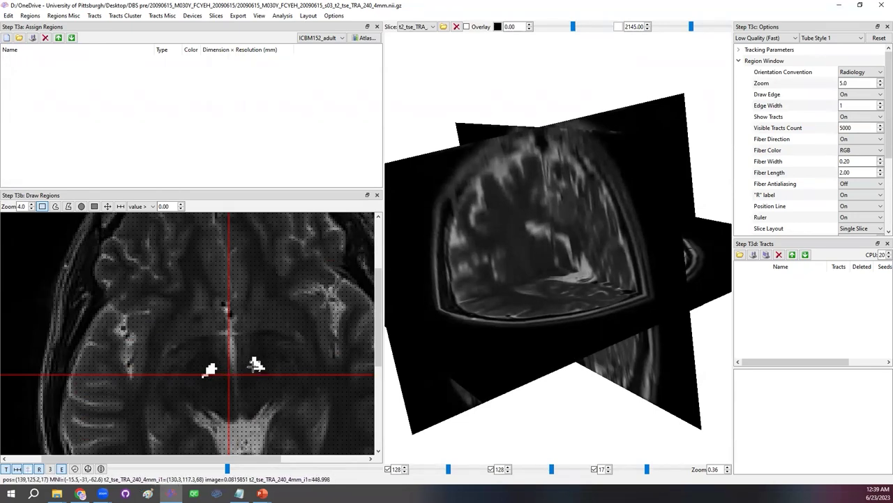
click(213, 17)
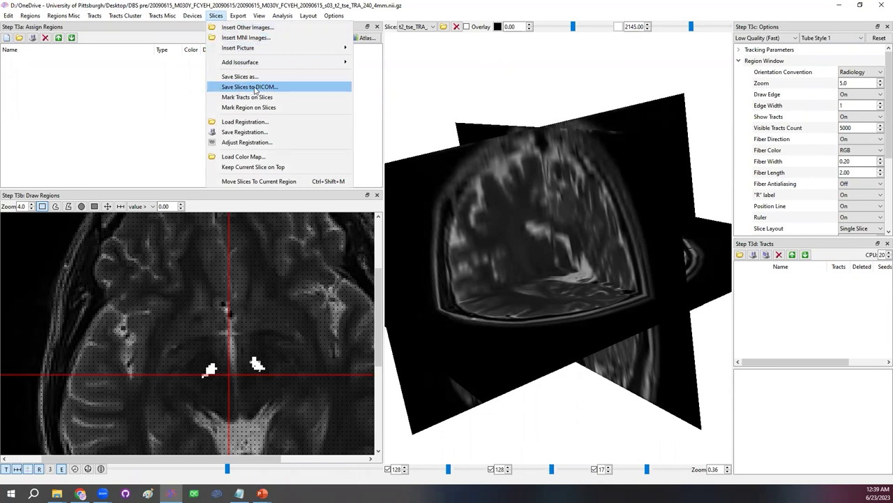
Step: Save the slices to DICOM, assigning all original .dcm files from 03_t2_tse_TRA_240_4mm
click(255, 87)
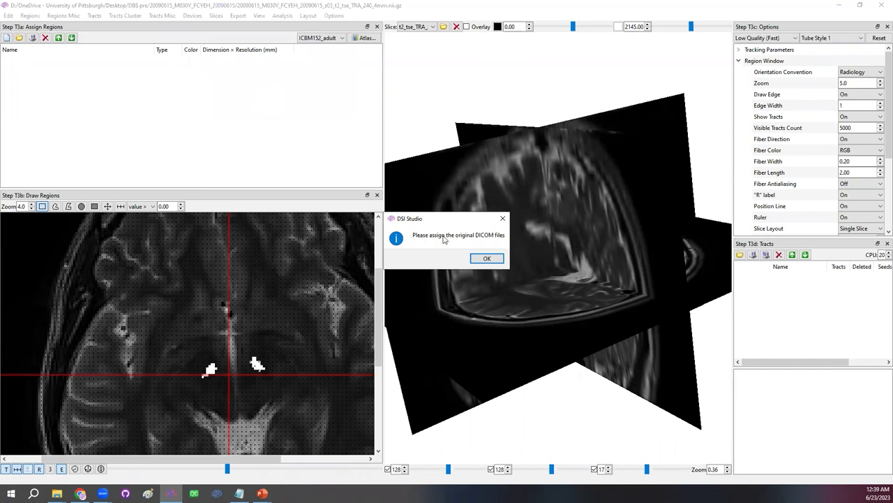
click(488, 259)
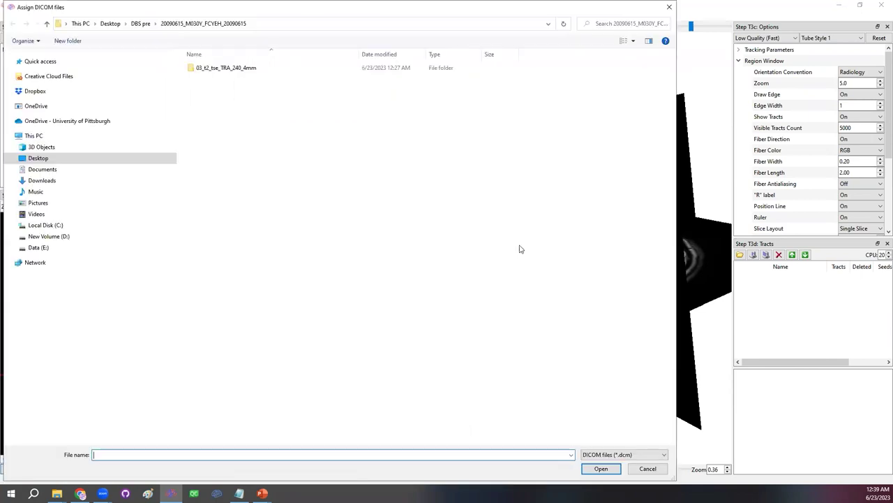
click(259, 72)
click(253, 70)
key(Escape)
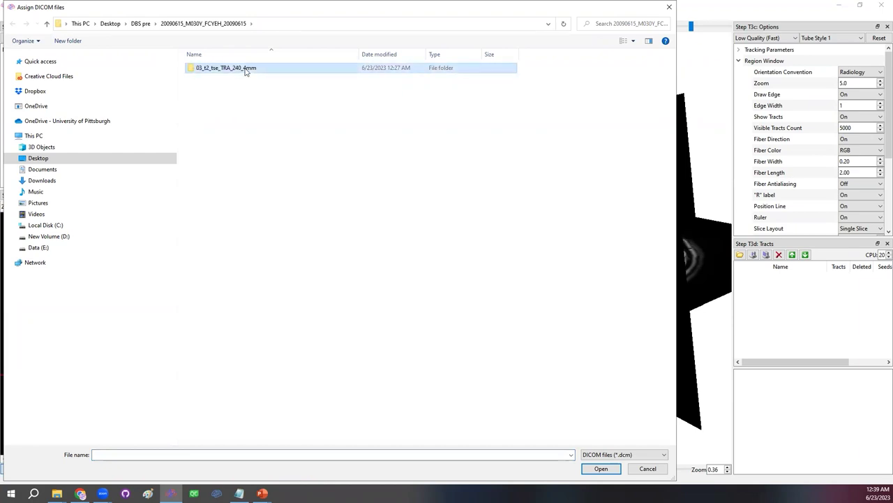
double_click(245, 70)
click(273, 175)
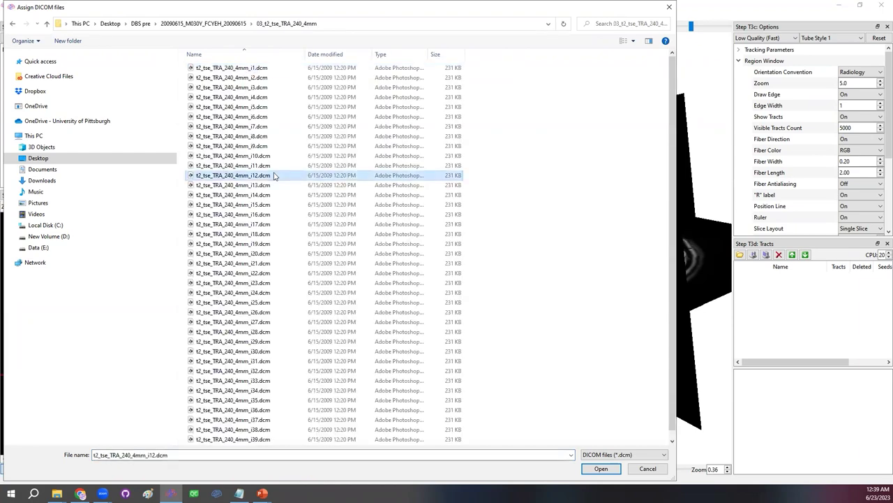
key(ctrl+a)
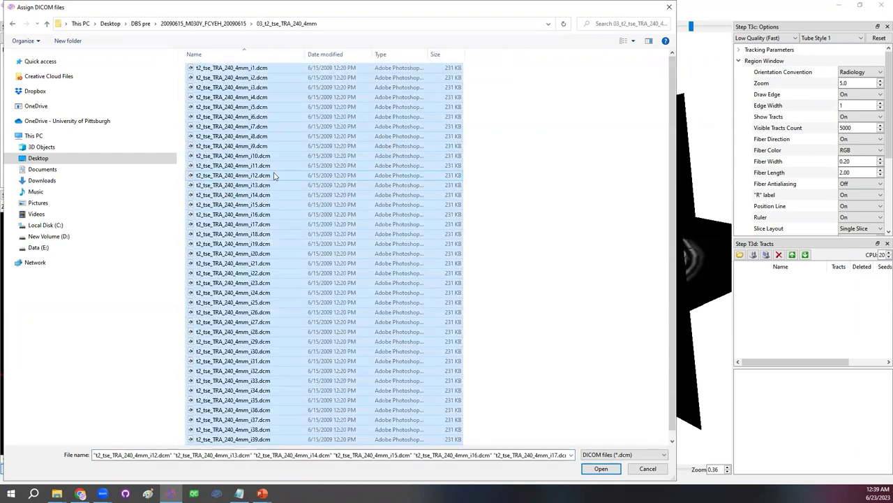
click(599, 469)
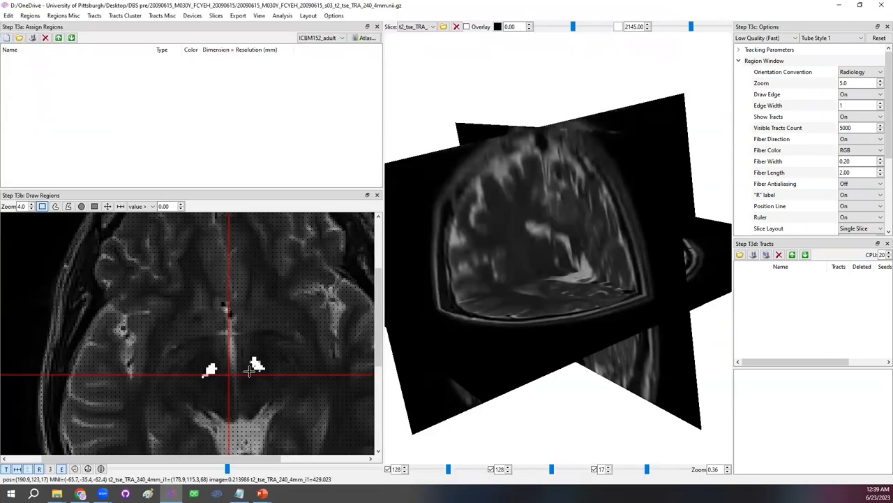
Step: Open the 03_t2_tse_TRA_240_4mm folder in File Explorer and inspect the new mod_t2 files
mouse_move(57, 493)
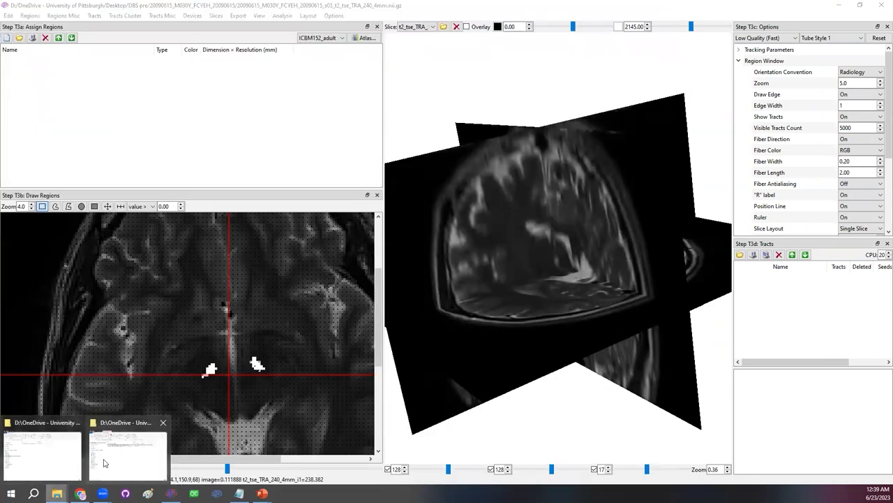
click(123, 449)
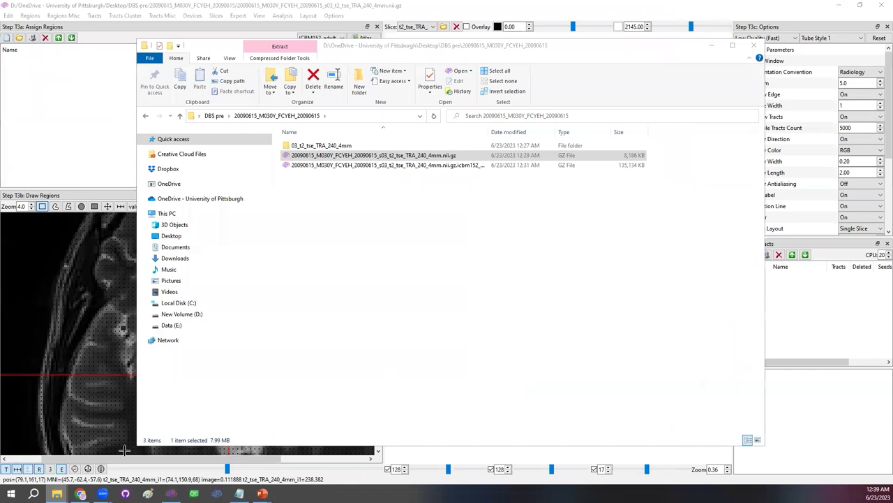
double_click(321, 145)
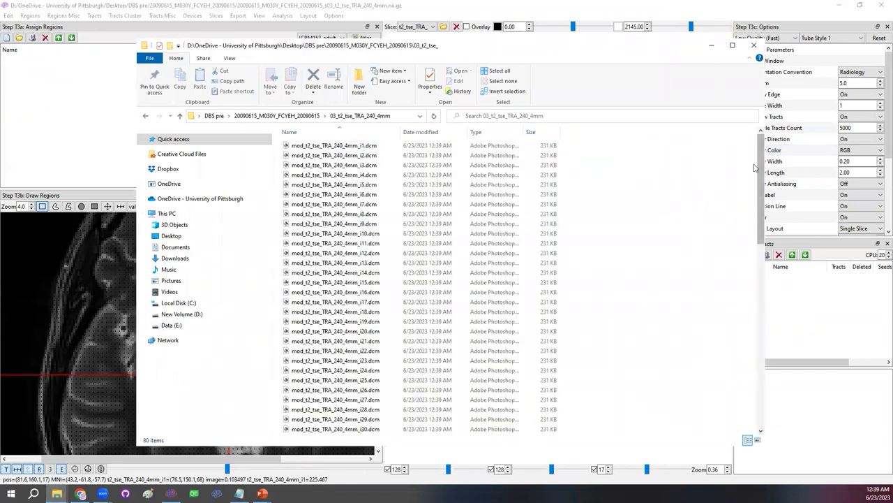
drag(761, 171, 777, 260)
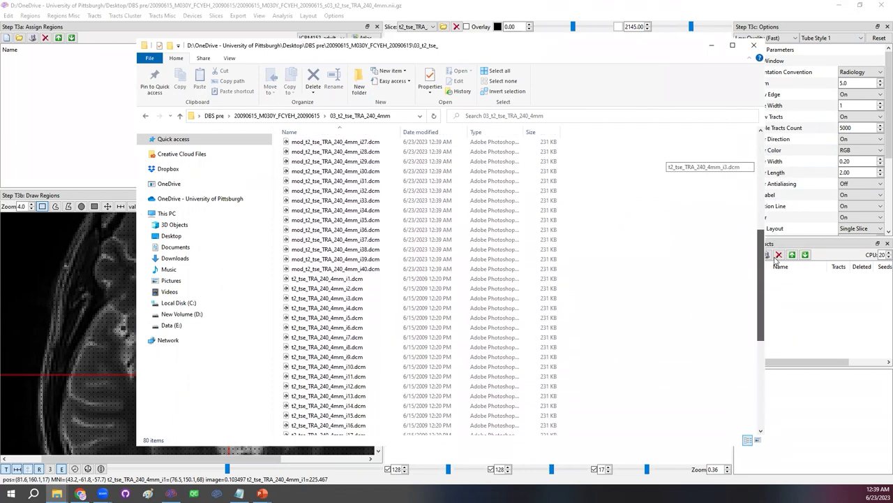
click(302, 323)
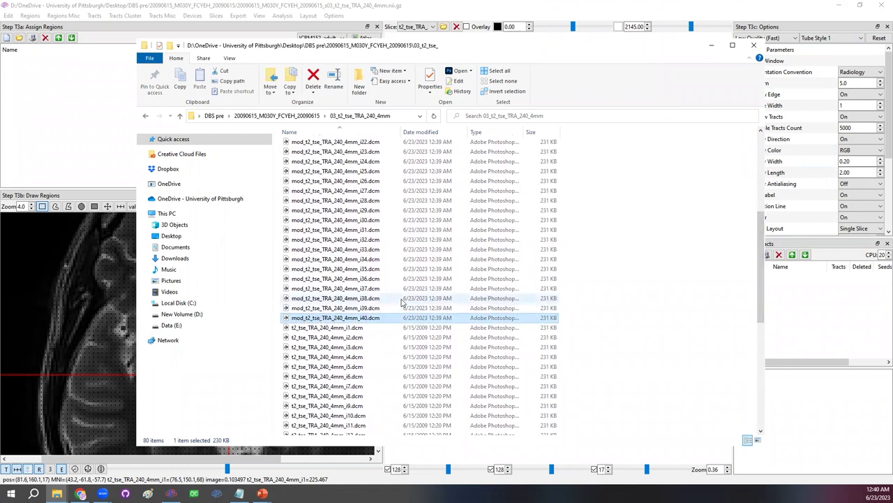
click(367, 329)
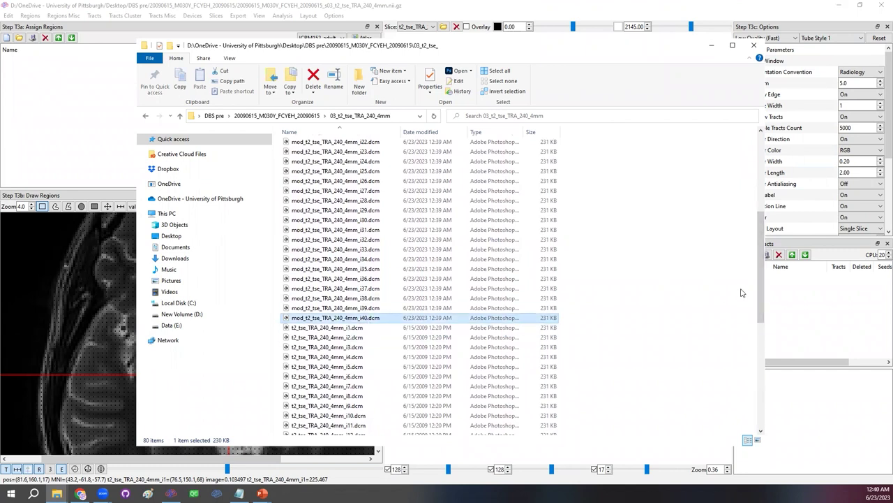
drag(761, 251, 749, 170)
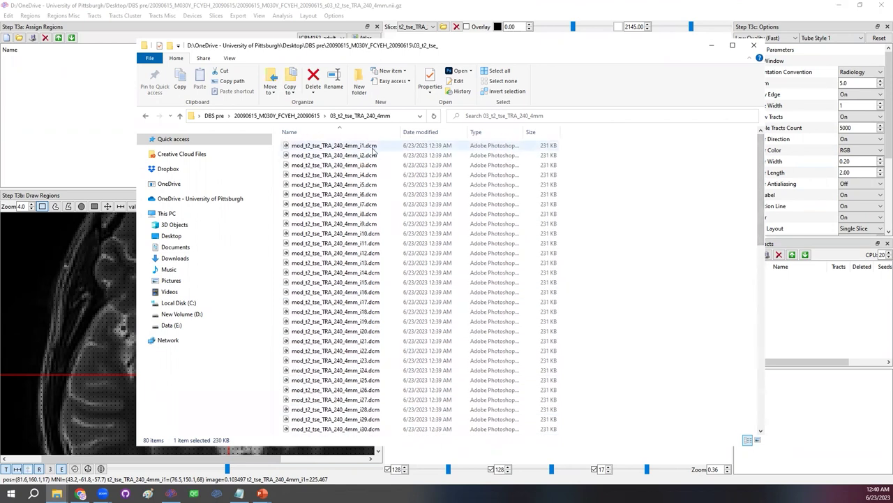
Step: Select all mod_t2 DICOM files to confirm there are 40, then deselect them
shift+click(483, 147)
scroll(396, 274, down, 7)
scroll(396, 275, up, 5)
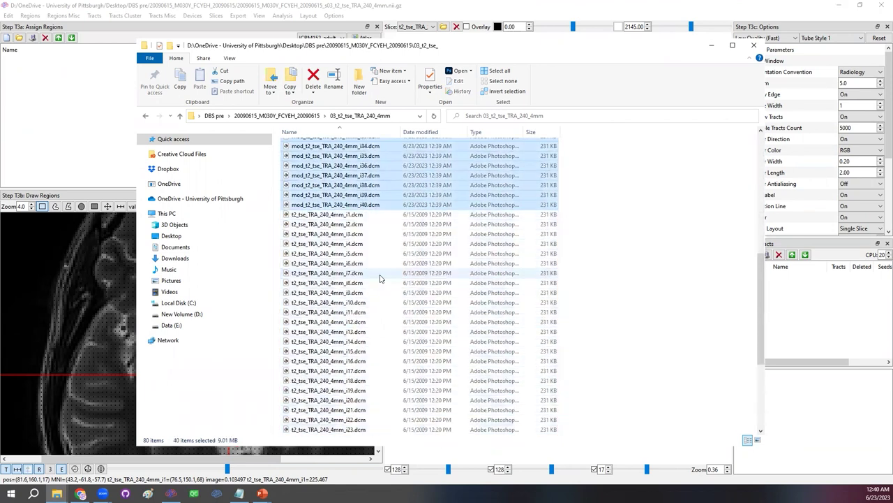
scroll(396, 274, up, 2)
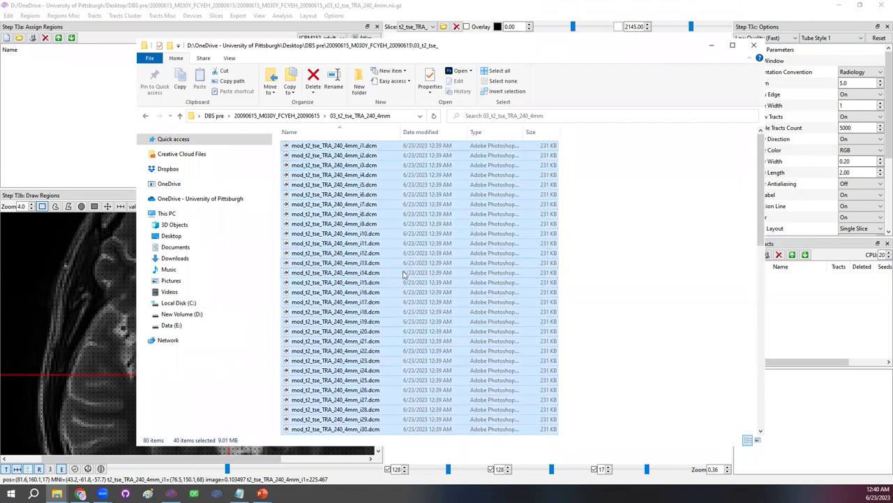
click(637, 283)
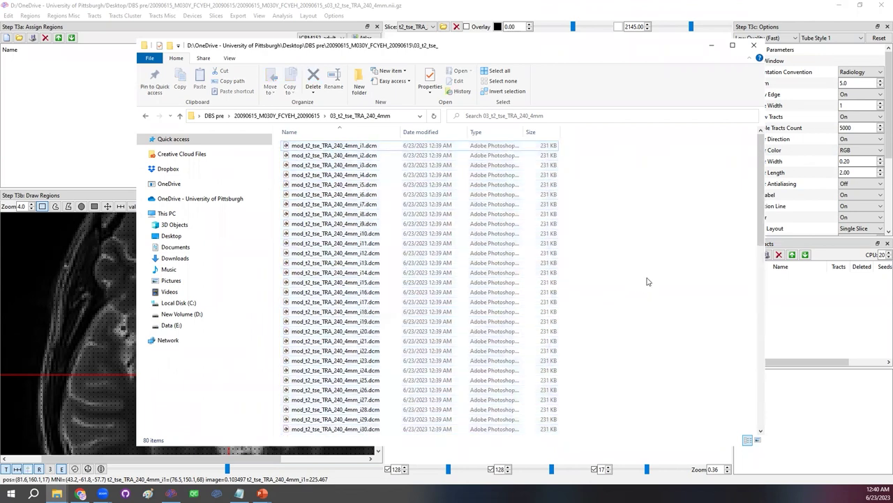
click(860, 7)
Step: Move the Explorer window left and close the DSI Studio fiber tracking window
click(739, 74)
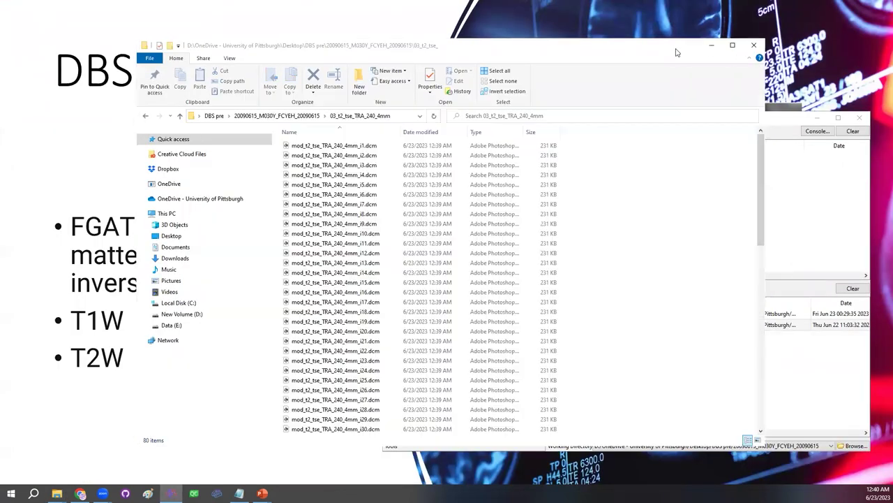
drag(724, 58, 598, 59)
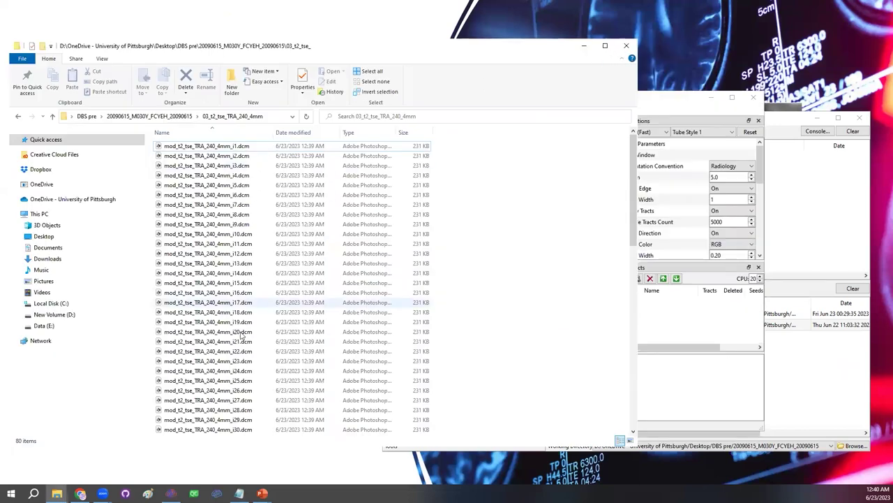
click(700, 107)
click(753, 99)
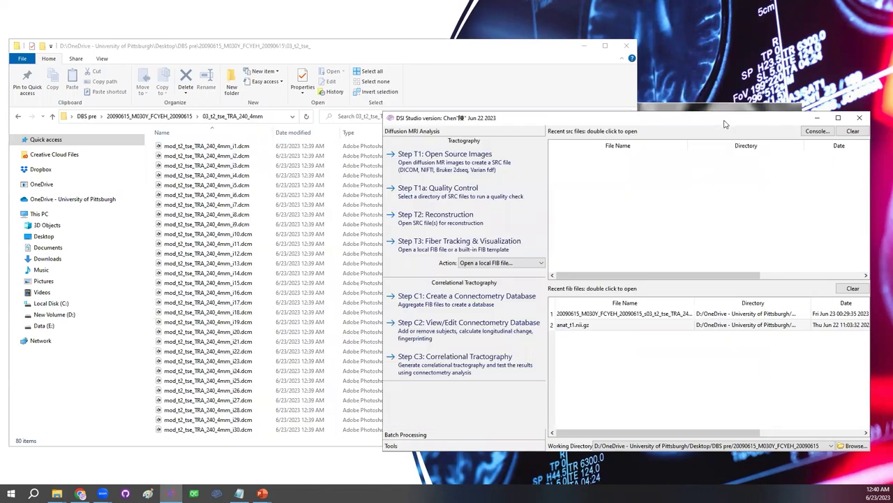
Step: Open modified slices mod_t2_tse_TRA_240_4mm_i14.dcm and i18.dcm in DSI Studio to view the white marks
drag(239, 273, 621, 224)
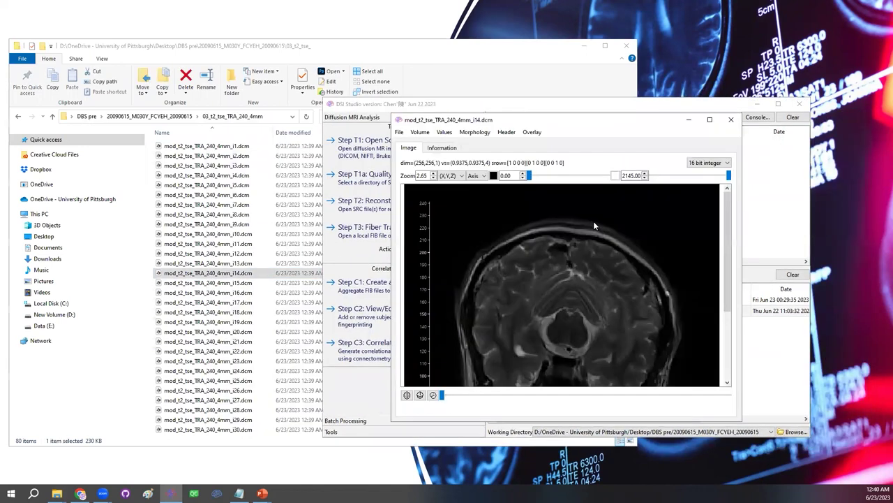
scroll(579, 318, down, 3)
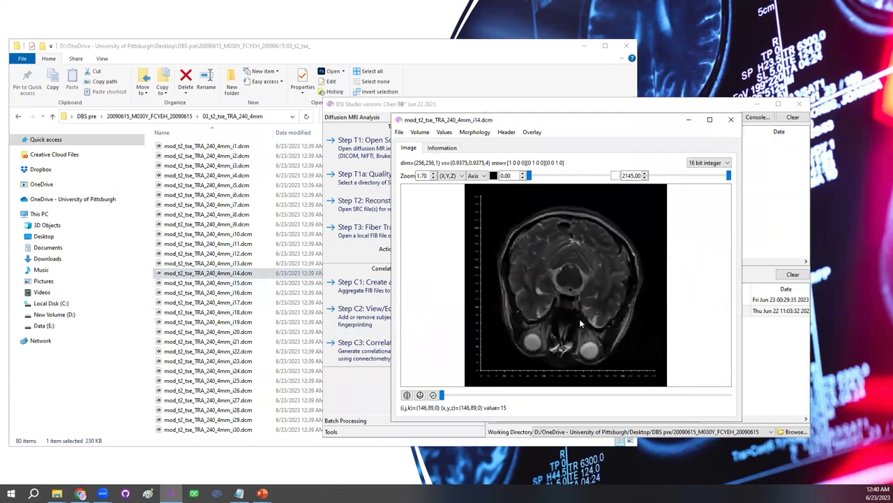
drag(220, 312, 565, 247)
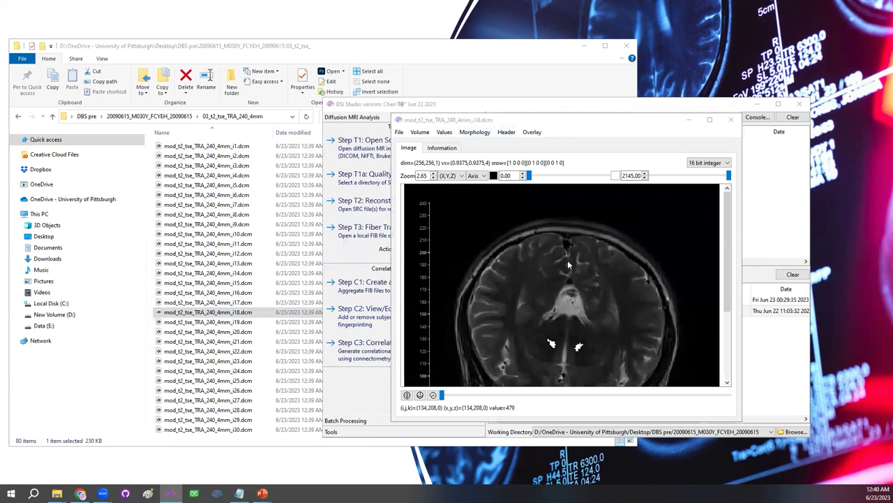
scroll(569, 265, down, 1)
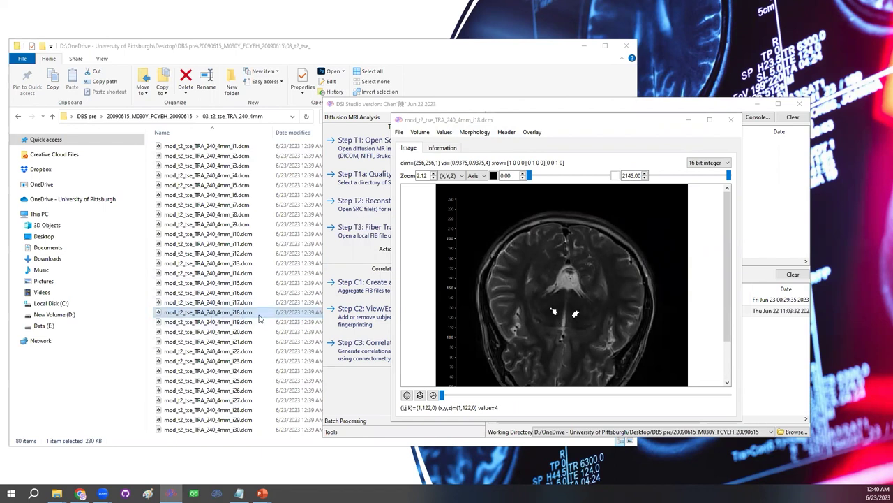
click(209, 147)
Step: Select modified slices i1 through i40 in File Explorer
scroll(216, 356, down, 3)
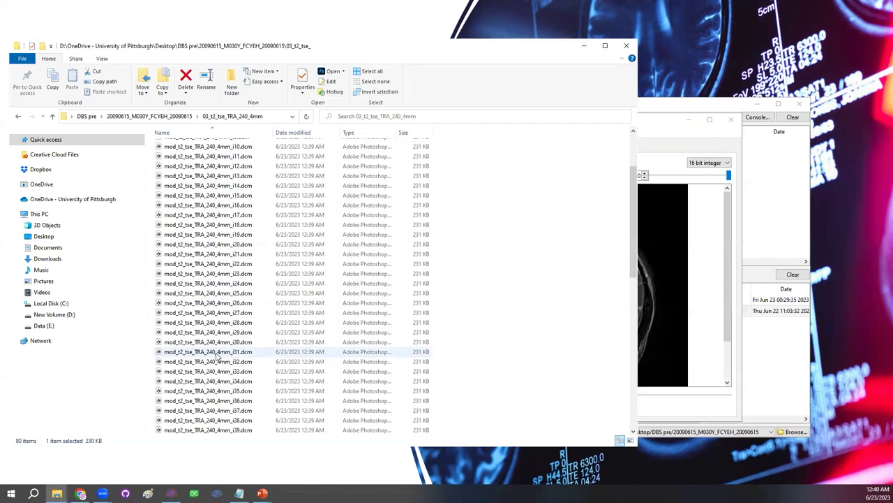
scroll(216, 356, down, 3)
shift+click(248, 351)
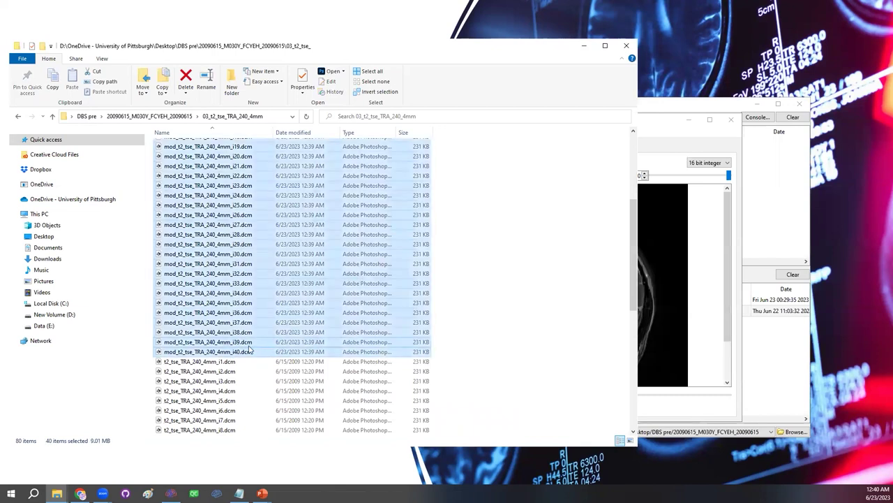
scroll(248, 351, up, 5)
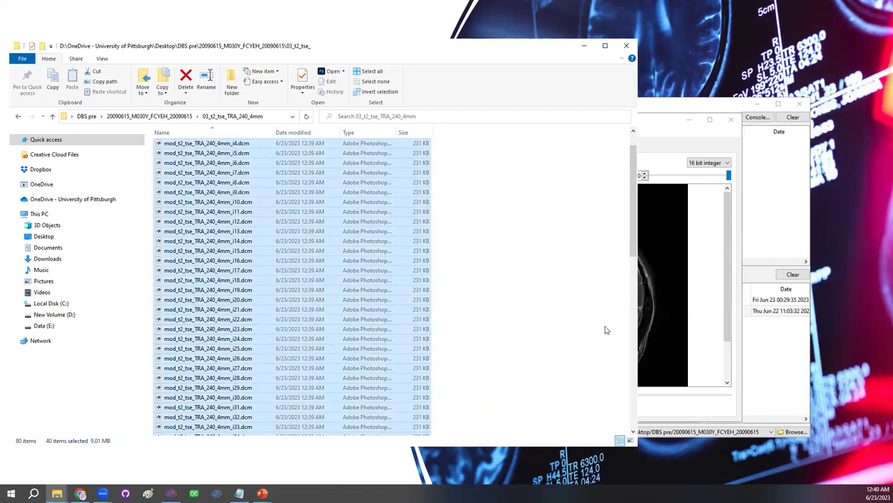
Step: Close the i18 and i14 slice viewers
click(655, 129)
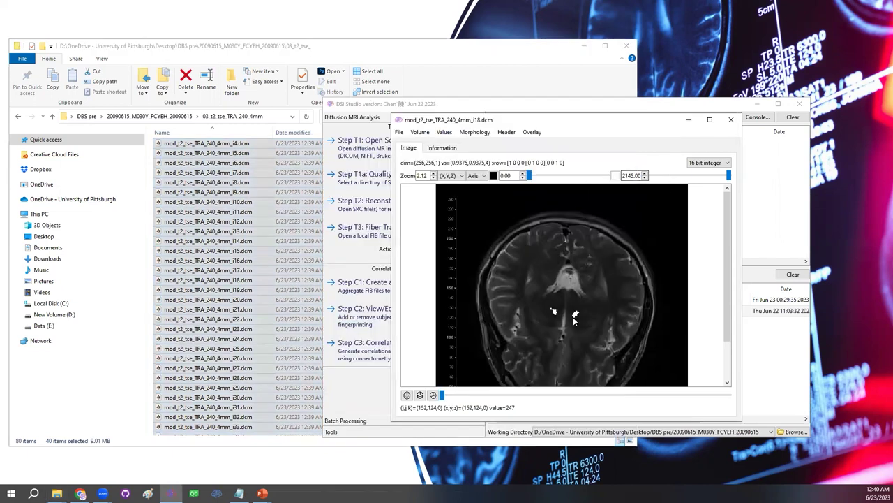
scroll(588, 376, down, 3)
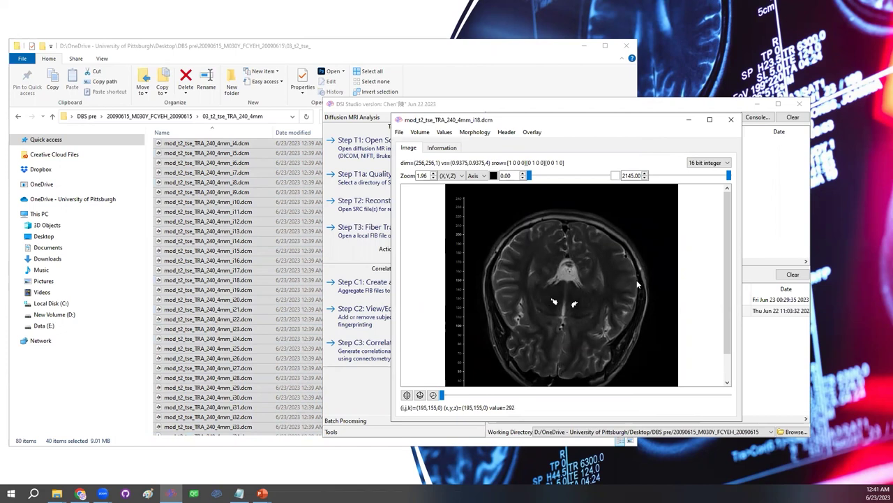
click(731, 120)
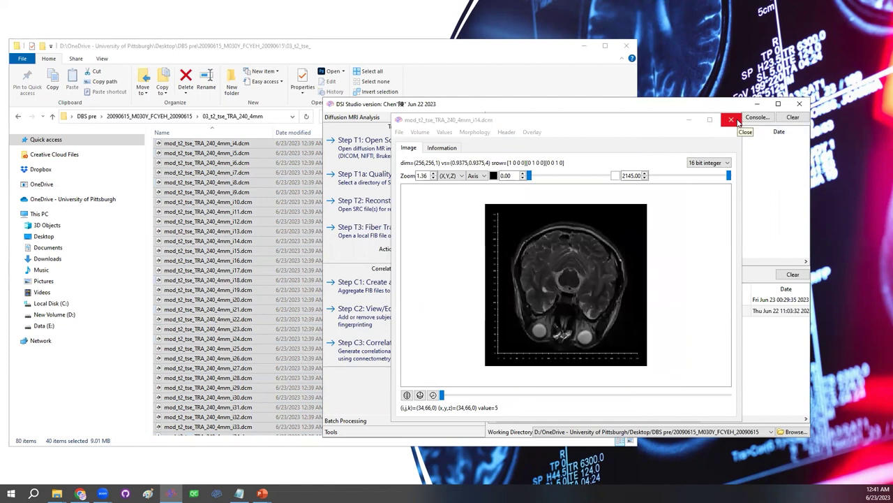
click(737, 120)
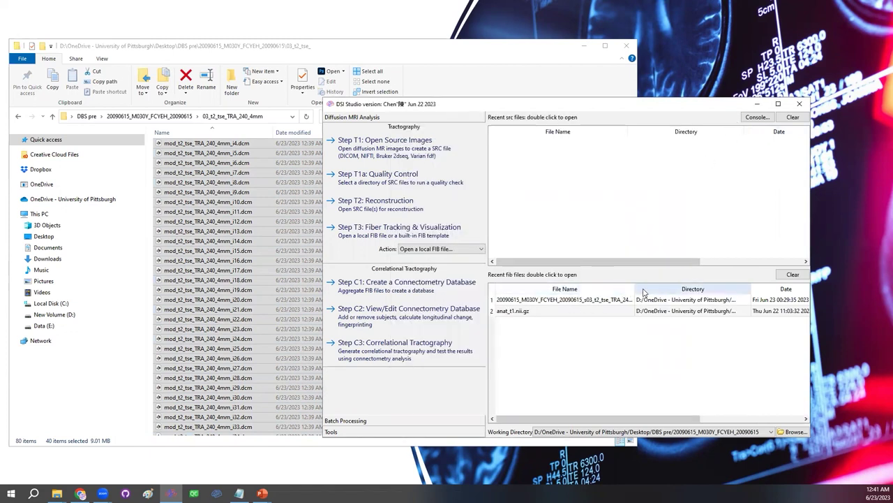
Step: Open the T2 FIB file from DSI Studio's recent files list
drag(634, 288, 682, 287)
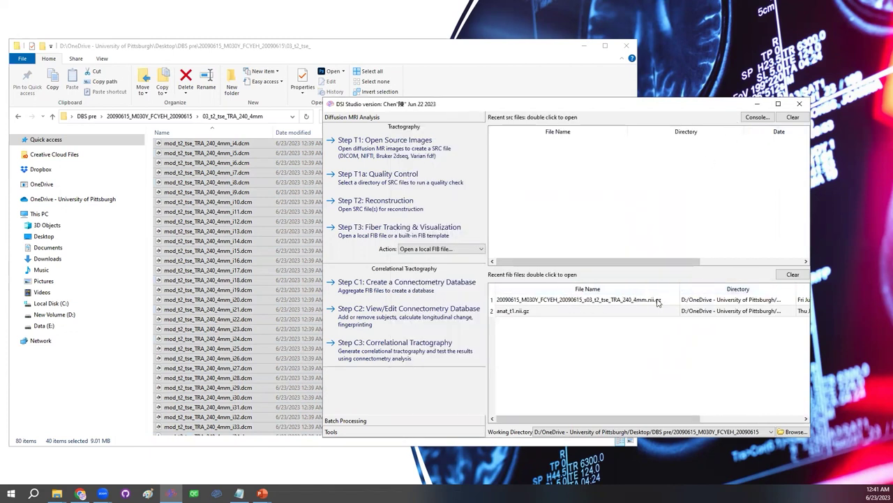
click(591, 301)
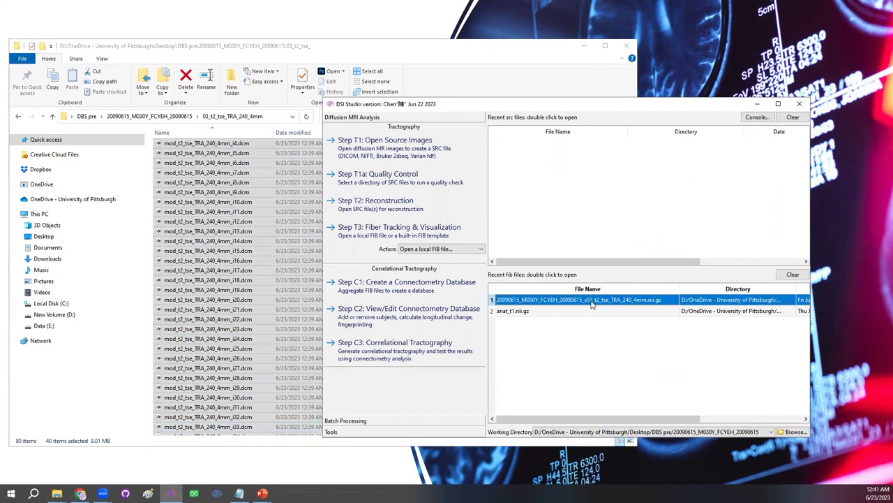
double_click(589, 303)
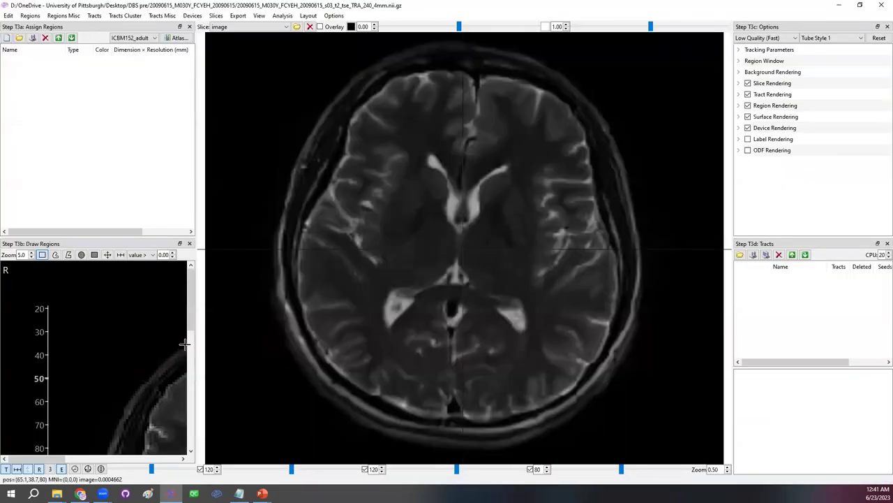
drag(196, 307, 282, 307)
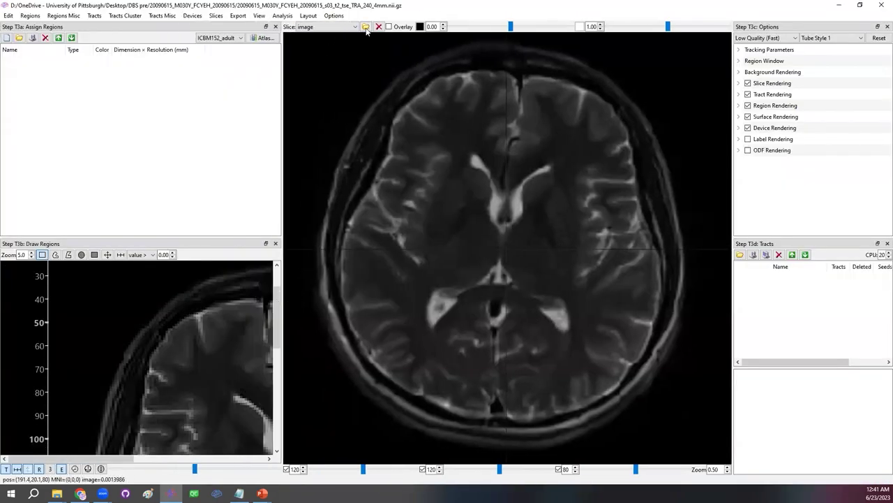
Step: Insert original slices t2_tse_TRA_240_4mm_i1 to i40 from 03_t2_tse_TRA_240_4mm as other images
click(217, 17)
click(223, 27)
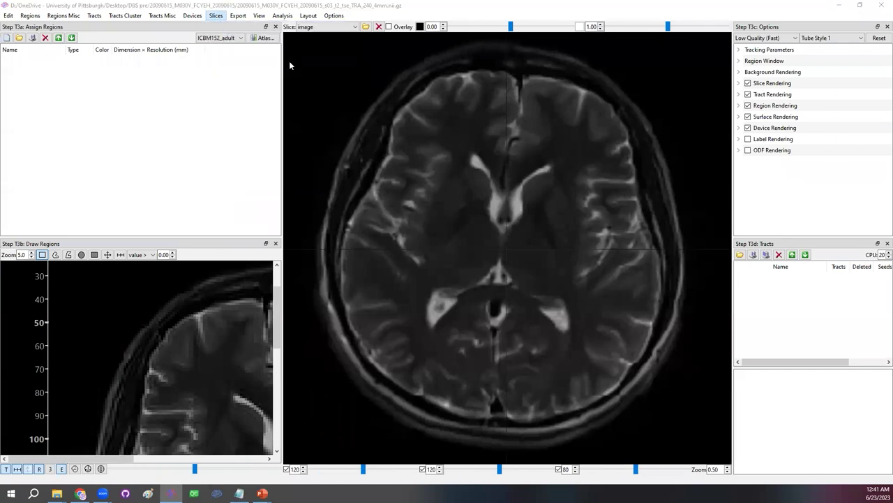
double_click(289, 69)
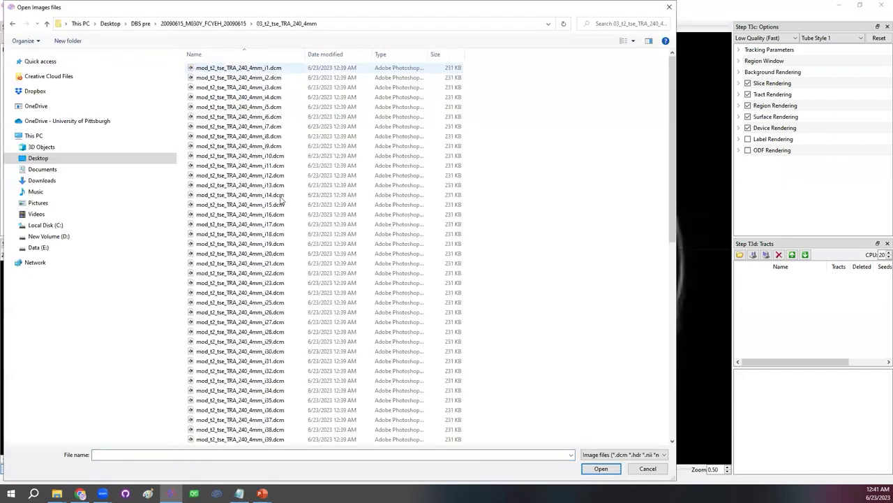
click(283, 205)
scroll(262, 293, down, 4)
scroll(262, 293, down, 3)
click(259, 254)
scroll(262, 254, down, 5)
scroll(264, 92, up, 2)
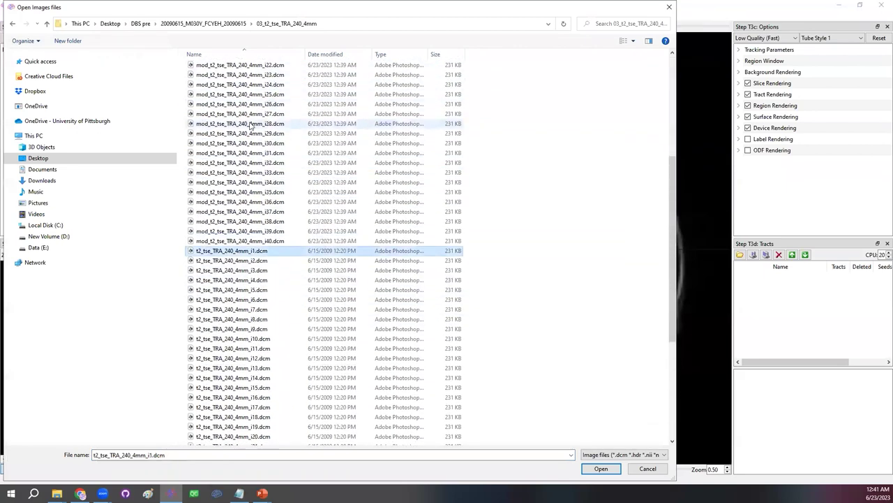
scroll(258, 246, up, 1)
scroll(258, 251, down, 5)
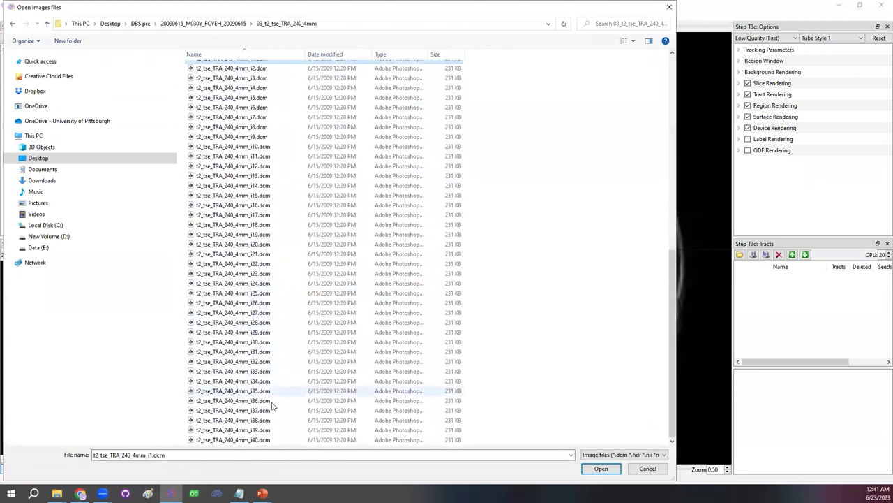
shift+click(266, 440)
scroll(289, 257, up, 4)
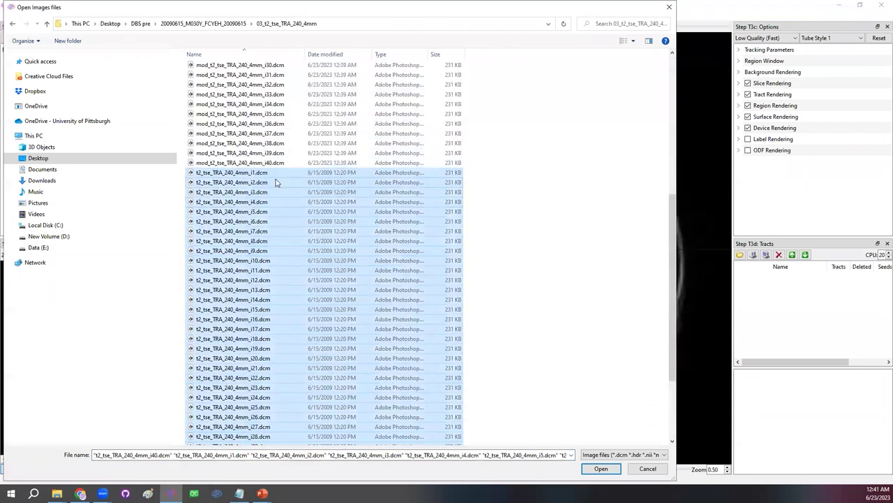
scroll(275, 182, down, 4)
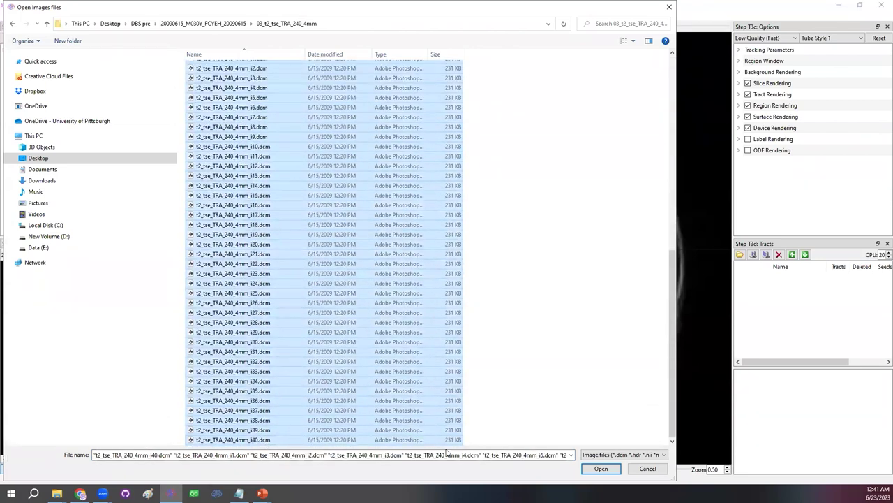
click(598, 469)
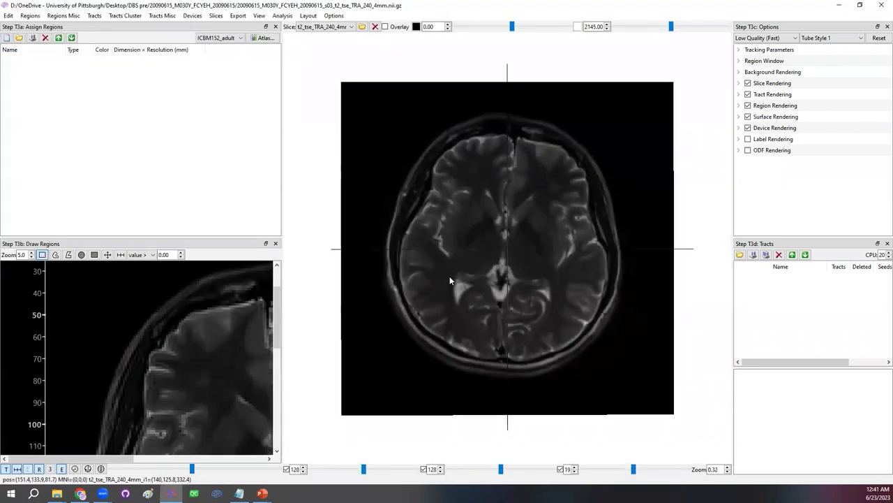
Step: Zero the T2 registration's x, y and z translocation values, check overlap, and accept
drag(450, 280, 335, 29)
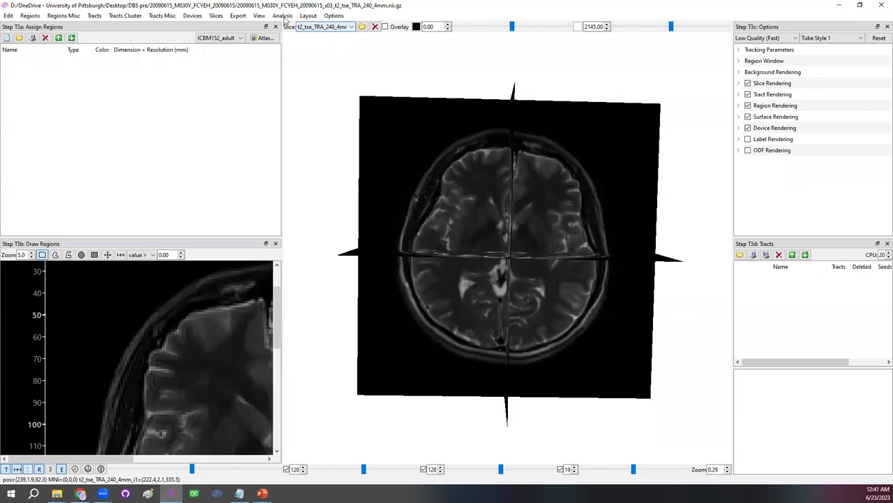
click(216, 15)
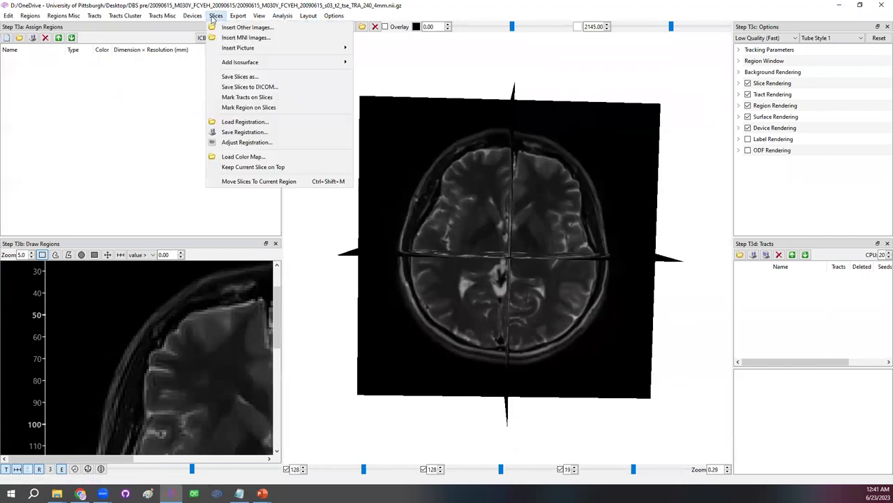
click(243, 142)
drag(511, 240, 462, 241)
text(0)
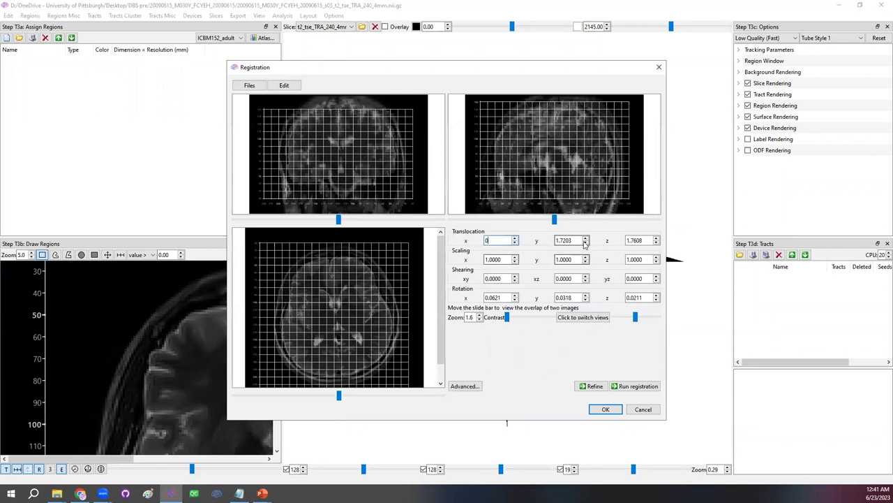
drag(573, 240, 556, 240)
text(0)
drag(625, 241, 642, 241)
text(0)
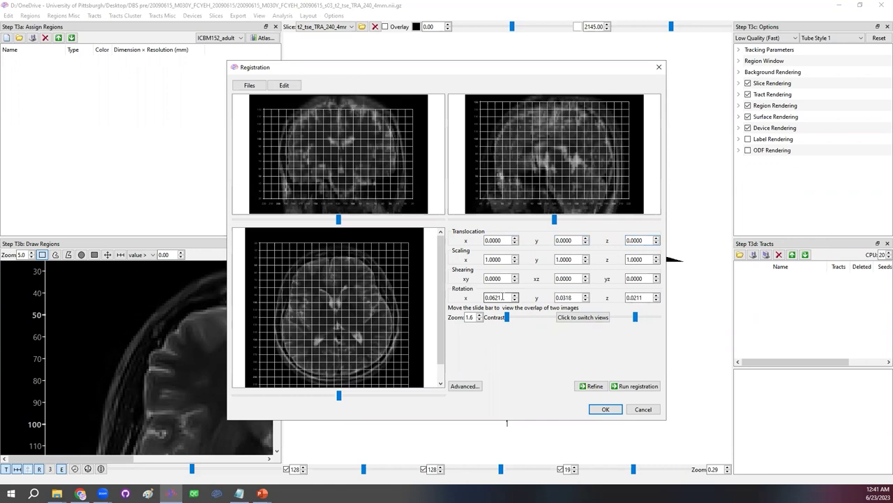
text(0)
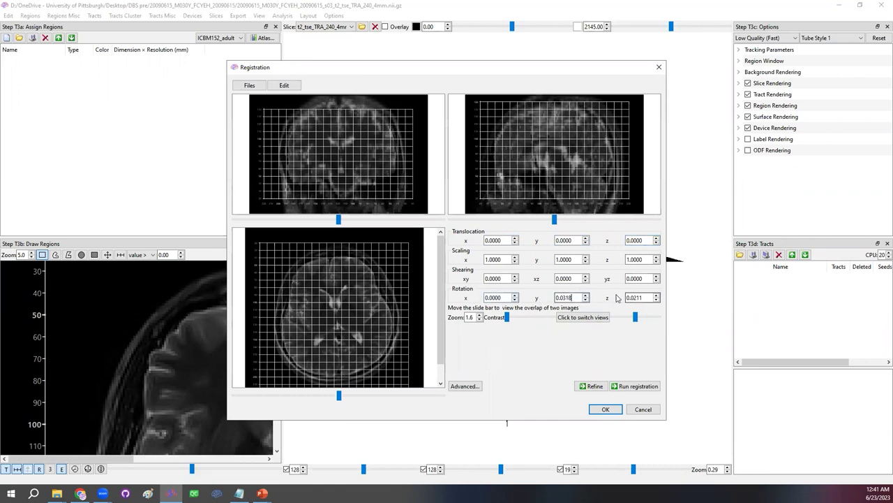
text(00)
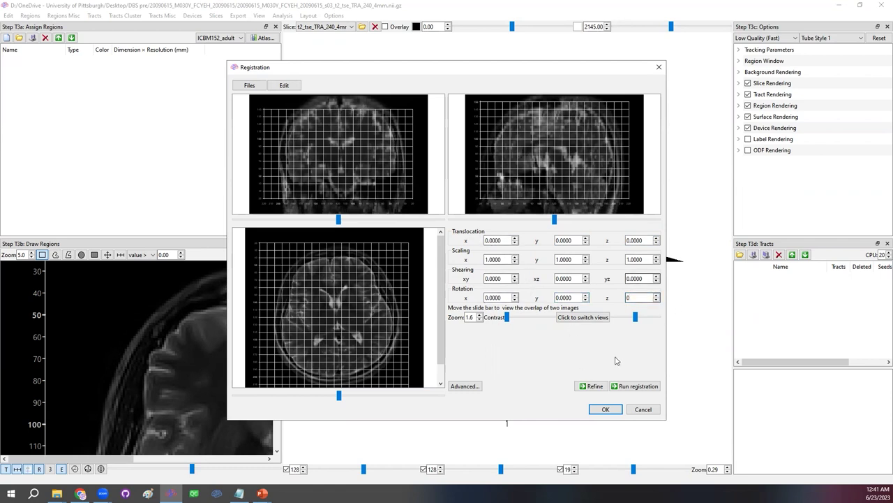
drag(635, 316, 659, 317)
click(613, 412)
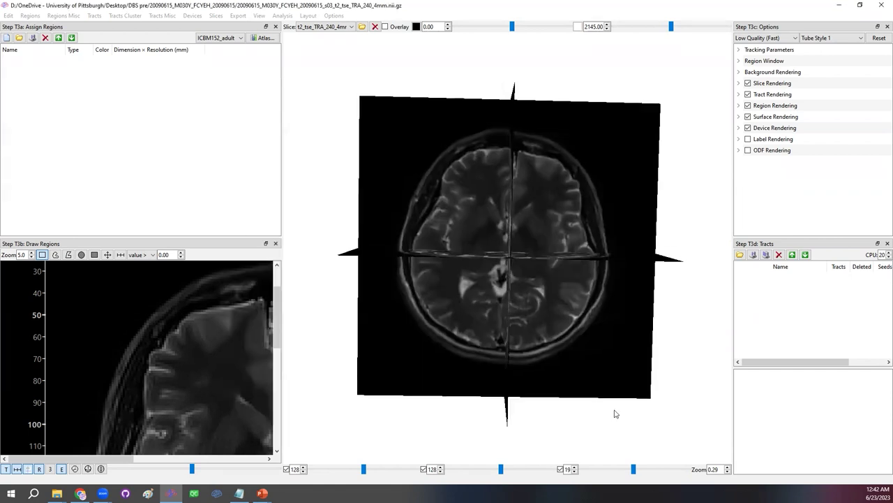
Step: Add Subthalamic_Nucleus_Left and Subthalamic_Nucleus_Right from the BrainSeg atlas as regions
drag(281, 309, 441, 309)
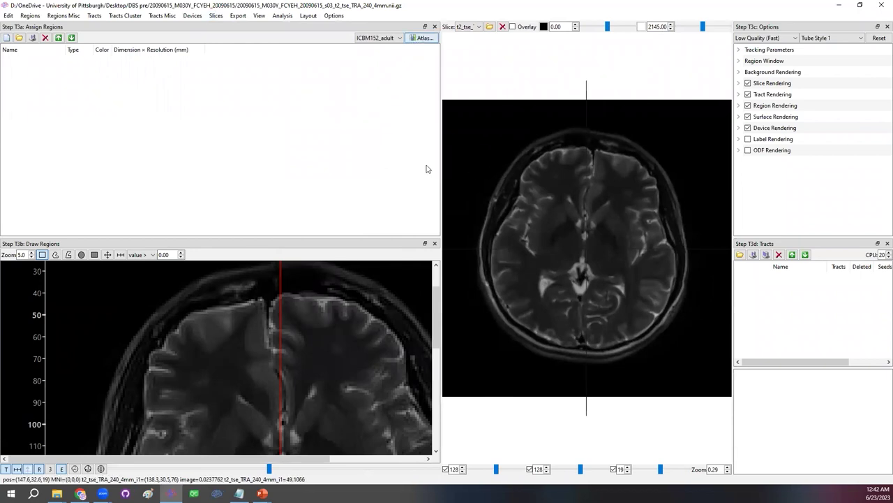
click(446, 147)
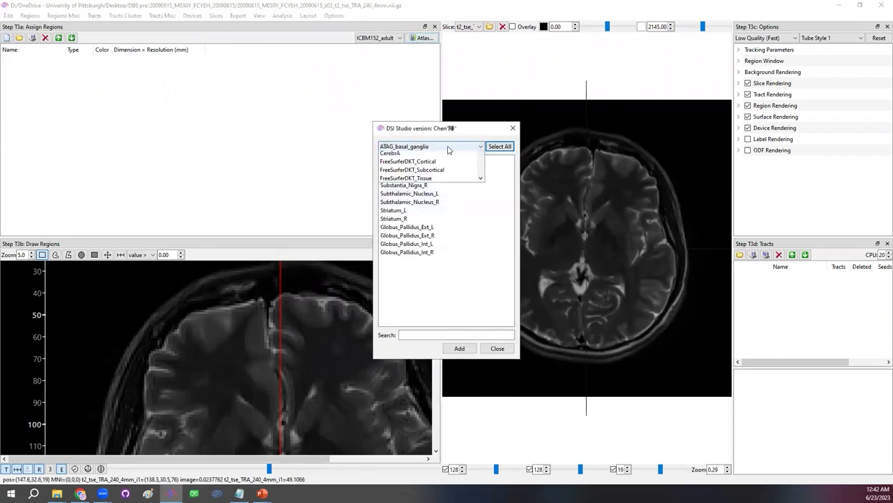
click(412, 164)
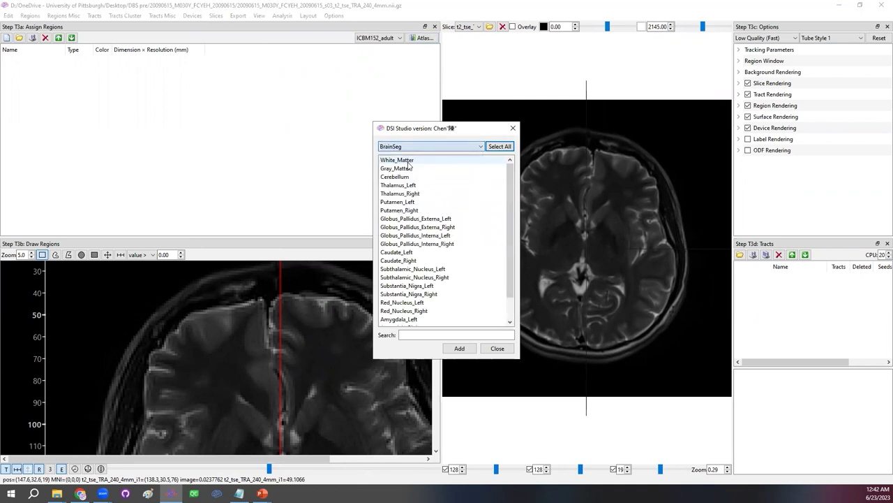
click(422, 269)
ctrl+click(424, 277)
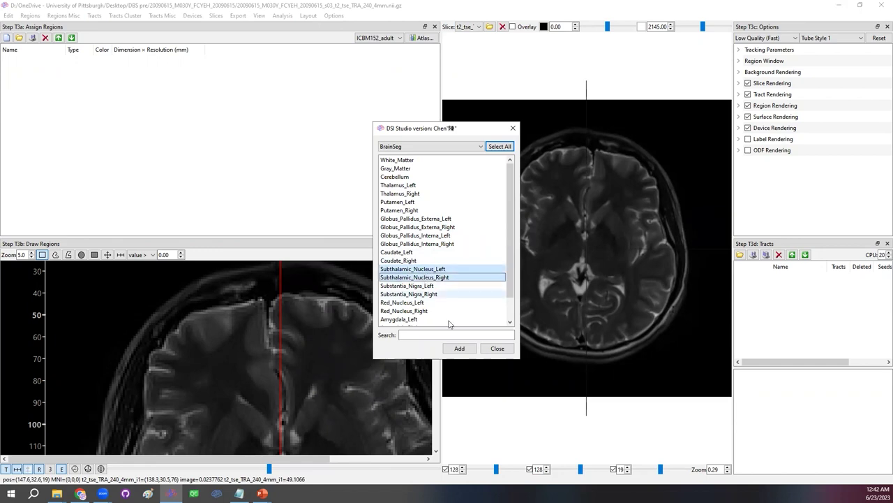
click(460, 348)
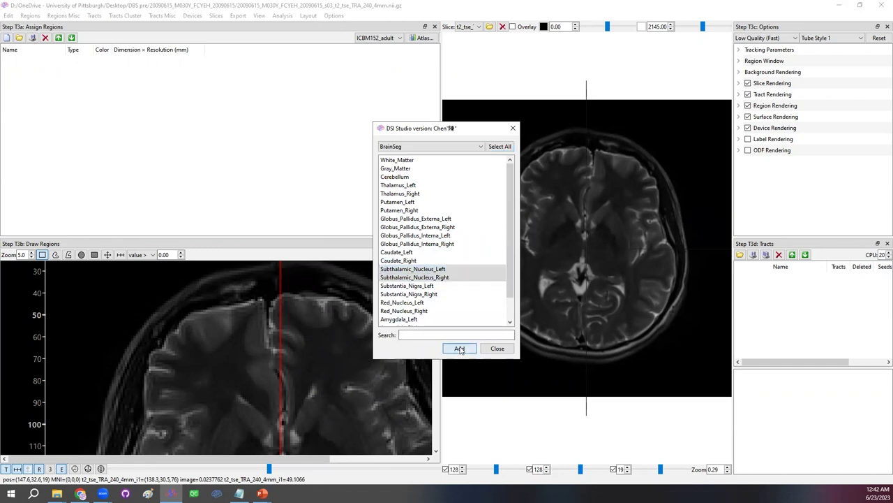
click(497, 349)
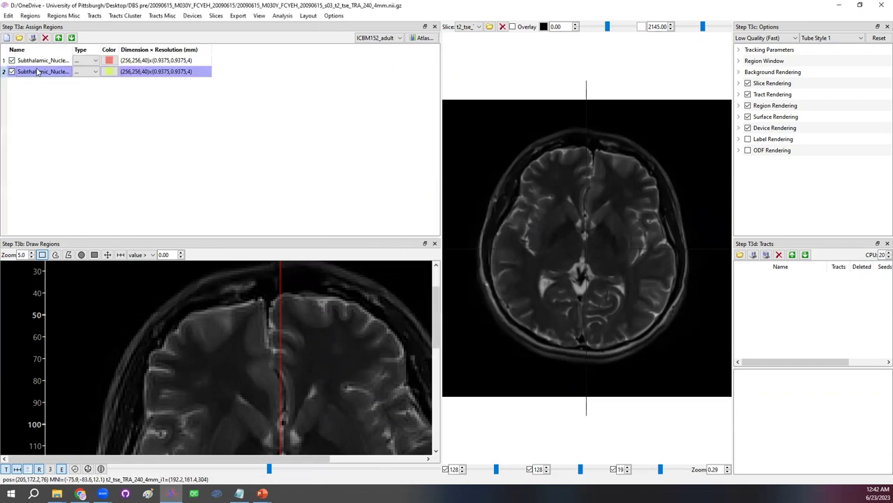
Step: Merge the two nucleus regions into one and move to axial slice 17
right_click(38, 72)
click(76, 241)
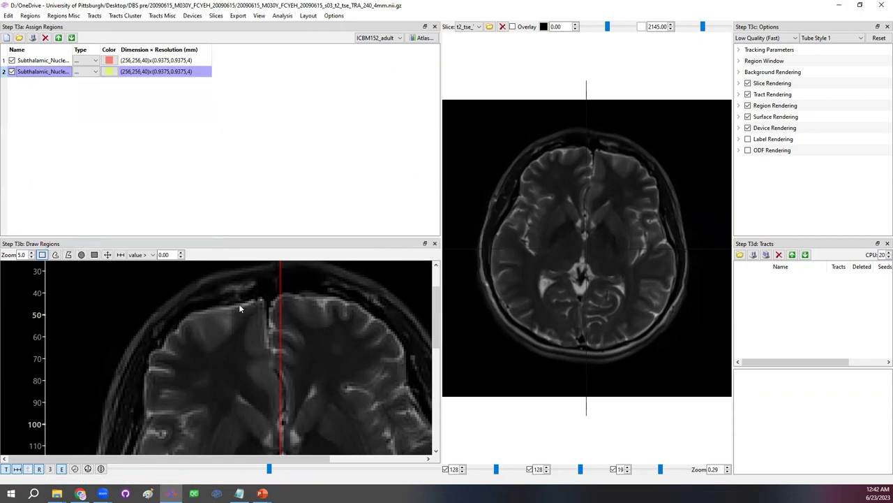
scroll(329, 379, down, 5)
scroll(309, 447, up, 1)
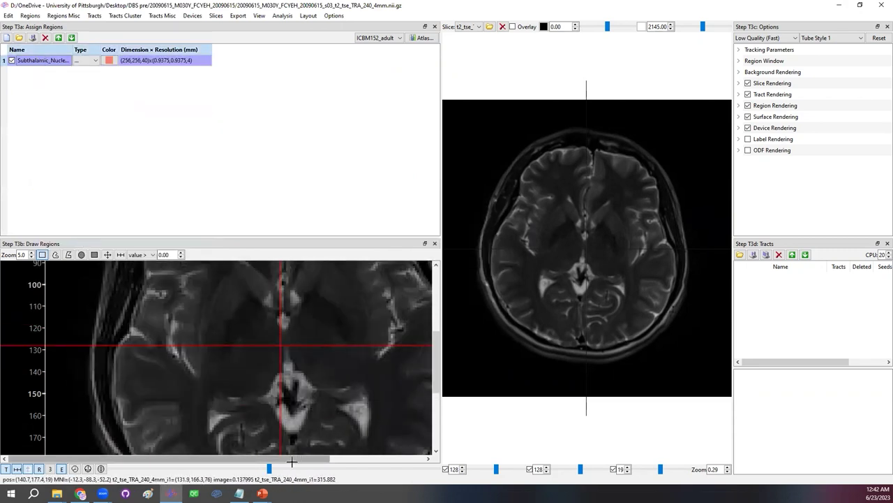
scroll(269, 469, up, 3)
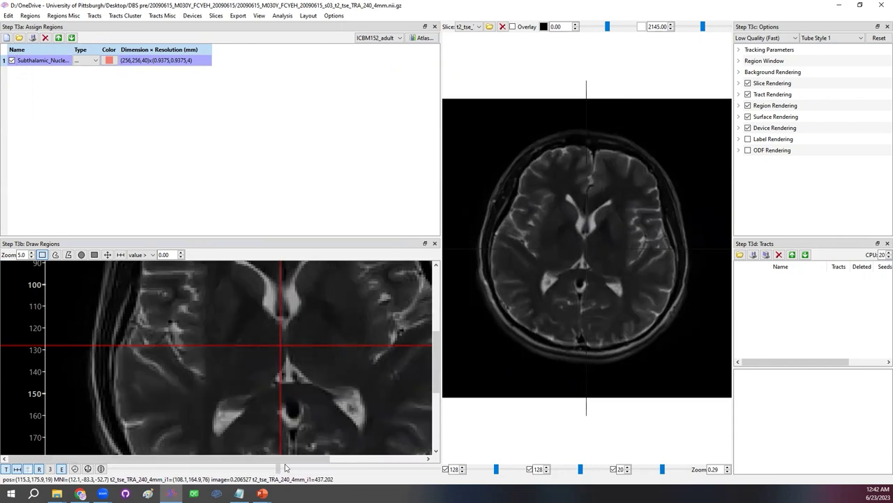
scroll(266, 471, down, 3)
scroll(259, 475, down, 2)
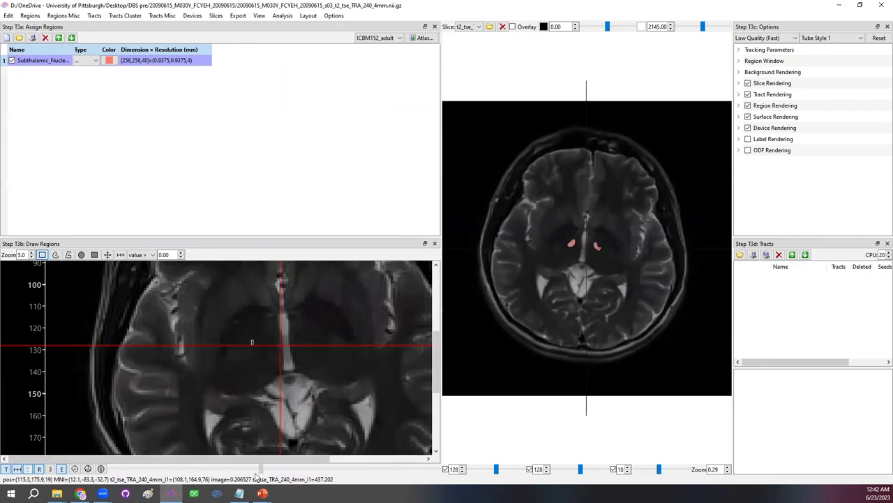
scroll(246, 479, up, 1)
scroll(253, 476, down, 1)
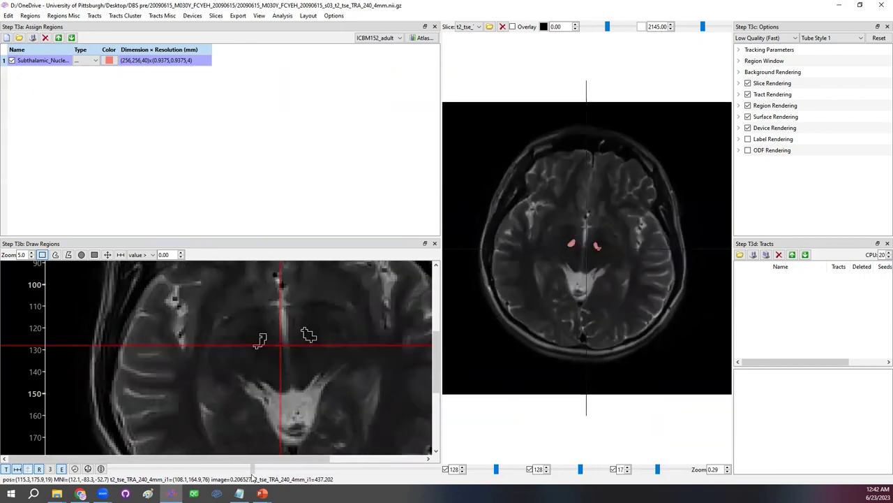
scroll(248, 477, up, 1)
scroll(253, 476, down, 1)
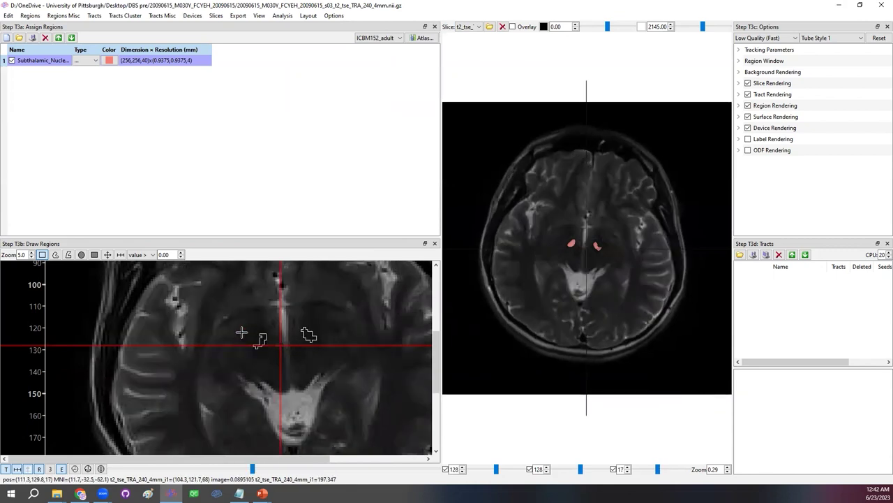
Step: Redraw the left and right subthalamic outlines freehand, checking them in the rotated 3-D view
click(55, 256)
mouse_move(262, 337)
mouse_down()
mouse_move(257, 347)
mouse_move(273, 339)
mouse_up()
scroll(646, 271, up, 3)
drag(635, 298, 638, 277)
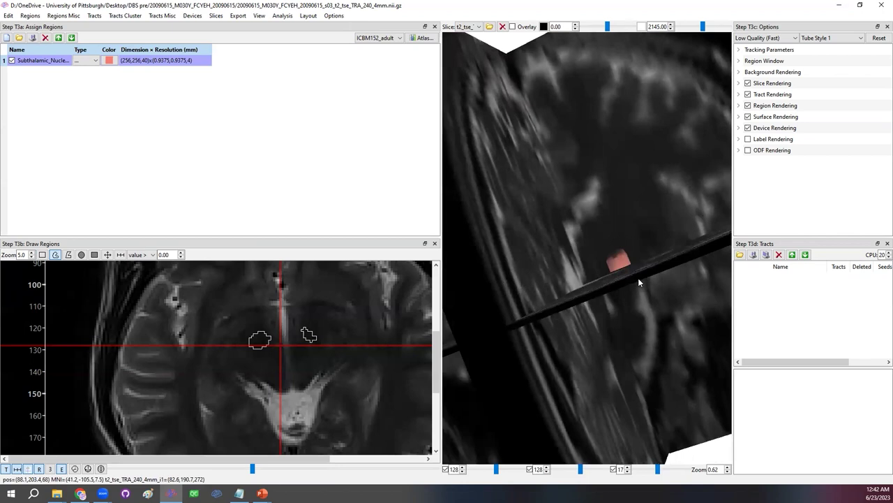
mouse_move(306, 328)
mouse_down()
mouse_move(299, 340)
mouse_move(319, 342)
mouse_move(316, 326)
mouse_move(307, 326)
mouse_up()
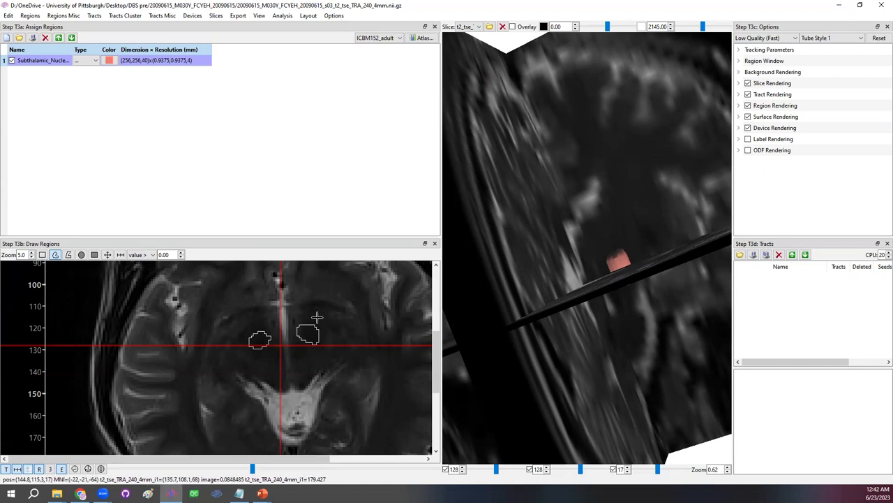
mouse_move(314, 316)
mouse_down()
mouse_move(312, 334)
mouse_move(326, 327)
mouse_move(315, 314)
mouse_up()
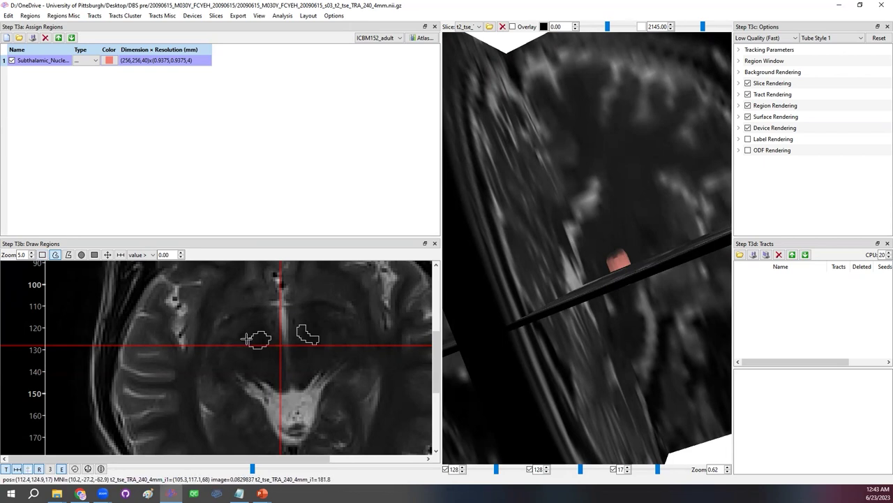
mouse_move(248, 340)
mouse_down()
mouse_move(255, 347)
mouse_move(243, 346)
mouse_move(258, 362)
mouse_move(240, 339)
mouse_move(259, 346)
mouse_move(282, 390)
mouse_move(287, 383)
mouse_up()
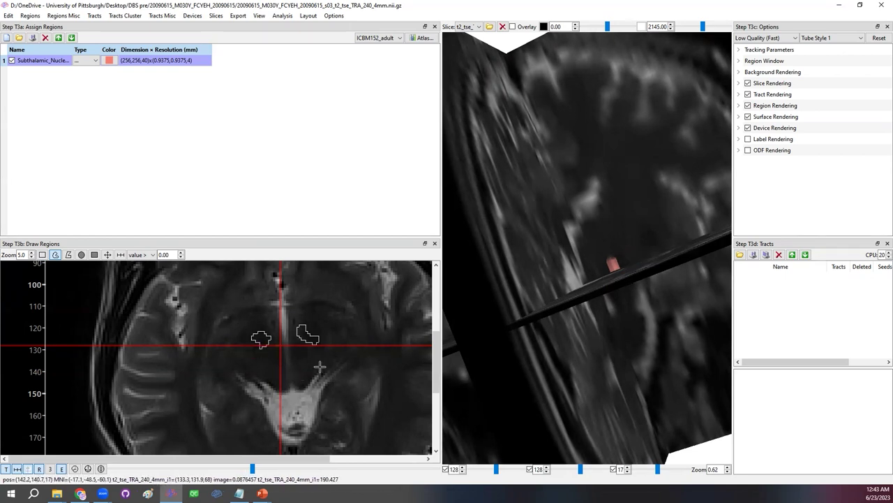
mouse_move(254, 345)
mouse_down()
mouse_move(312, 339)
mouse_move(305, 343)
mouse_move(305, 333)
mouse_move(323, 333)
mouse_move(305, 343)
mouse_up()
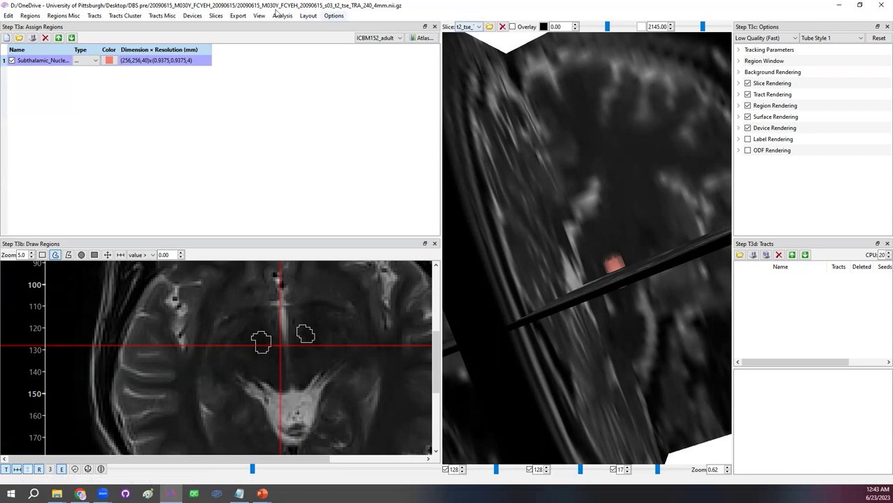
Step: Show the list of loaded slice images and widen the 3-D view
click(217, 16)
click(469, 29)
click(469, 29)
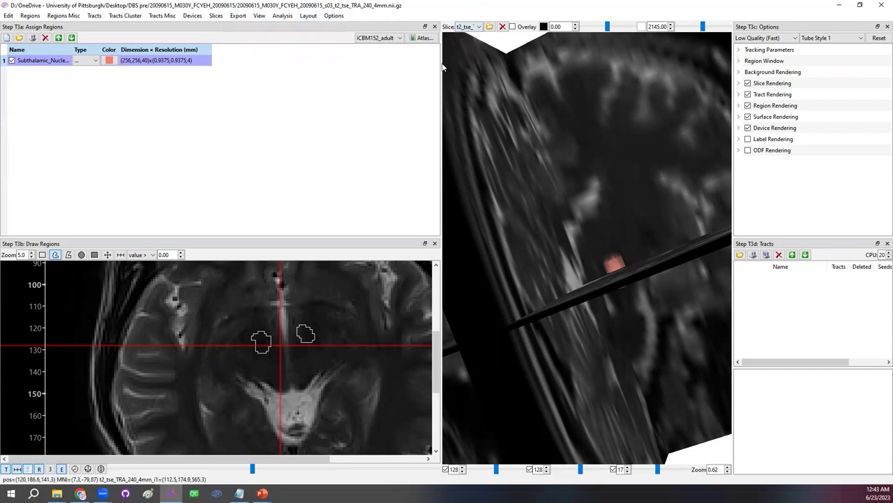
drag(441, 67, 381, 84)
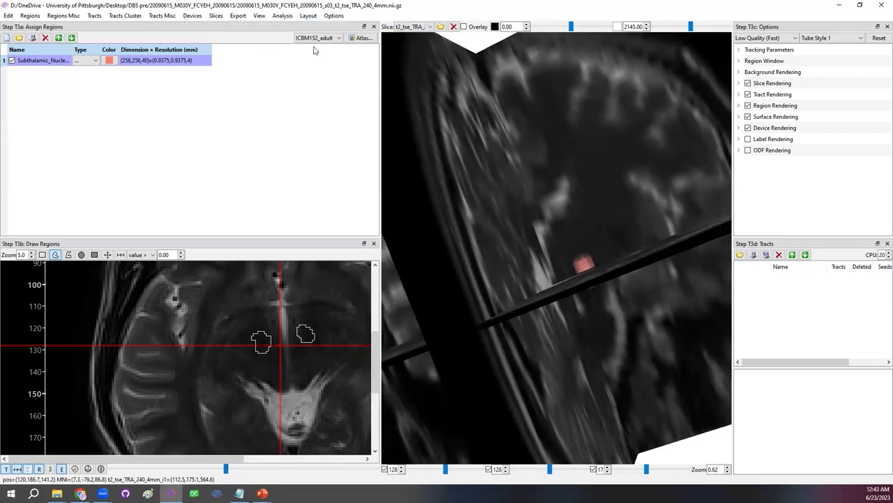
Step: Burn the subthalamic region into the T2 slices with Mark Region on Slices
click(217, 16)
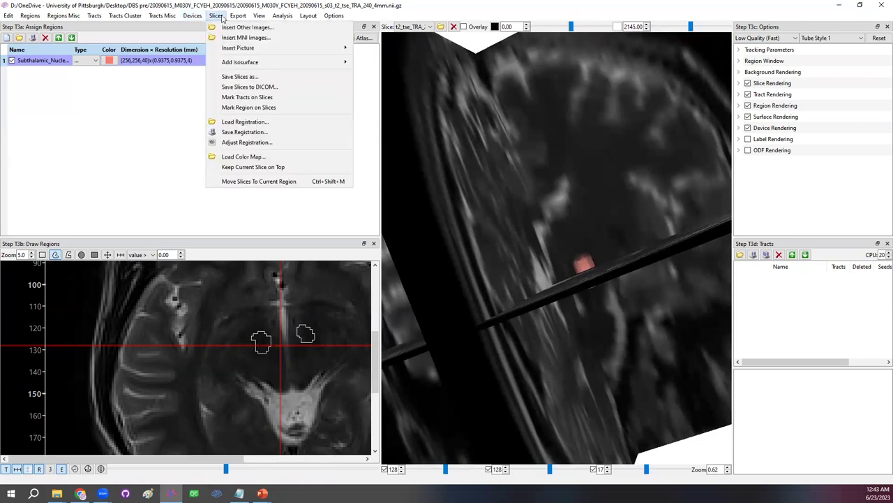
click(263, 108)
click(469, 260)
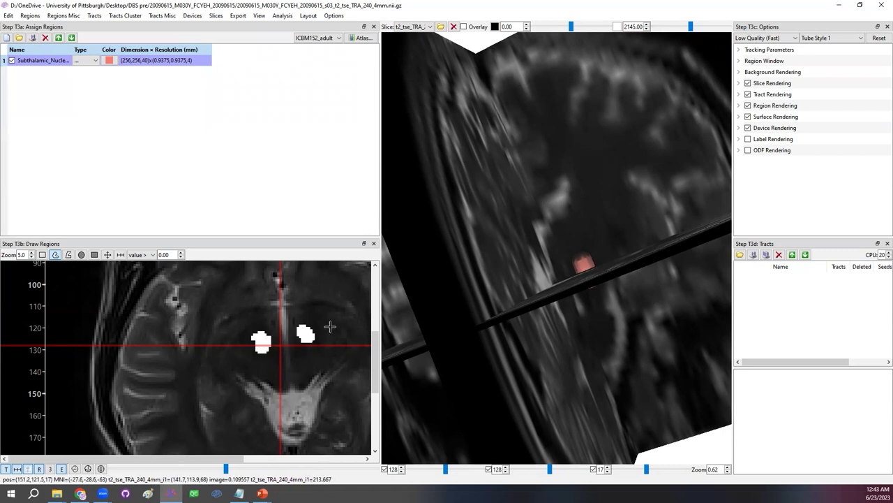
Step: Save the marked slices to DICOM using original t2_tse_TRA_240_4mm_i1–i40.dcm files
click(238, 15)
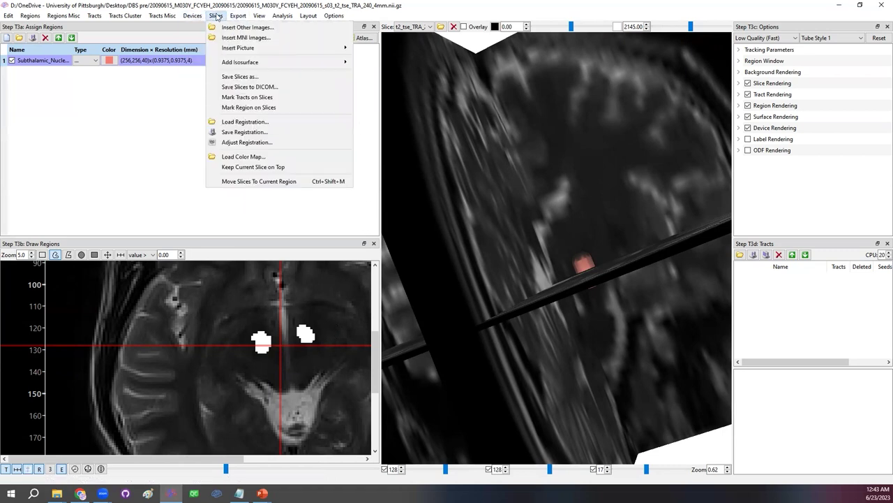
click(242, 88)
click(472, 261)
double_click(221, 67)
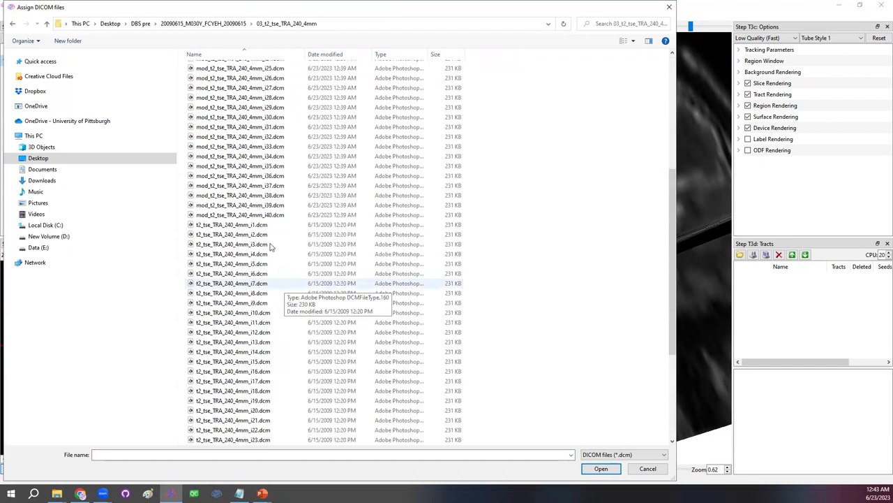
click(231, 224)
scroll(283, 328, down, 6)
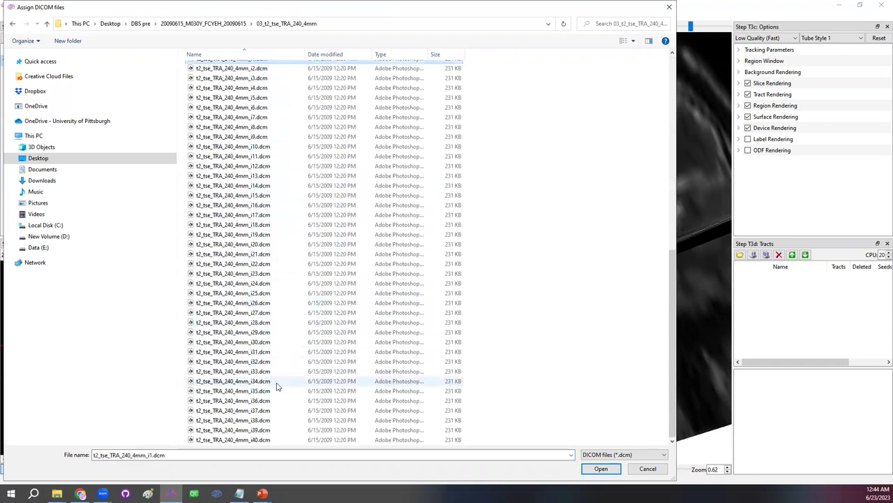
shift+click(257, 439)
click(600, 470)
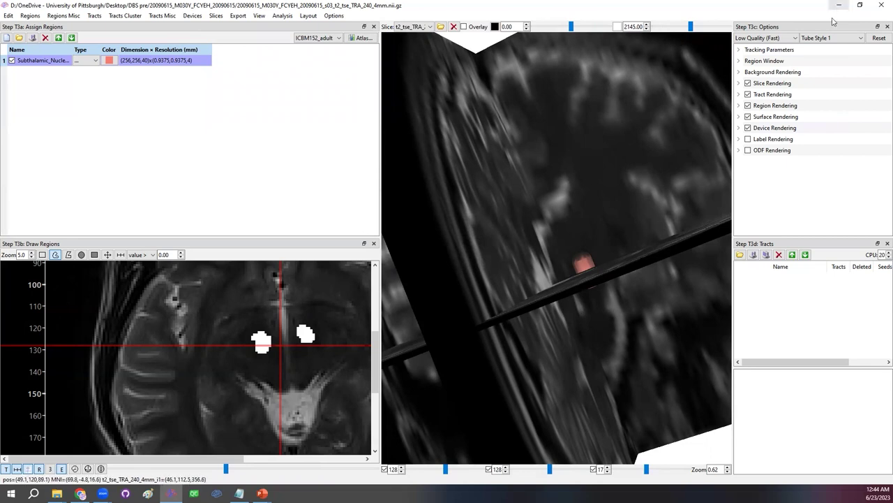
Step: Restore DSI Studio to a smaller window and close the tracking window
double_click(738, 11)
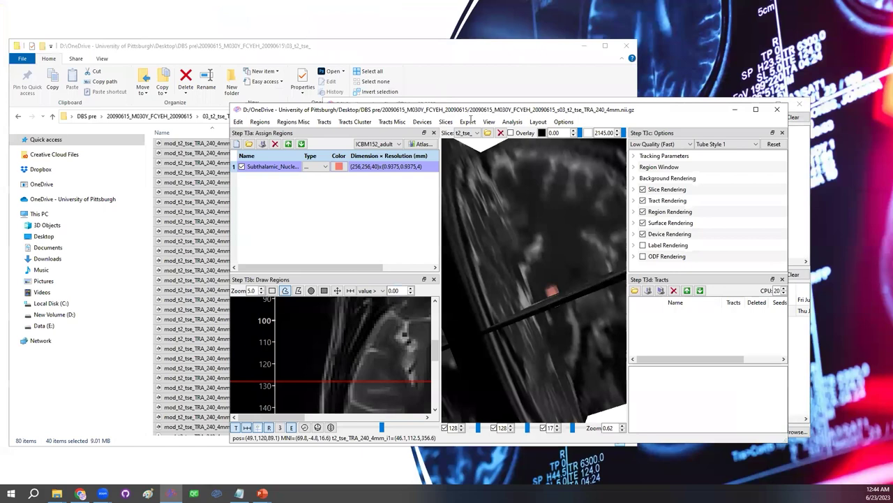
key(alt+Tab)
click(322, 231)
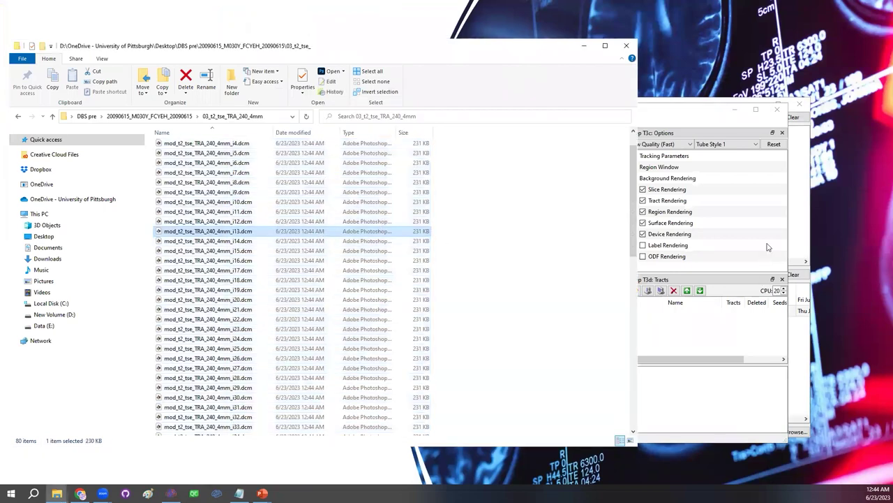
click(694, 113)
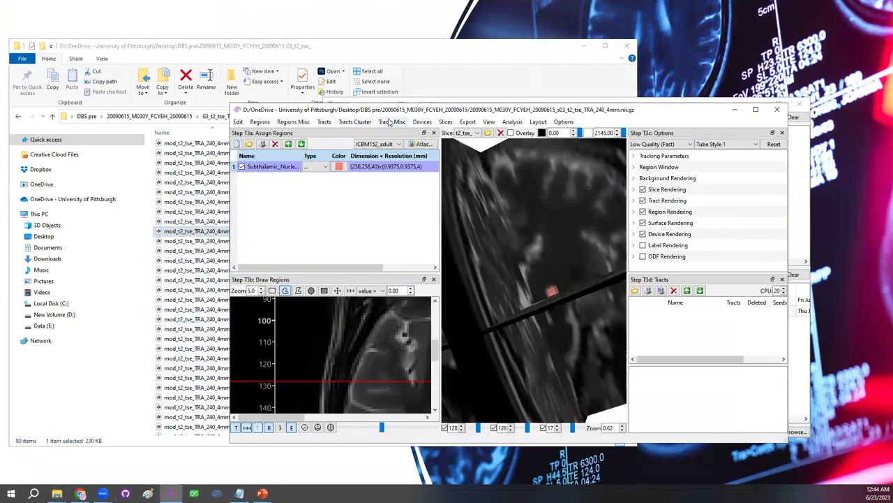
click(776, 109)
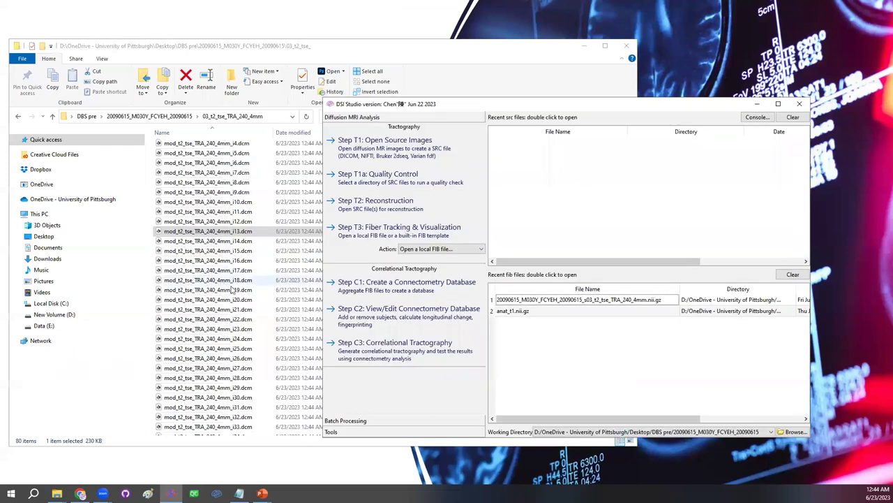
Step: Open mod_t2_tse_TRA_240_4mm_i18.dcm in DSI Studio, close its viewer, and reposition the main window
drag(238, 282, 571, 278)
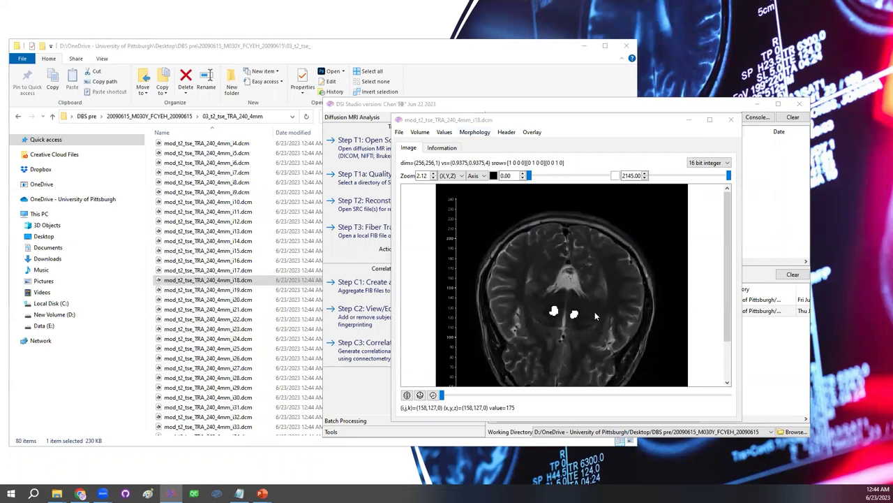
click(732, 120)
drag(602, 106, 550, 97)
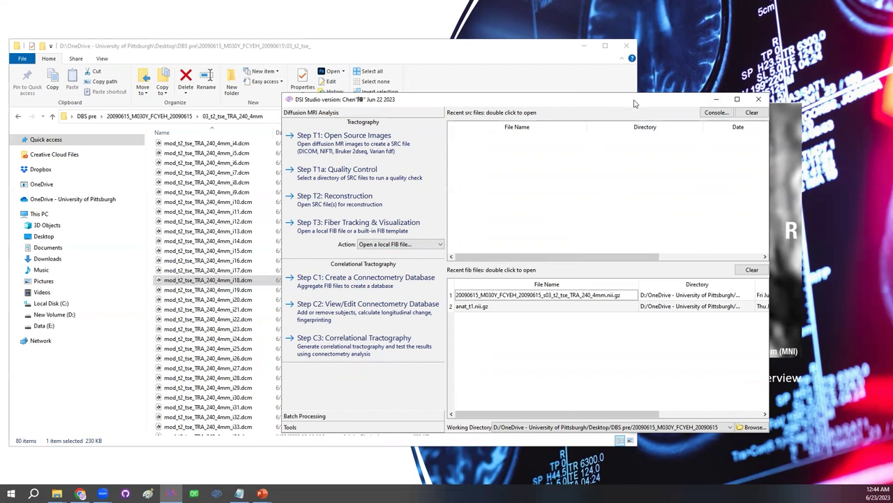
drag(634, 103, 624, 115)
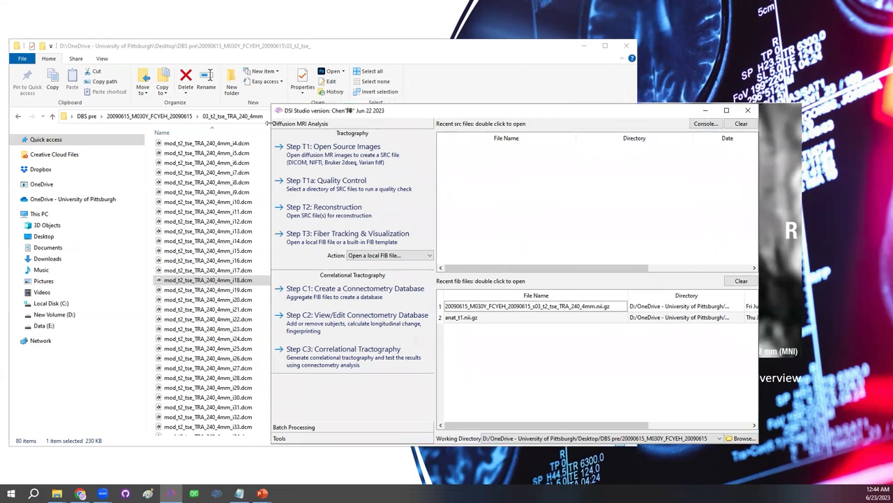
Step: Navigate Explorer to Desktop > DBS post and move DSI Studio aside to reveal the files
click(87, 116)
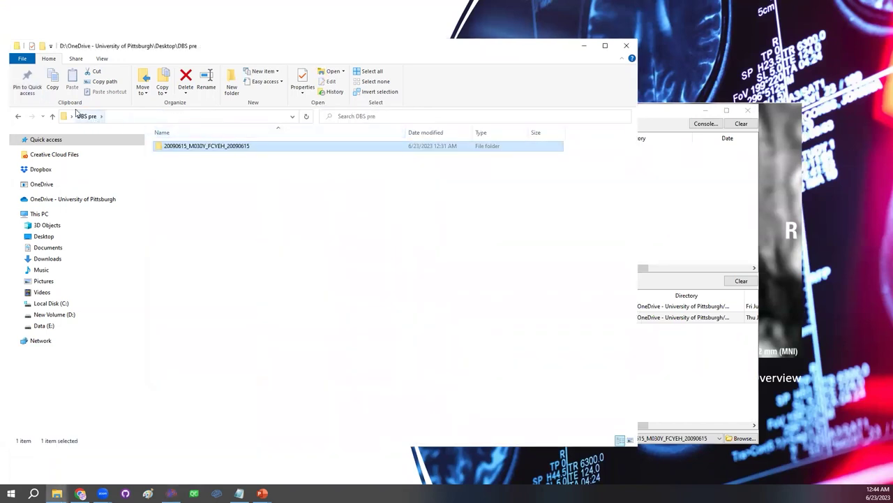
click(68, 238)
double_click(188, 164)
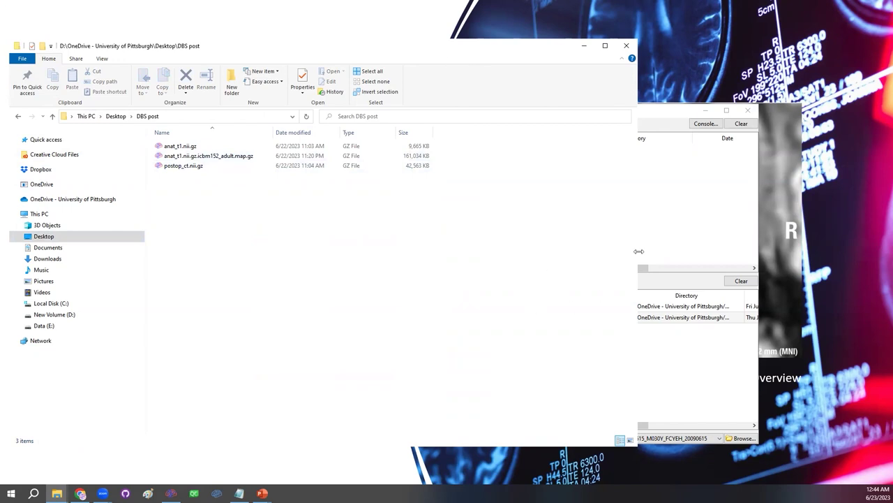
click(677, 200)
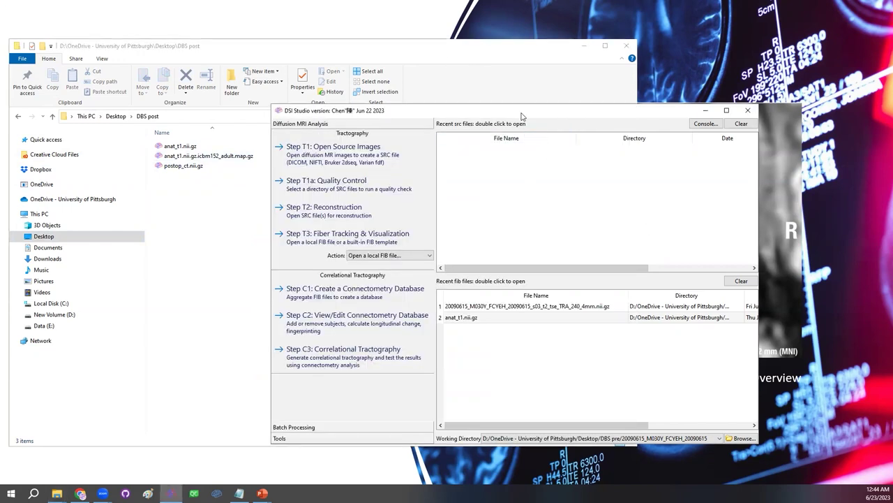
drag(522, 117, 594, 142)
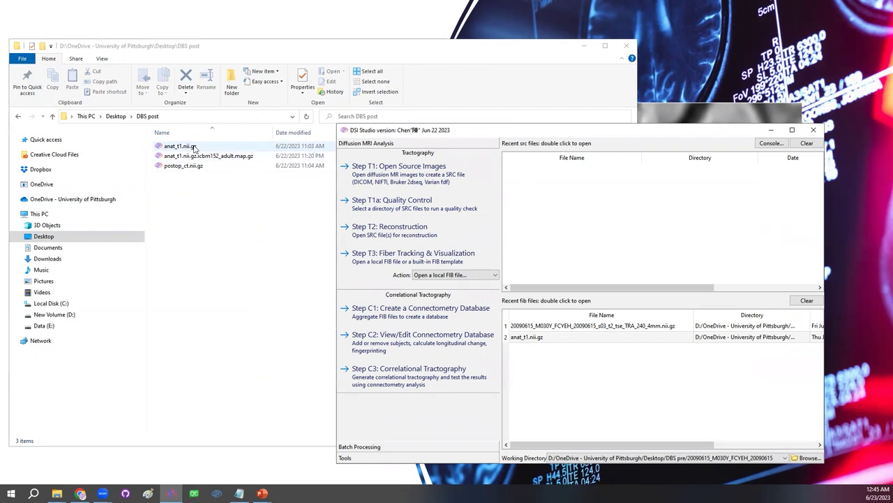
Step: Open anat_t1.nii.gz in DSI Studio, inspect it, and close its viewer
drag(183, 146, 547, 235)
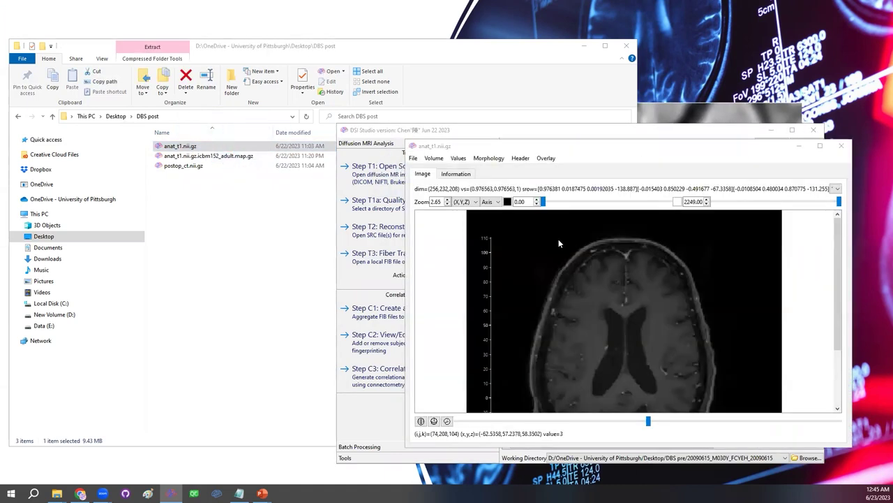
scroll(610, 305, down, 5)
scroll(606, 317, up, 5)
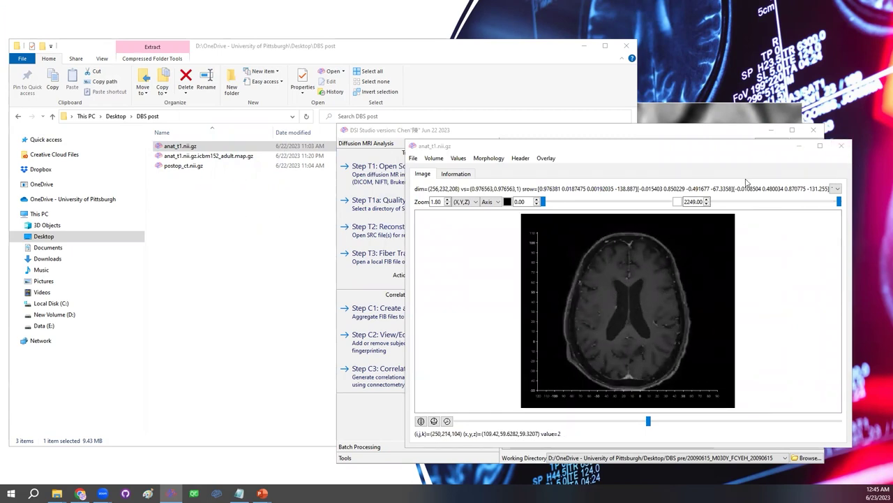
click(841, 145)
Step: Open postop_ct.nii.gz, compare the DBS post file sizes, then close the CT viewer
drag(194, 170, 583, 241)
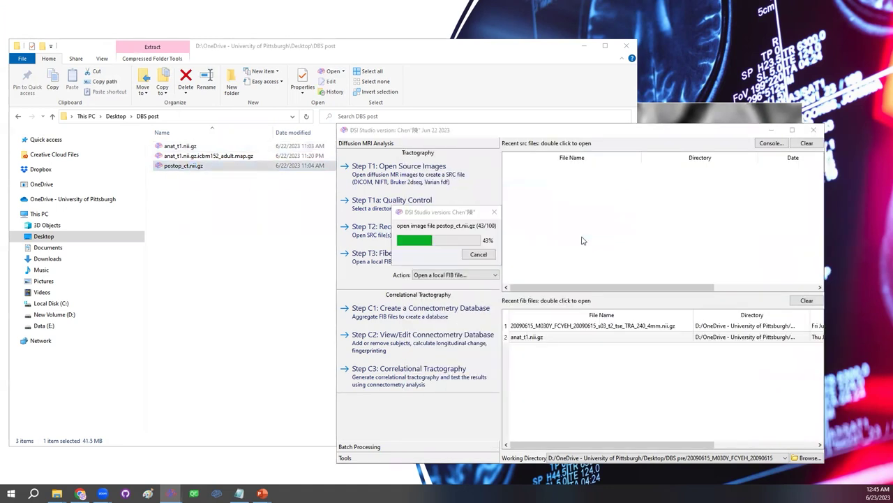
click(188, 149)
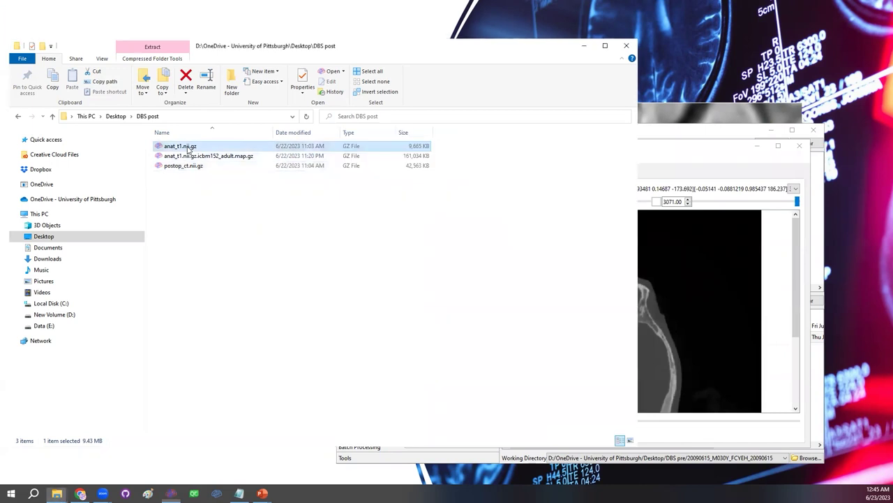
click(187, 169)
click(184, 148)
click(202, 169)
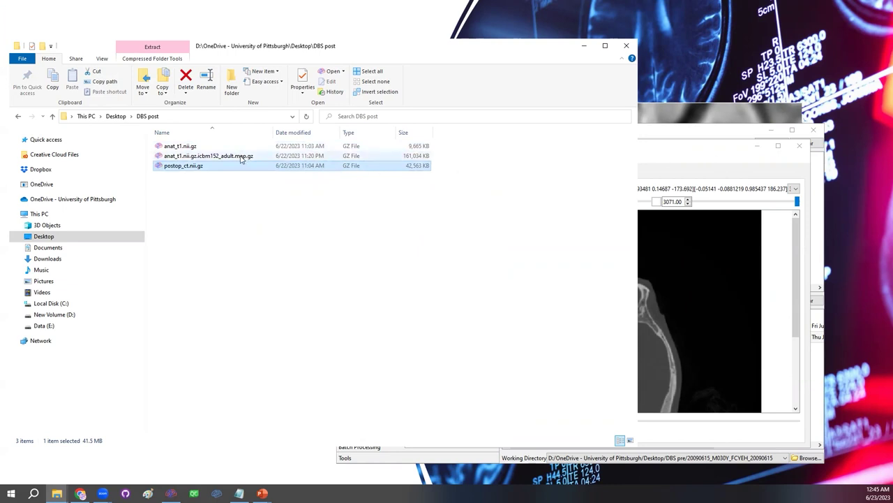
click(238, 157)
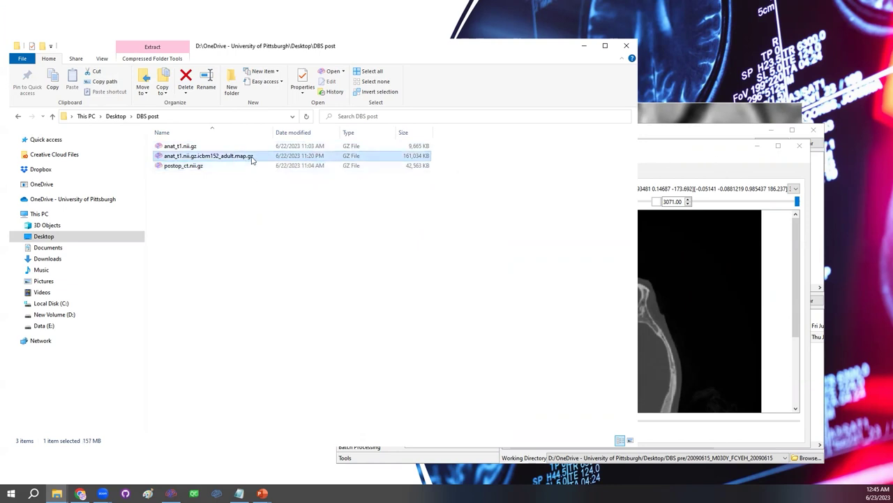
click(217, 174)
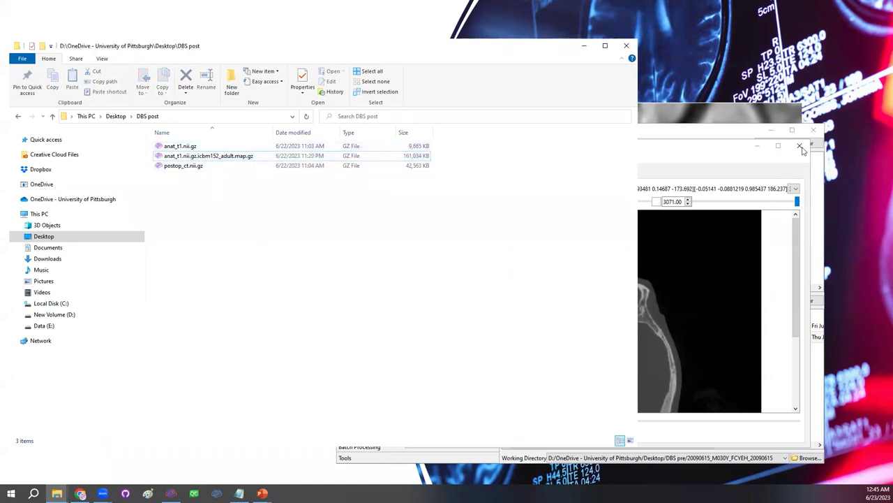
click(801, 146)
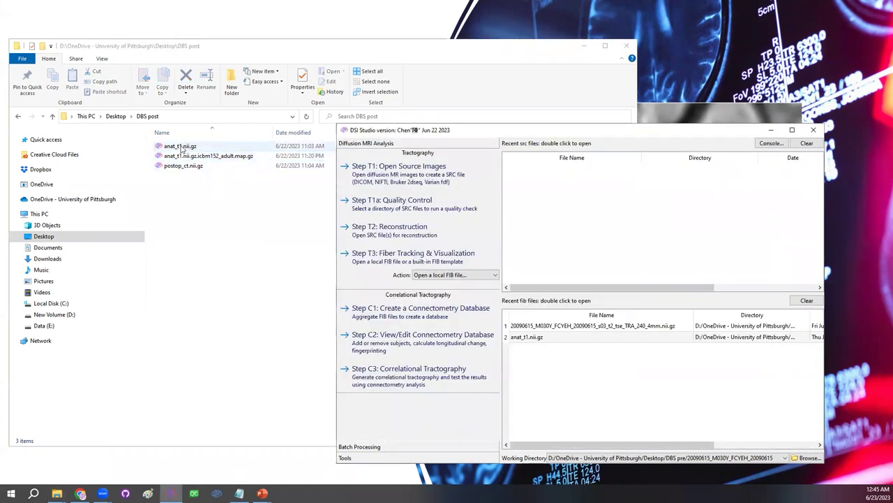
Step: Open anat_t1.nii.gz in an image viewer, zoom to inspect it, and close it
drag(171, 148, 488, 221)
click(390, 459)
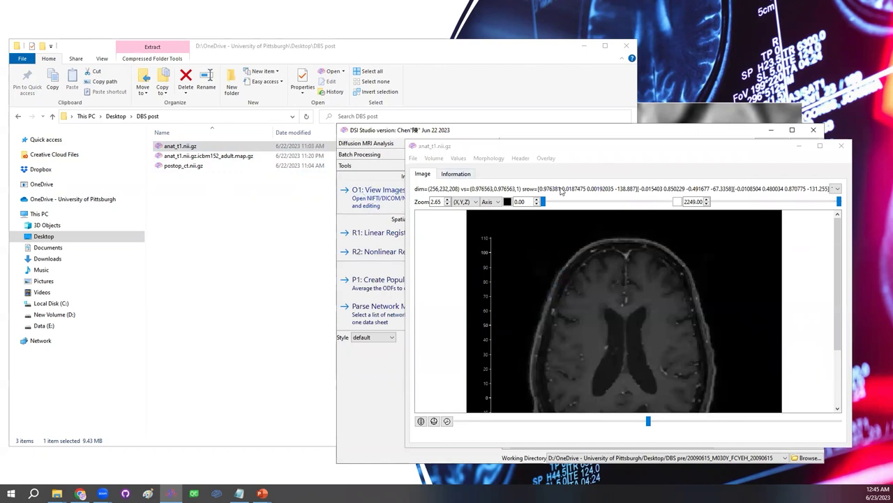
click(598, 150)
drag(557, 123, 543, 116)
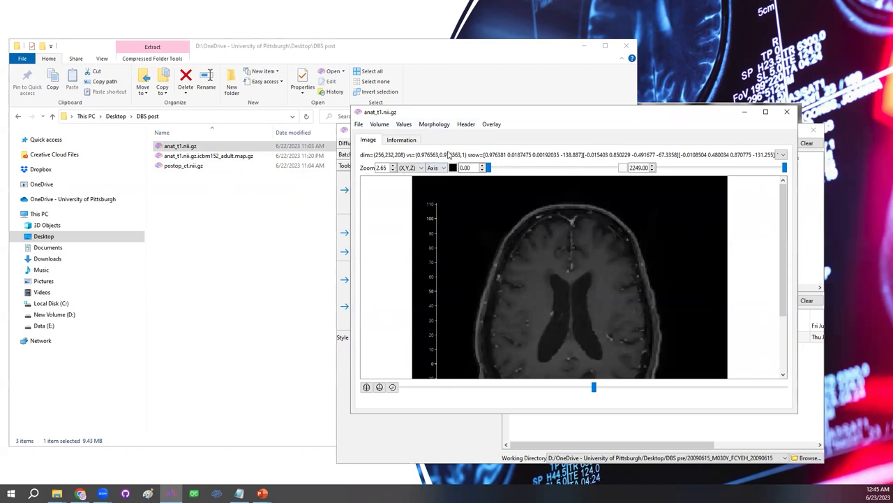
scroll(576, 252, down, 2)
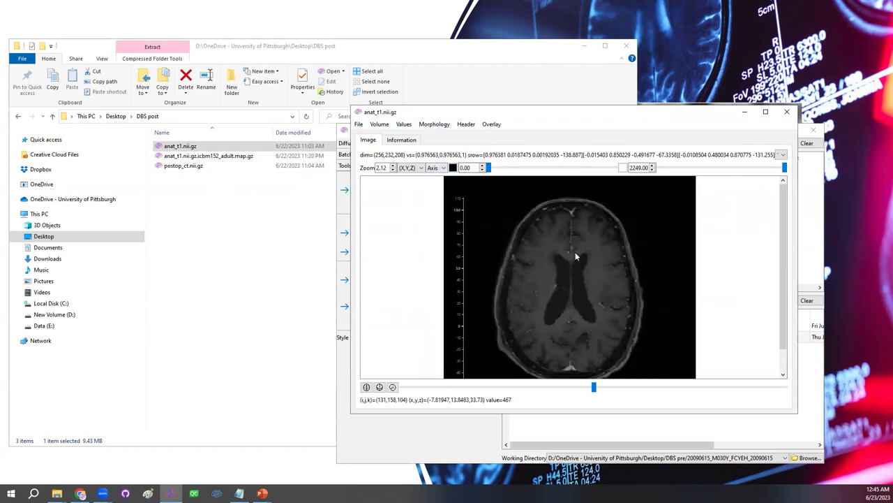
scroll(571, 277, up, 2)
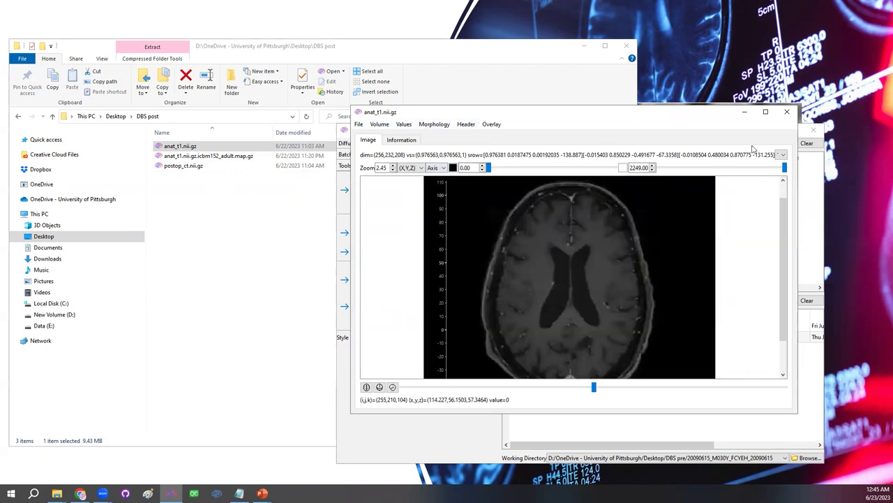
click(787, 112)
Step: Open postop_ct.nii.gz, zoom in on the two bright electrode spots, then close it
drag(199, 165, 564, 235)
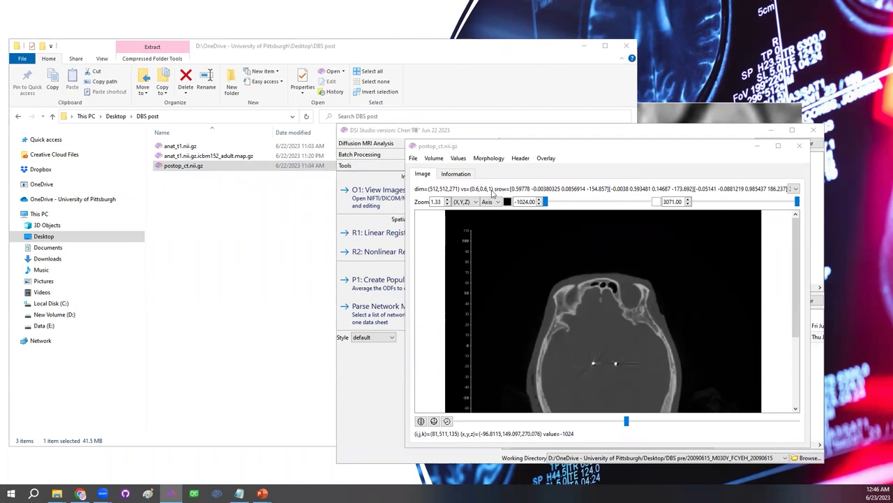
scroll(591, 330, up, 6)
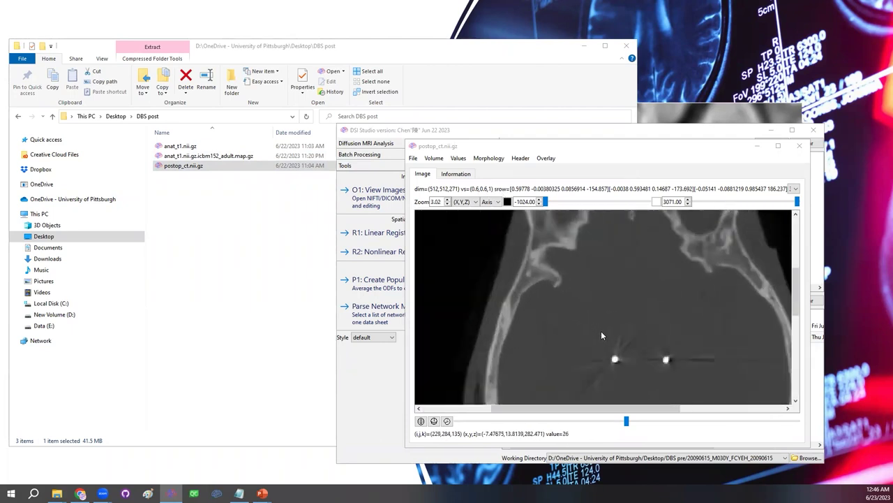
scroll(599, 334, down, 7)
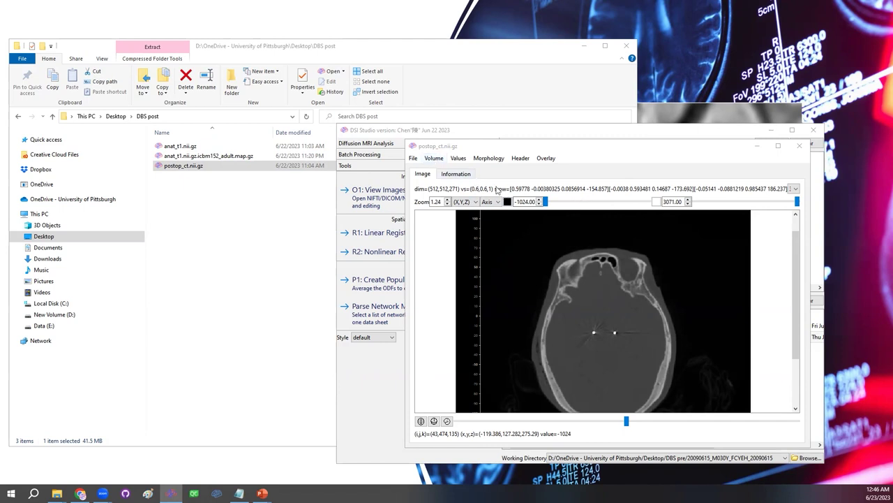
drag(725, 149, 672, 147)
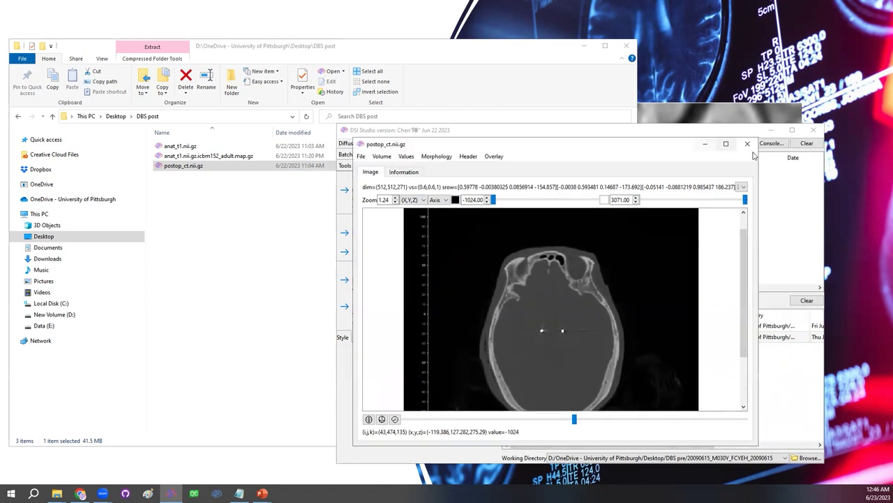
click(747, 144)
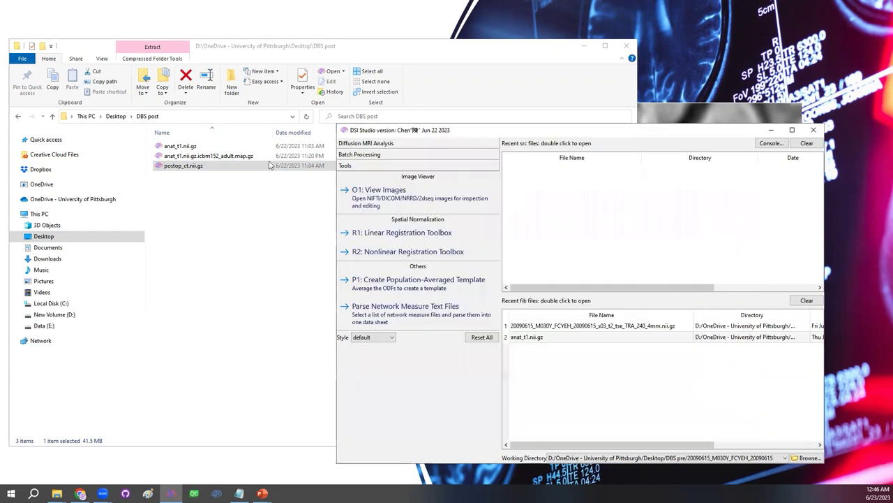
Step: From Step T3, open anat_t1.nii.gz in Desktop > DBS post, filtering to Image files
click(445, 143)
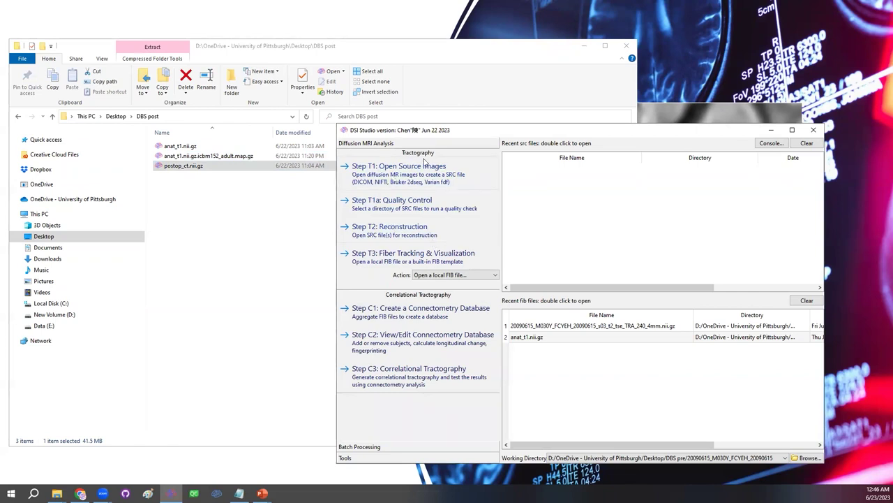
click(377, 257)
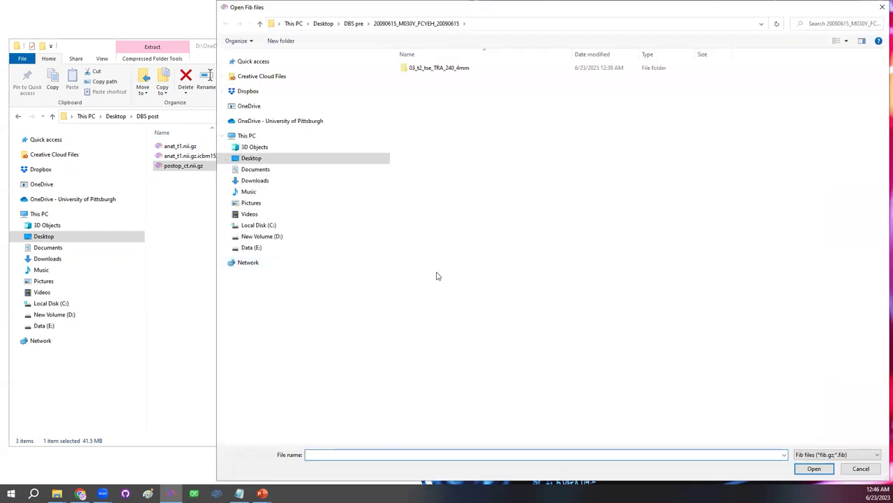
click(360, 23)
click(324, 23)
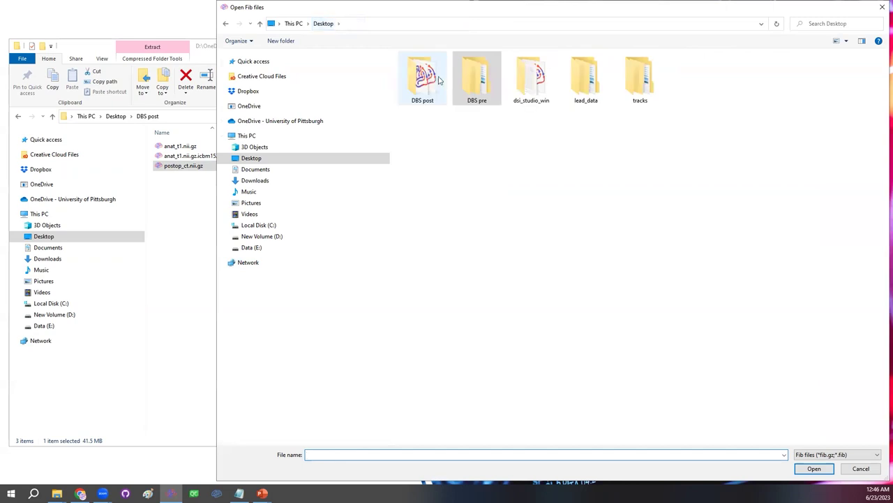
double_click(436, 83)
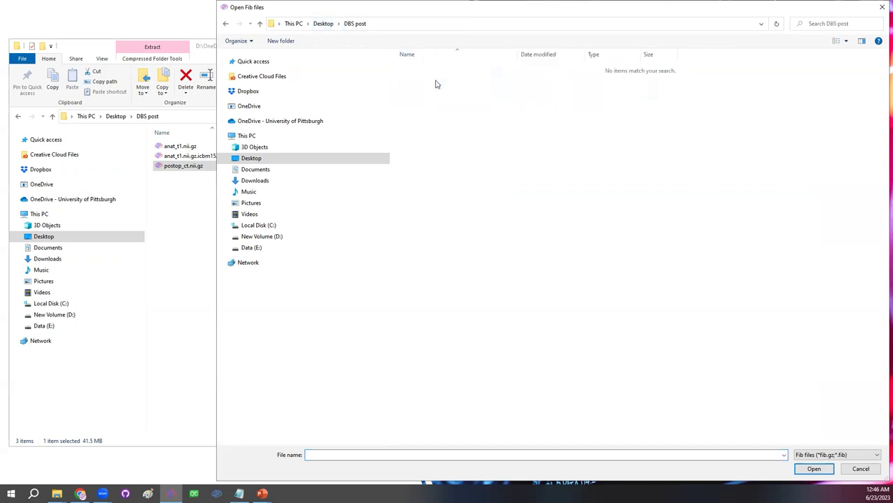
click(845, 456)
click(843, 472)
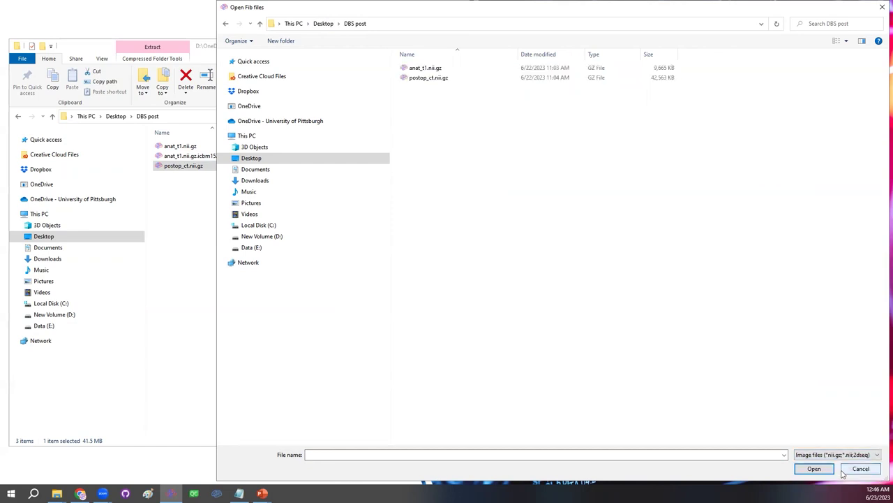
double_click(423, 68)
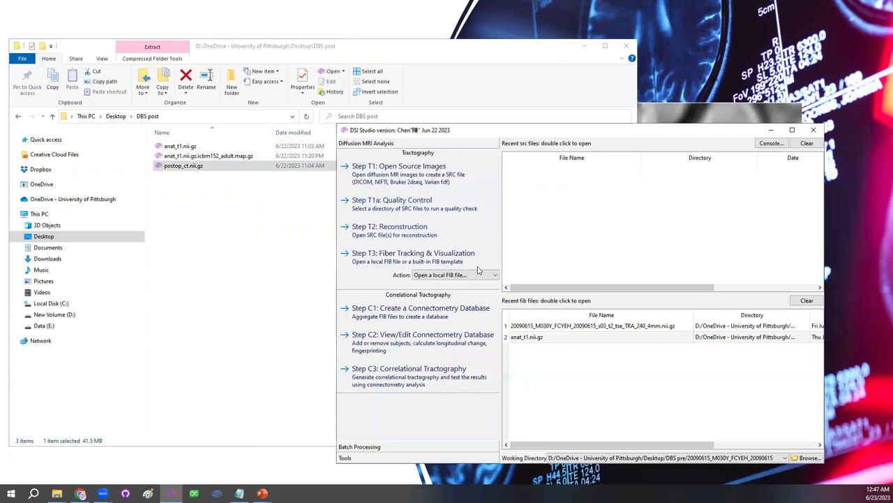
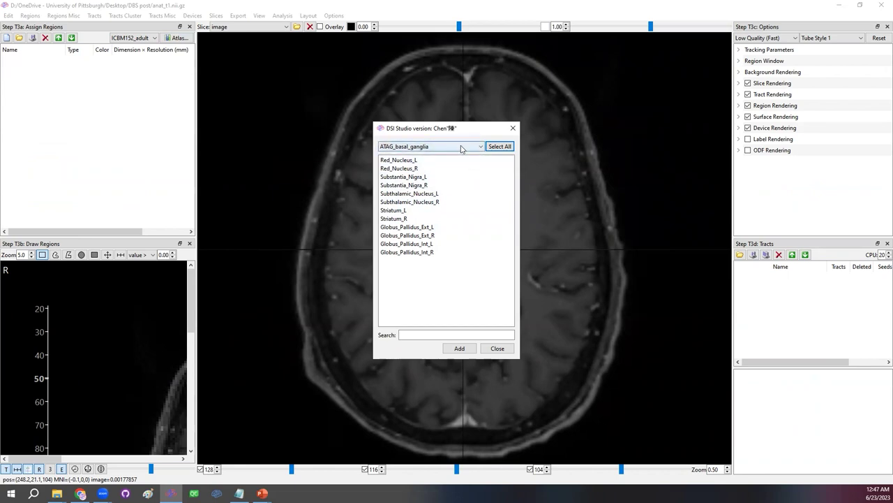
Step: Load all 23 BrainSeg atlas regions, through Hippocampus_Right, into the region list
click(461, 148)
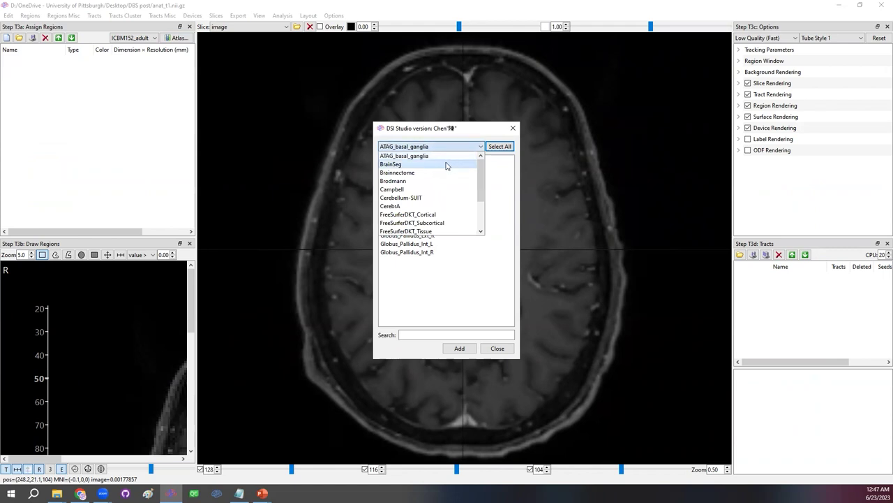
click(441, 165)
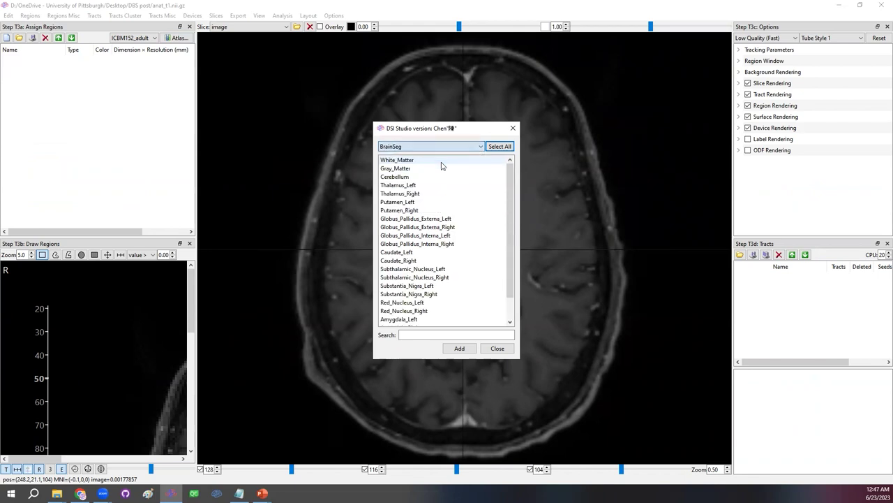
click(500, 146)
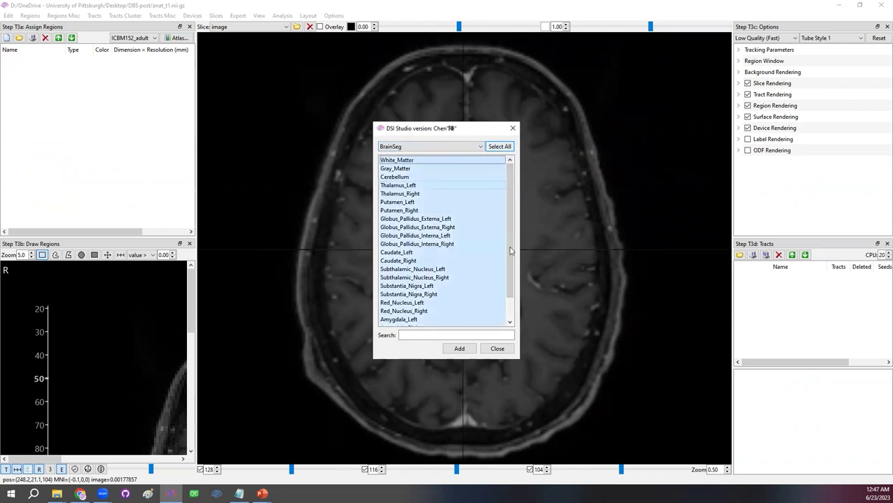
click(459, 349)
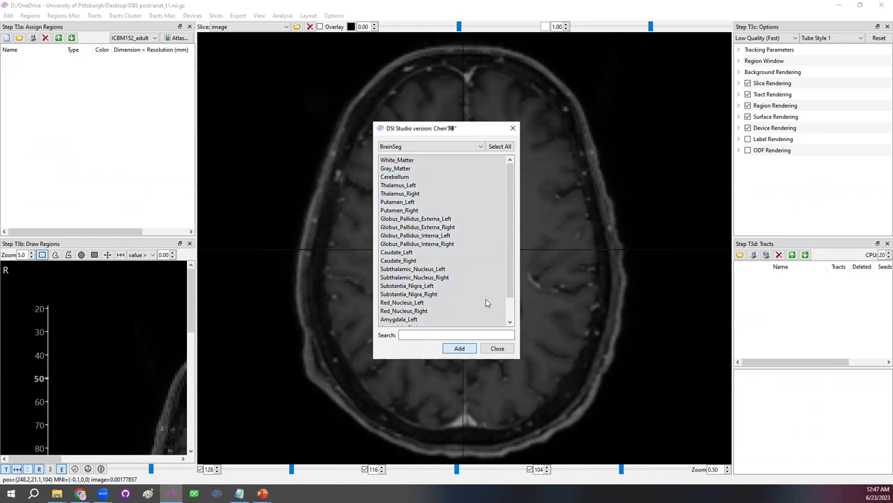
click(497, 349)
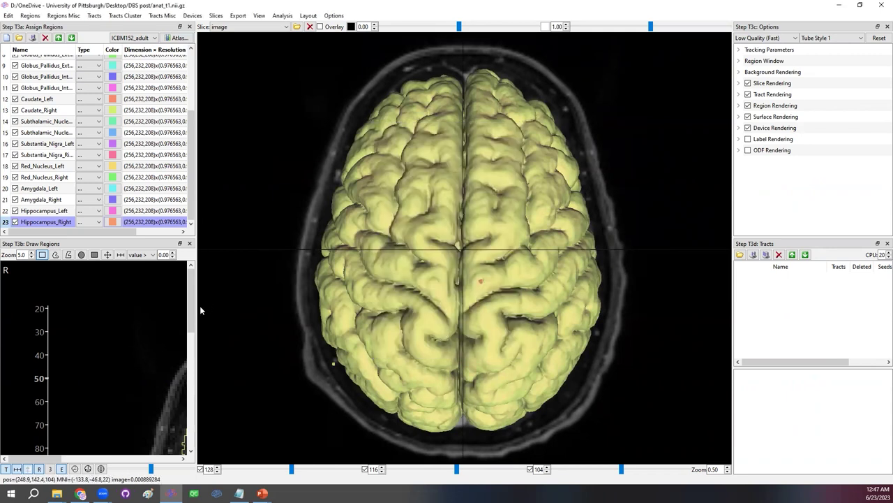
Step: Widen the region panels, zoom out, and move to a deeper axial slice showing the BrainSeg outlines
drag(195, 313, 340, 312)
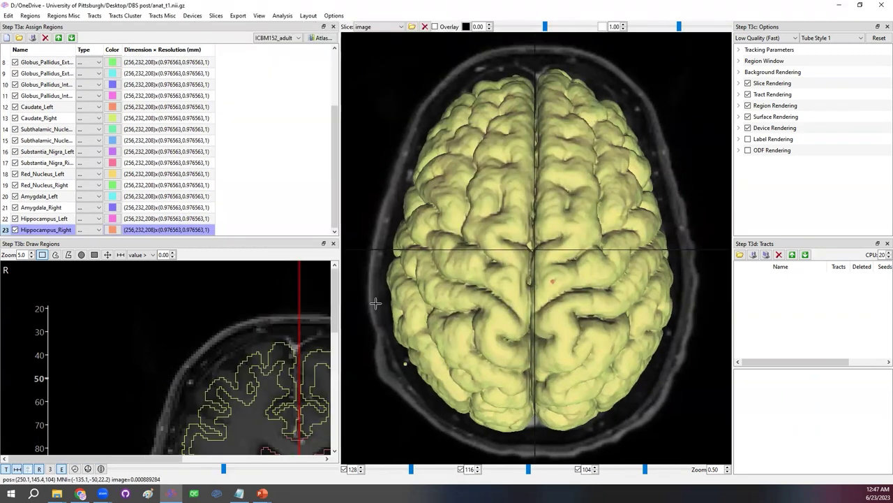
drag(385, 238, 384, 118)
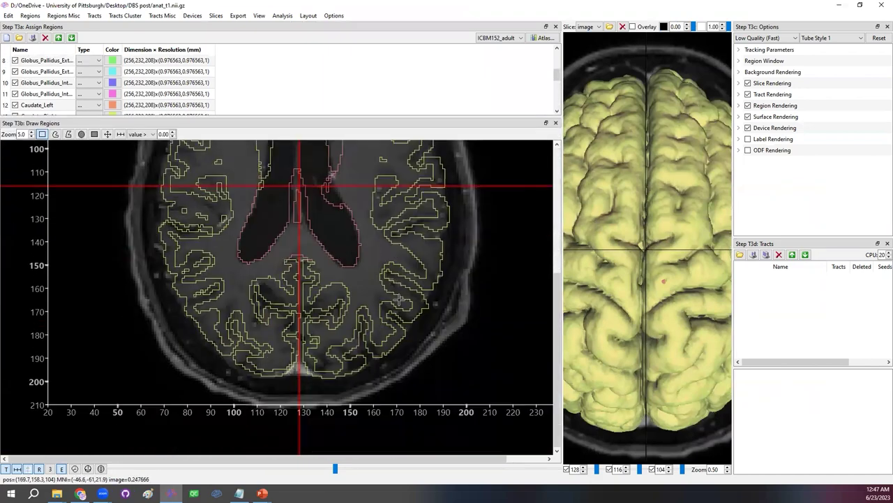
scroll(398, 299, down, 2)
mouse_move(341, 472)
mouse_down()
mouse_move(280, 474)
mouse_move(309, 472)
mouse_move(296, 473)
mouse_up()
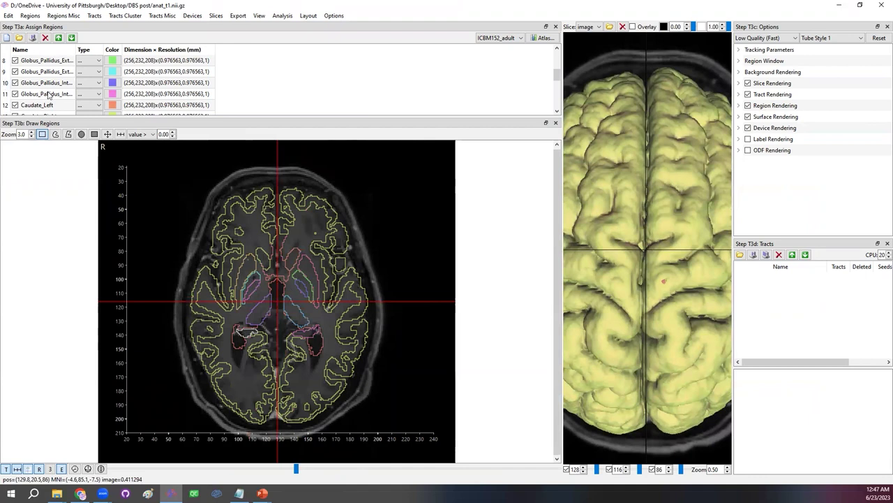
right_click(49, 96)
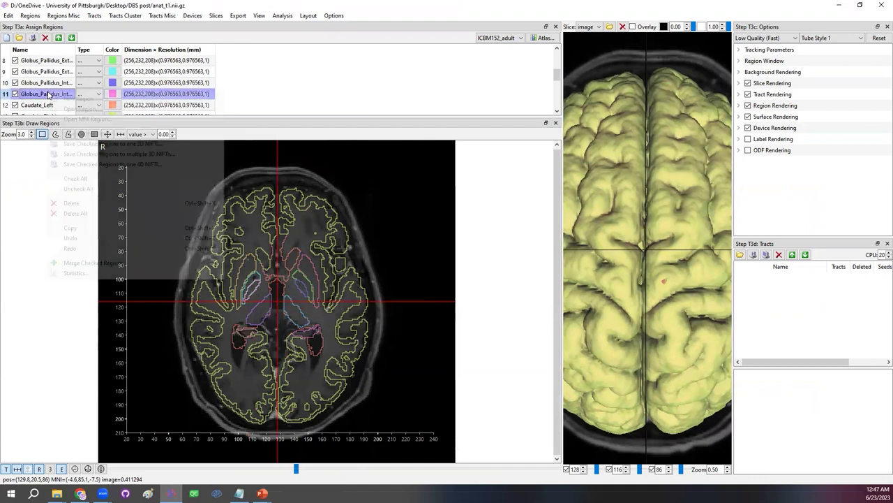
Step: Delete all regions and shrink the left docks so the 3-D view fills the window
click(78, 215)
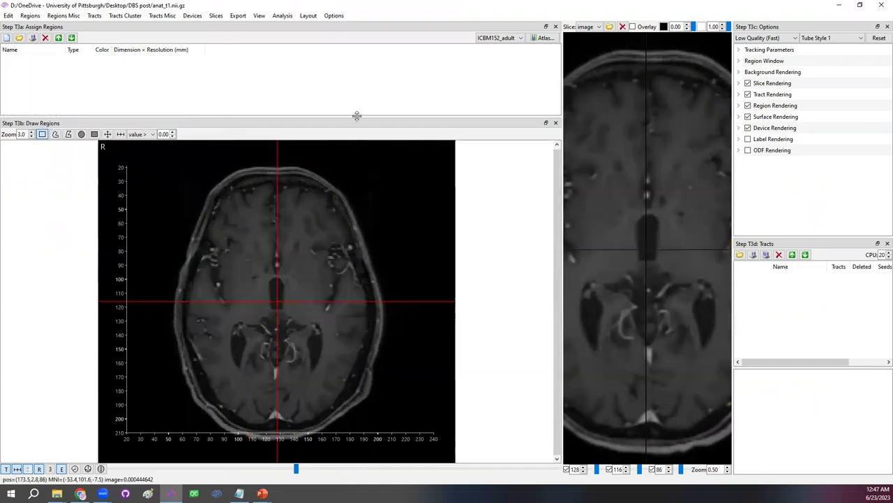
drag(328, 117, 327, 141)
drag(562, 114, 257, 153)
drag(429, 245, 529, 223)
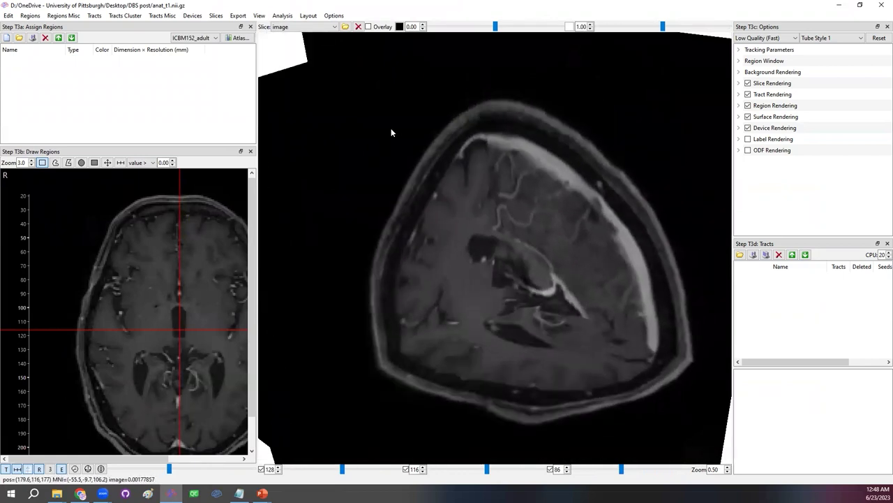
Step: Insert postop_ct.nii.gz as an additional slice image
click(216, 16)
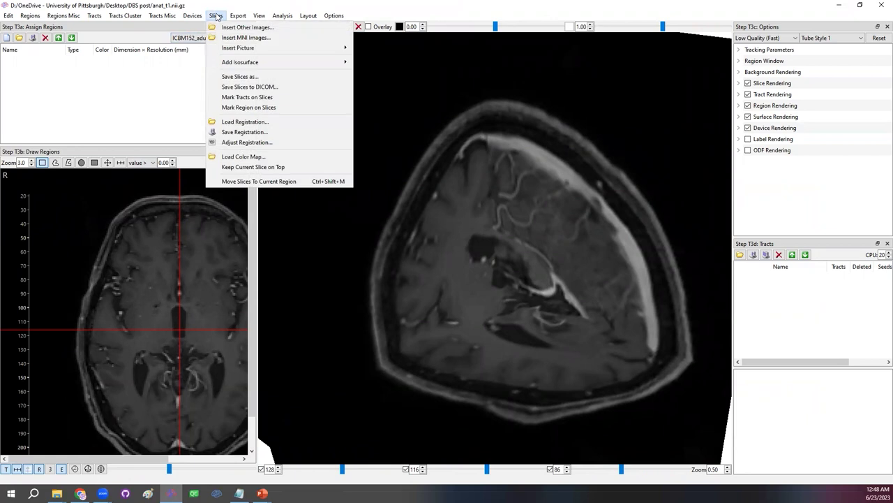
click(215, 5)
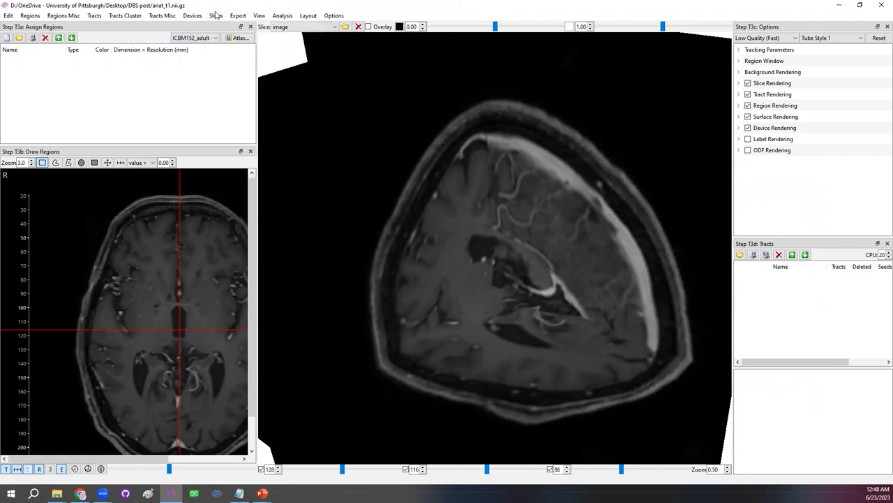
click(216, 17)
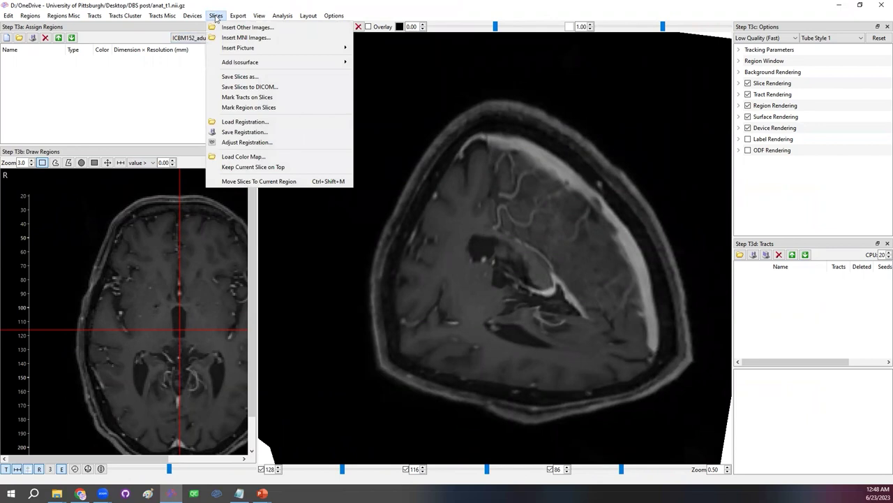
click(225, 28)
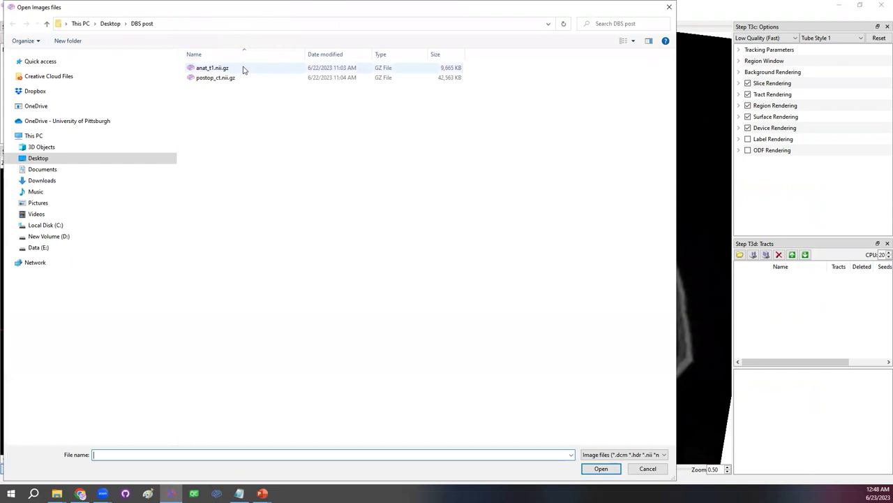
click(225, 79)
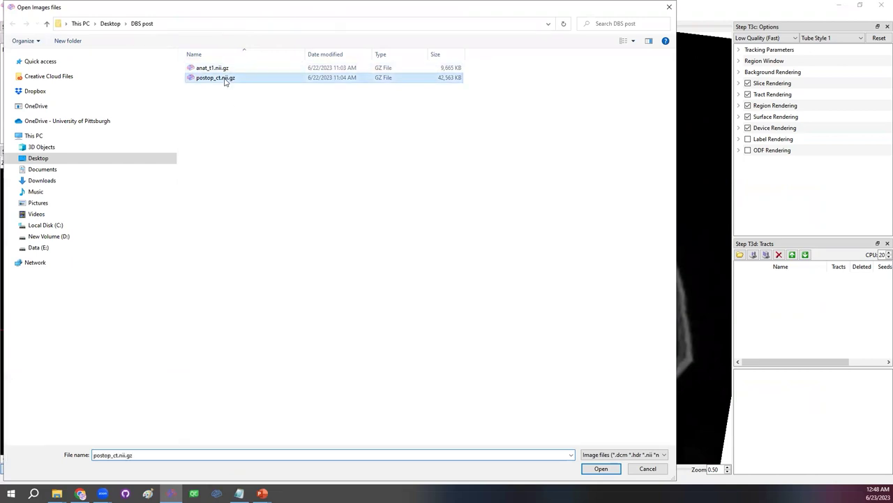
click(601, 469)
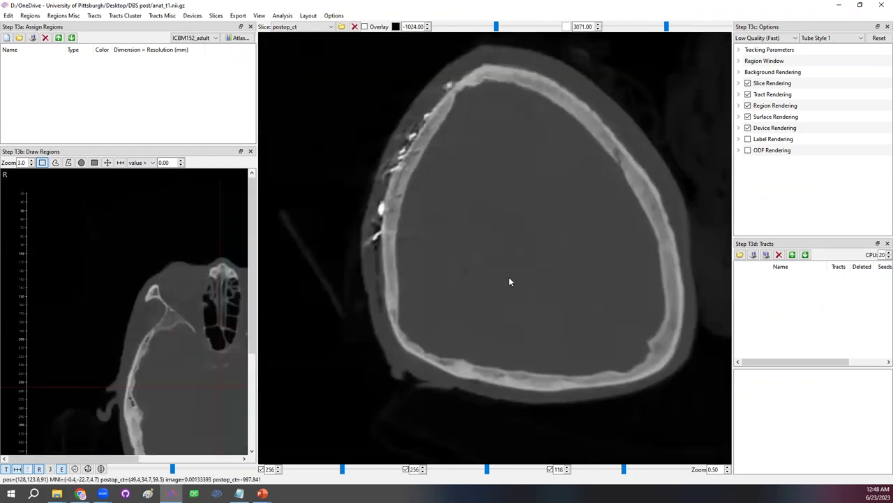
Step: Zoom out and orbit the CT skull volume toward a coronal view
scroll(509, 282, down, 2)
drag(508, 281, 487, 255)
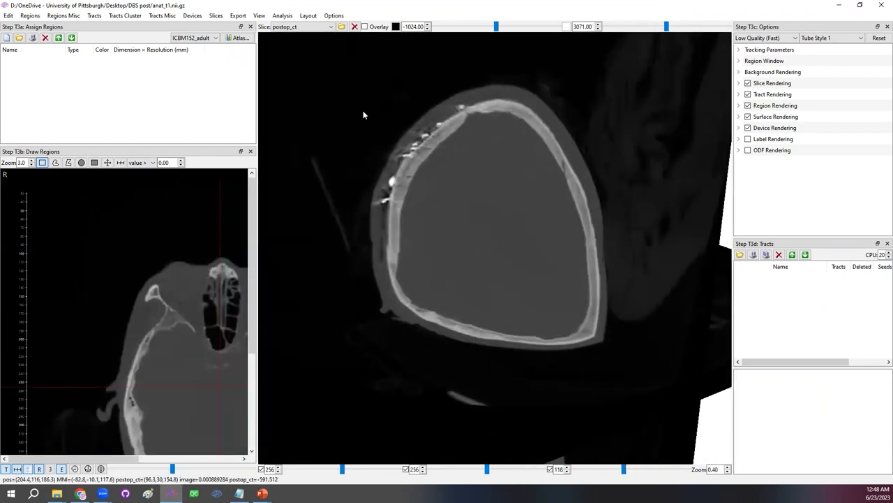
click(205, 15)
mouse_move(213, 15)
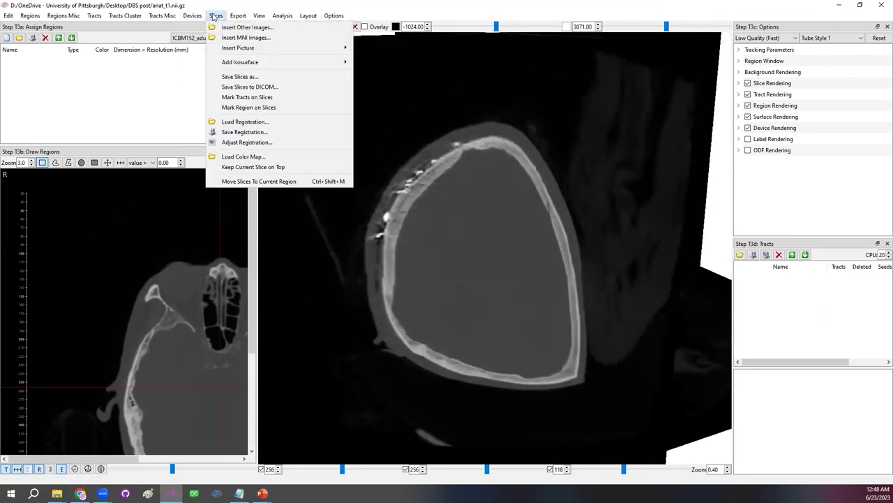
click(565, 208)
drag(566, 208, 470, 275)
drag(525, 231, 509, 222)
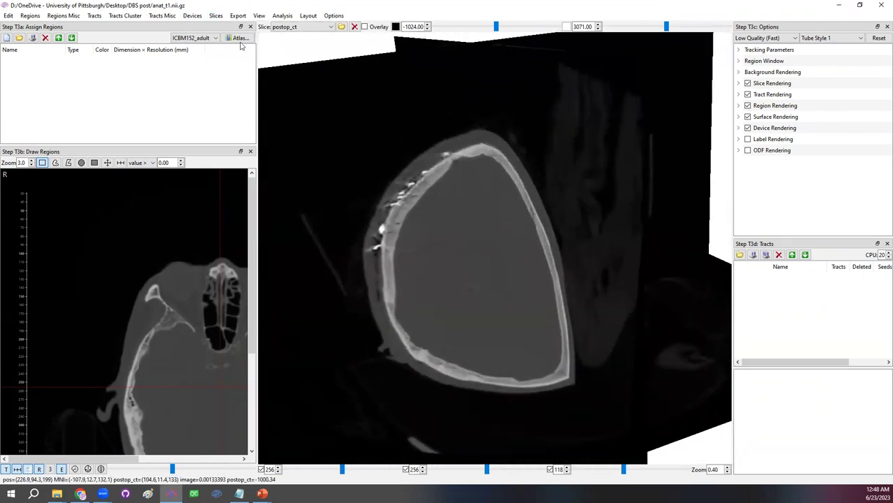
click(216, 15)
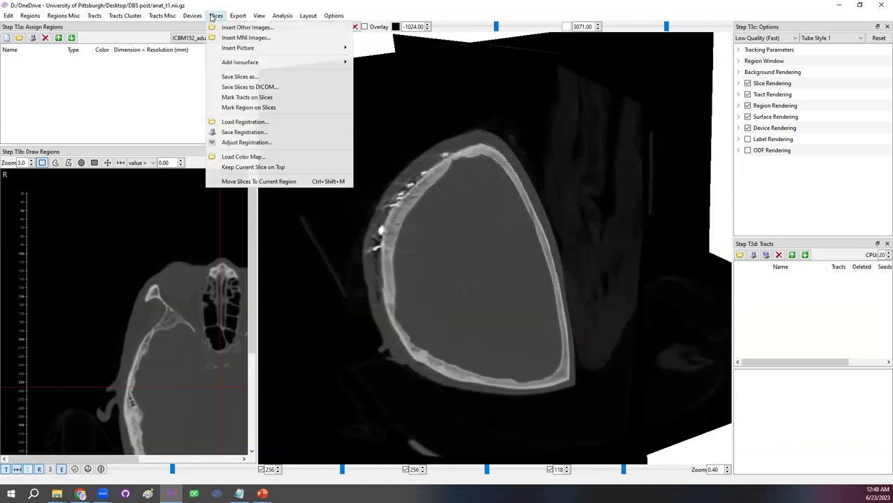
Step: Inspect CT–T1 overlap with the overlap and contrast sliders, then accept the registration
click(240, 143)
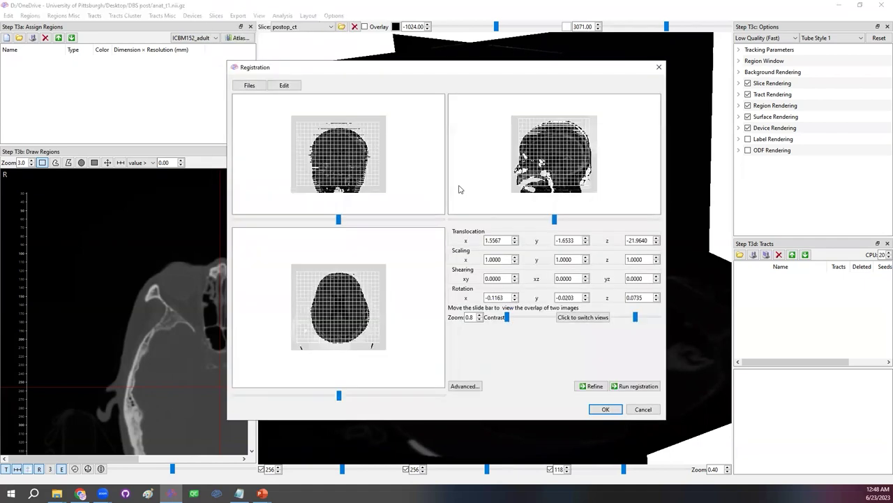
drag(636, 317, 664, 320)
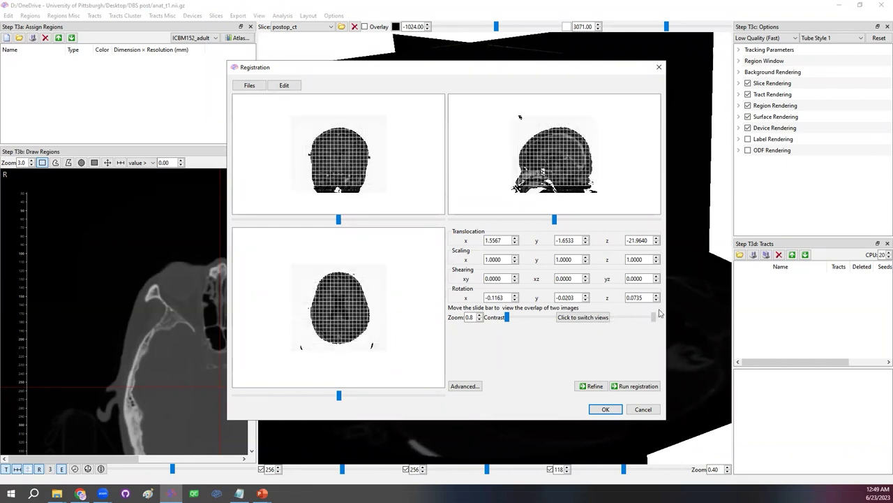
drag(507, 317, 539, 318)
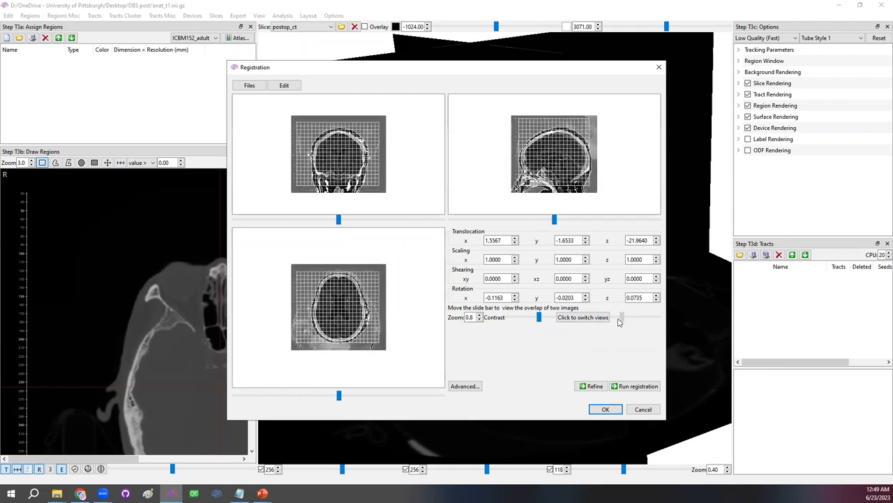
click(606, 409)
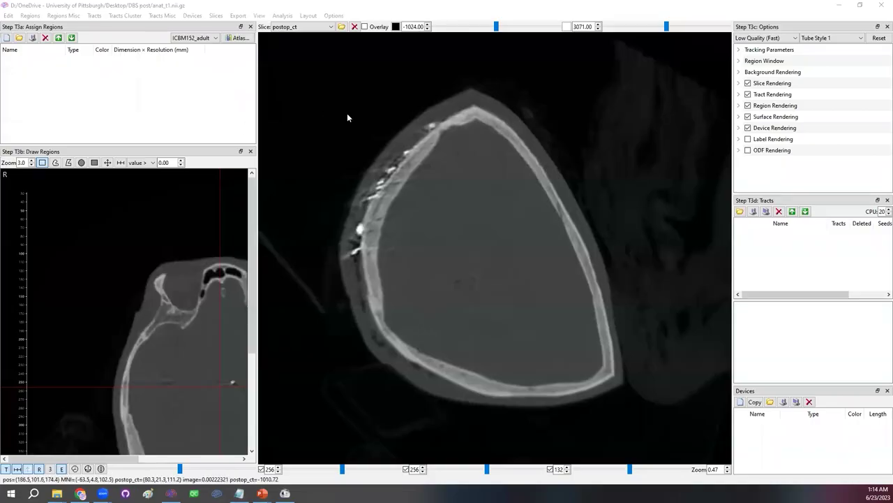
click(320, 5)
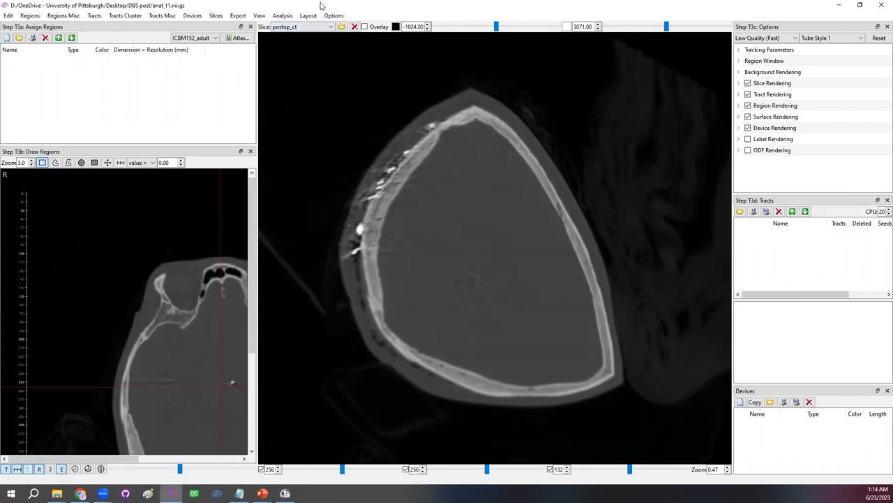
Step: Add a device and make Device3 a DBS Lead: Medtronic 3389
click(193, 16)
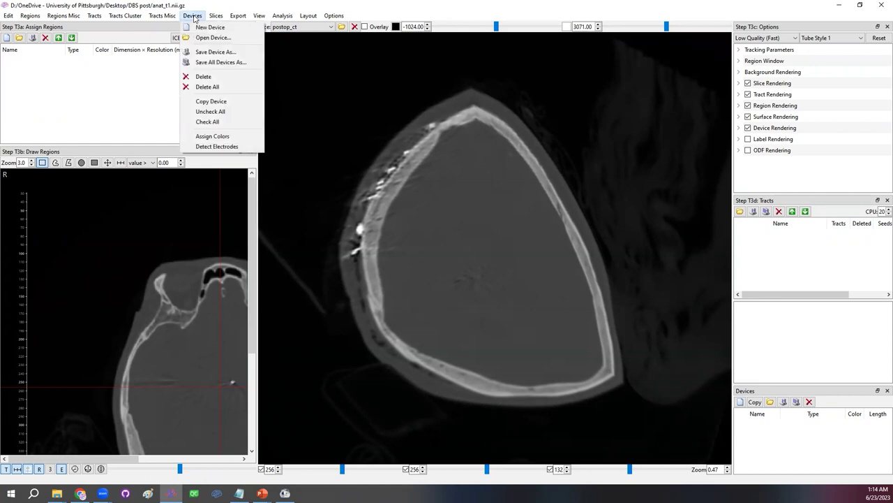
click(196, 28)
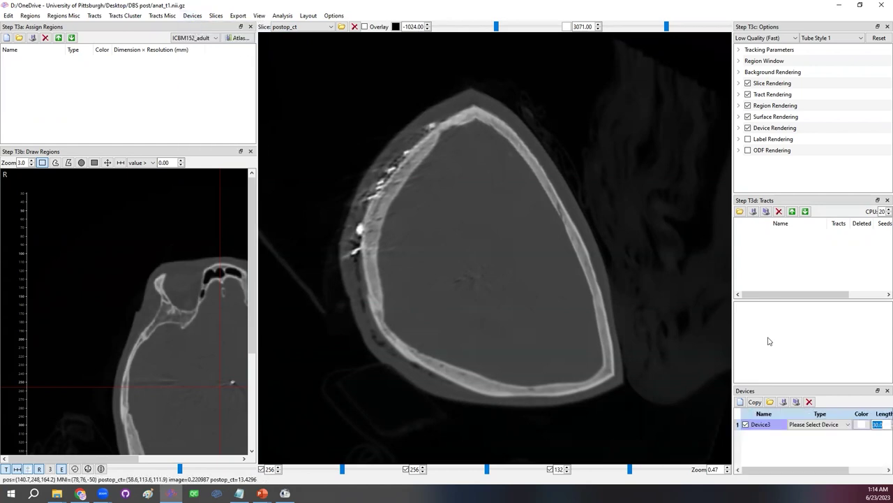
click(827, 425)
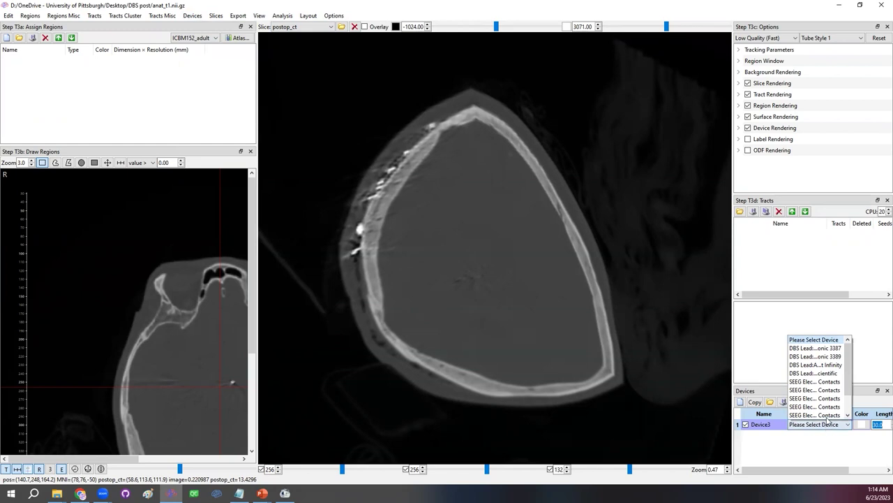
click(820, 356)
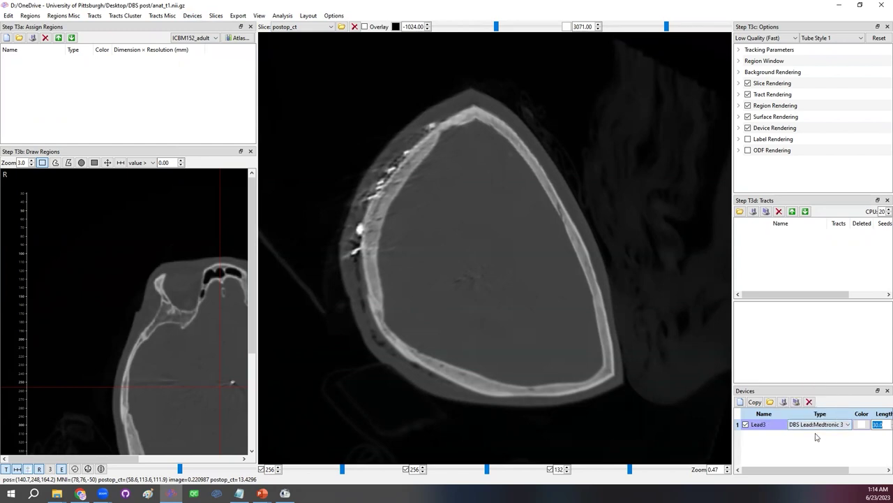
Step: Add a second Medtronic 3389 lead and hide the axial and one vertical CT slice
click(192, 15)
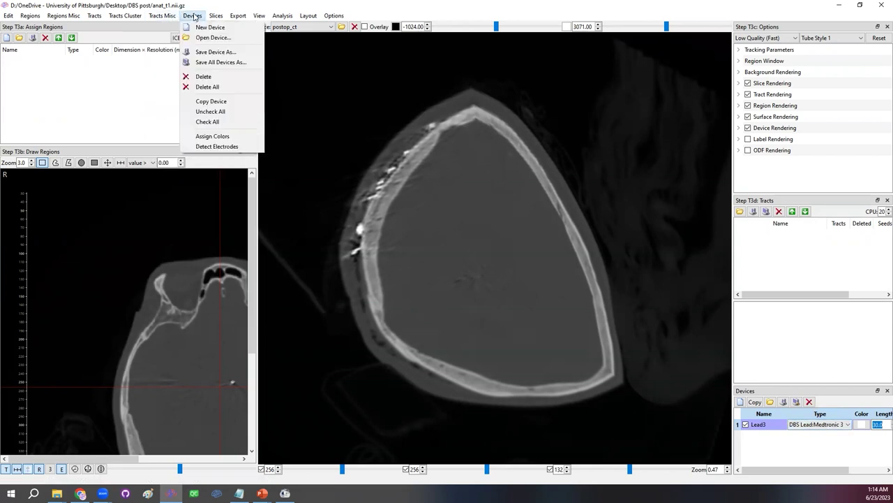
click(190, 27)
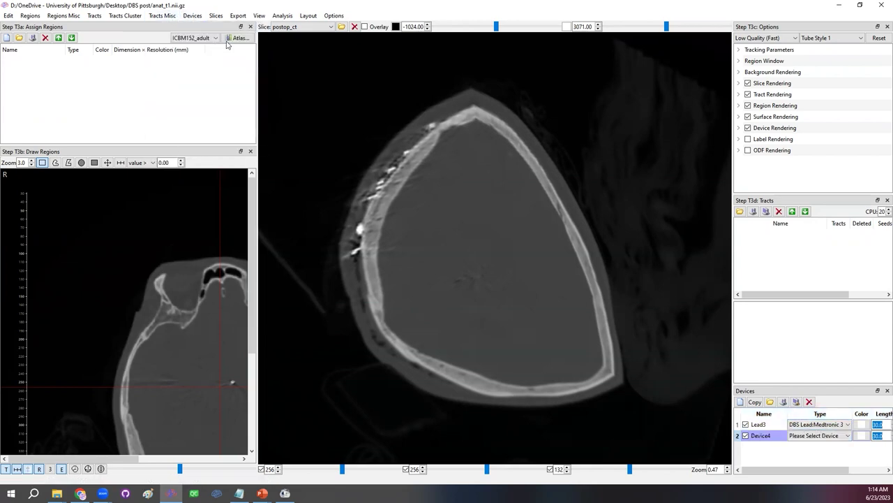
click(836, 436)
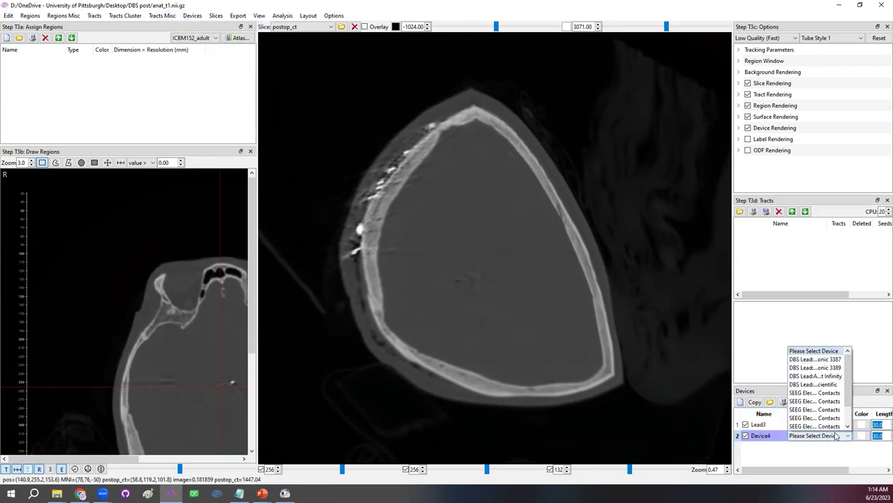
click(822, 368)
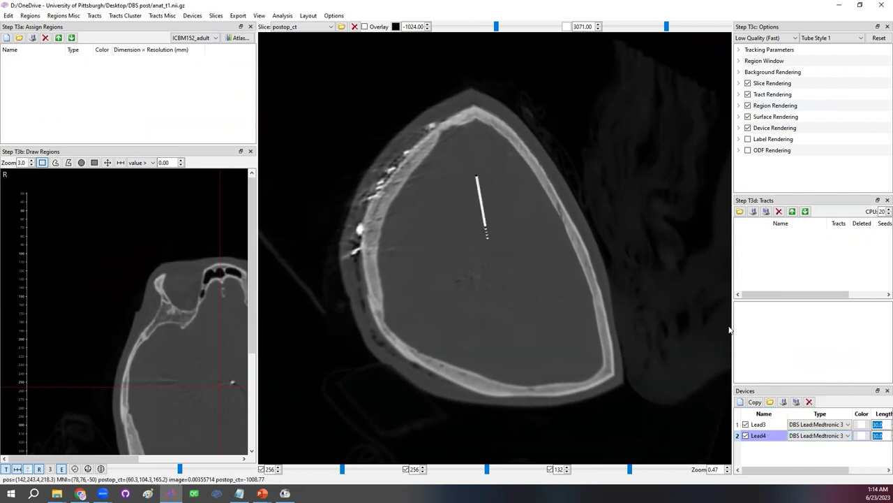
click(550, 469)
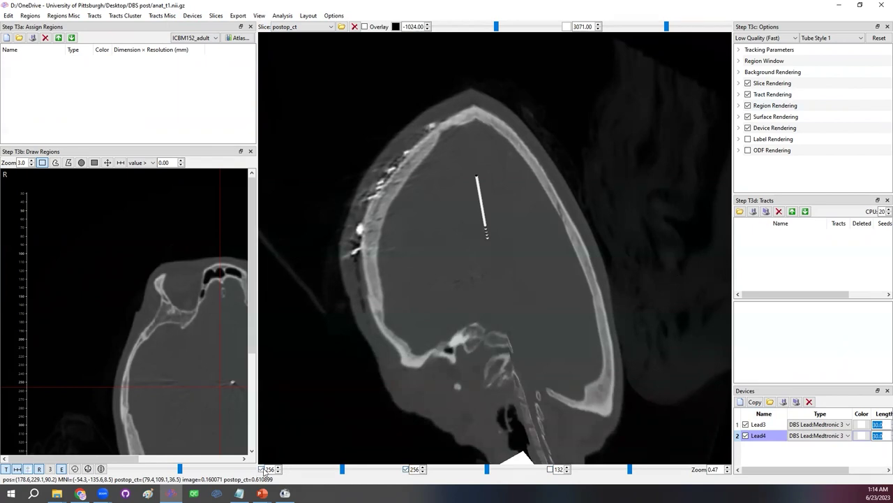
click(261, 469)
Step: Hide the last vertical CT slice, restore the axial one, and view it from a frontal oblique angle
click(406, 469)
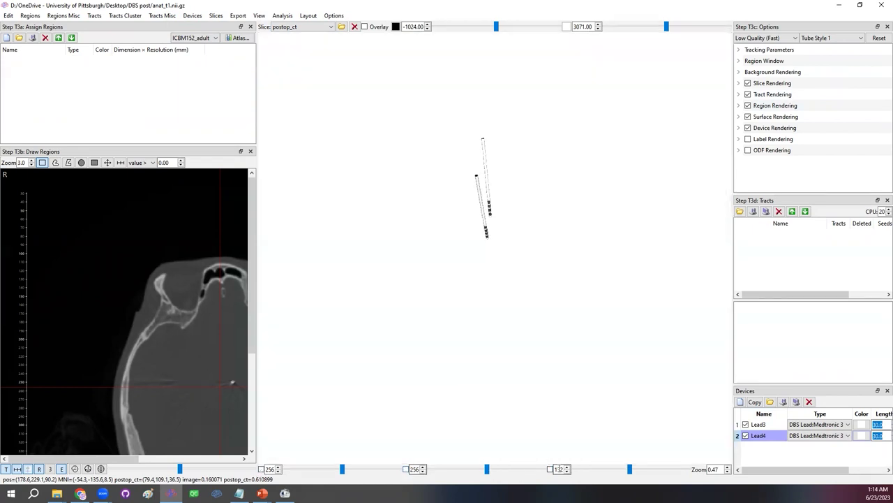
click(550, 469)
drag(449, 319, 470, 214)
scroll(483, 322, up, 2)
scroll(471, 215, up, 2)
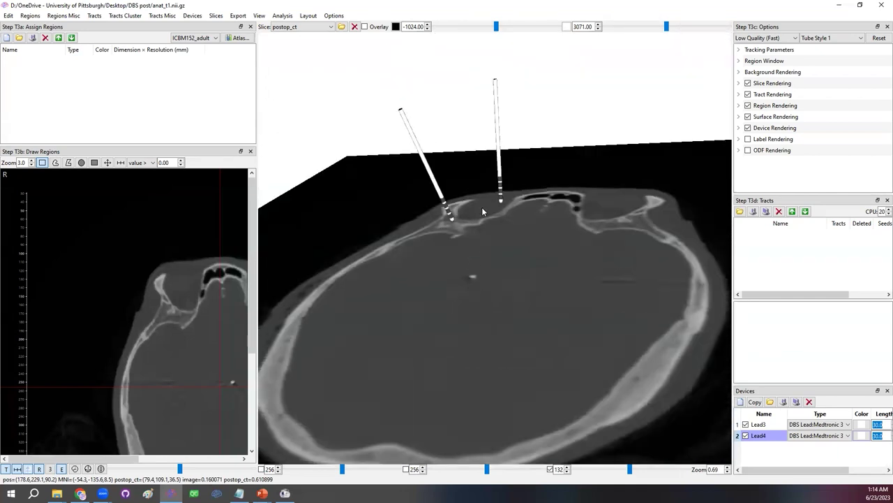
drag(565, 228, 593, 224)
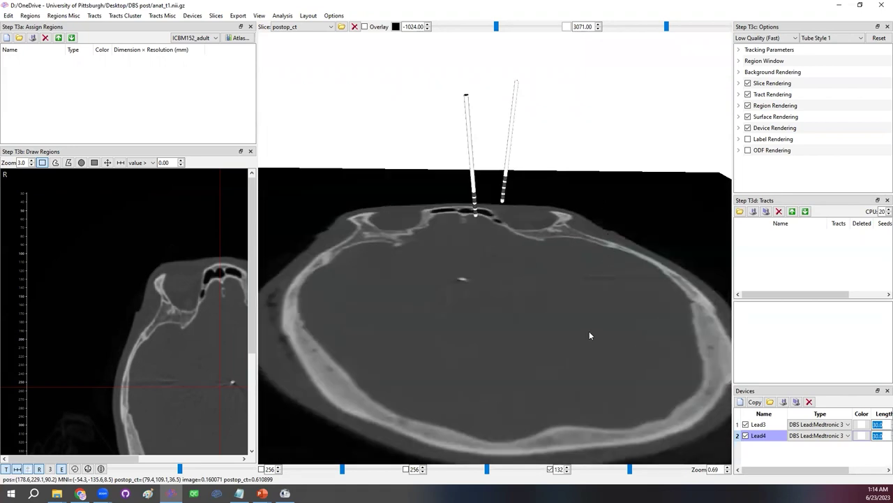
Step: Raise the axial slice to the lead contacts and zoom in close on both leads
drag(631, 472, 630, 471)
key(e)
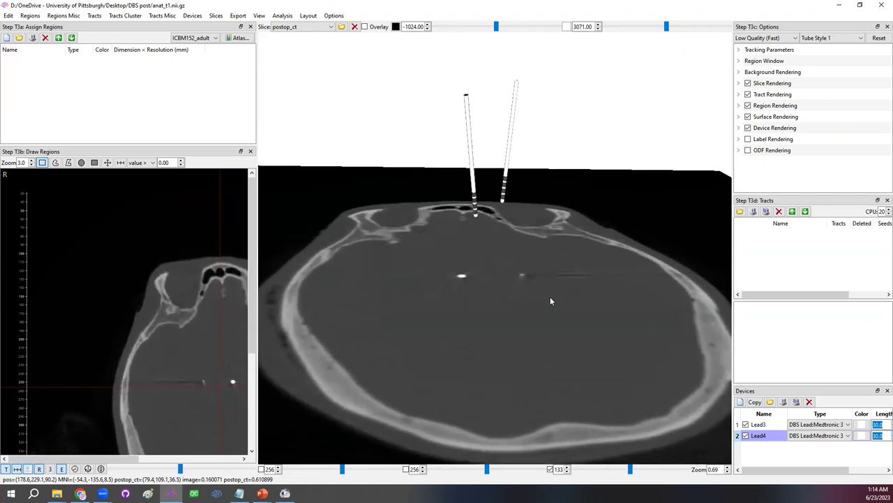
key(d)
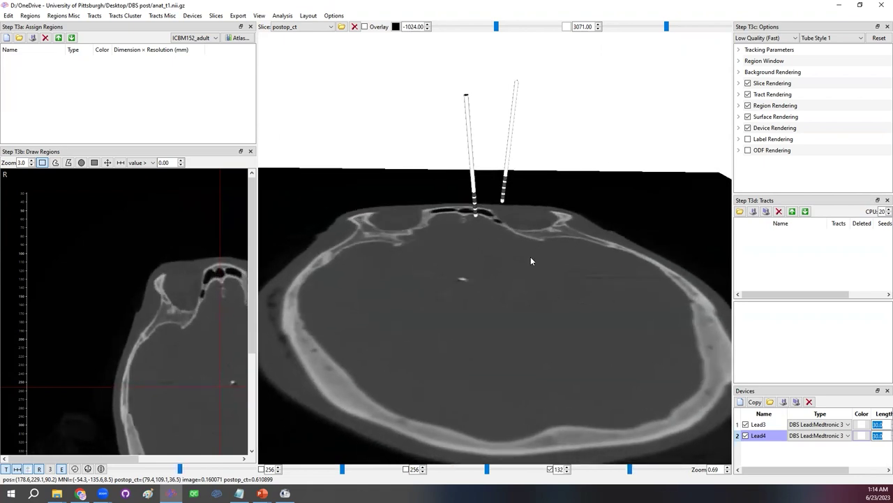
scroll(513, 248, up, 5)
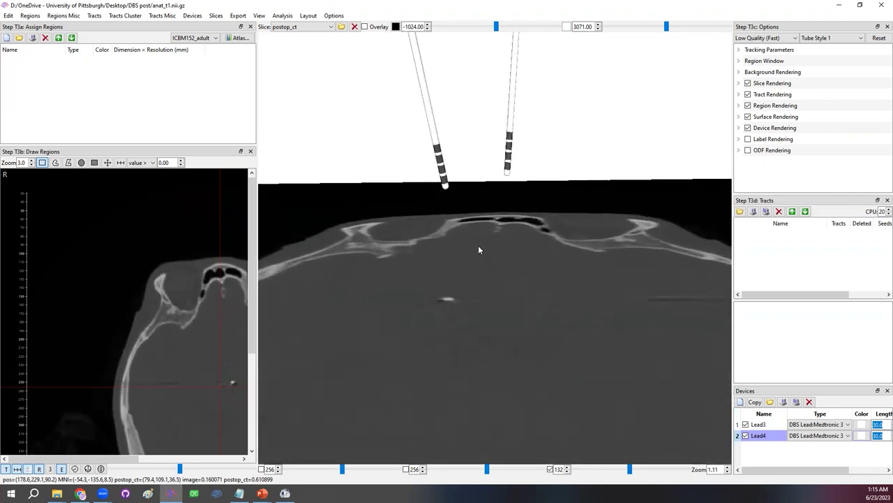
scroll(478, 250, up, 2)
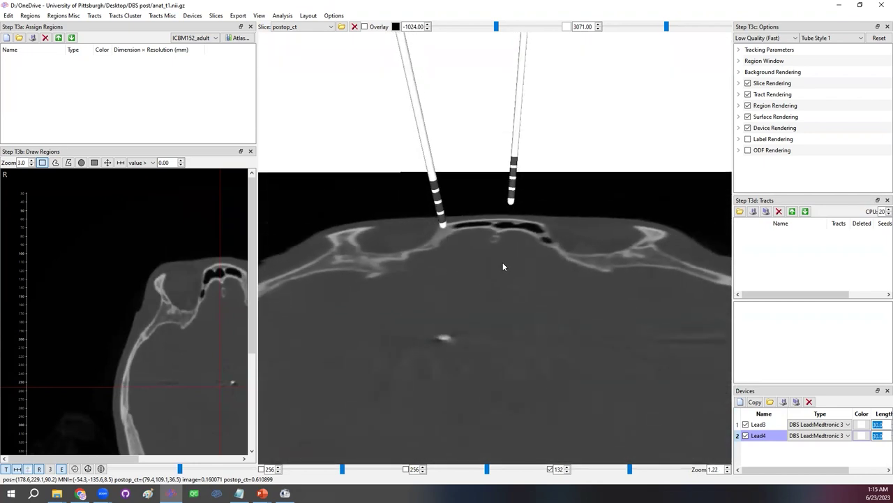
drag(504, 266, 505, 261)
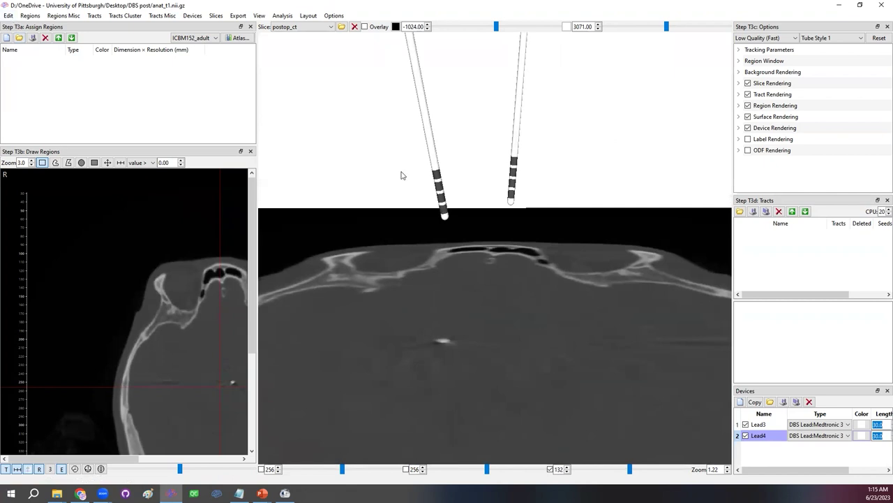
click(9, 15)
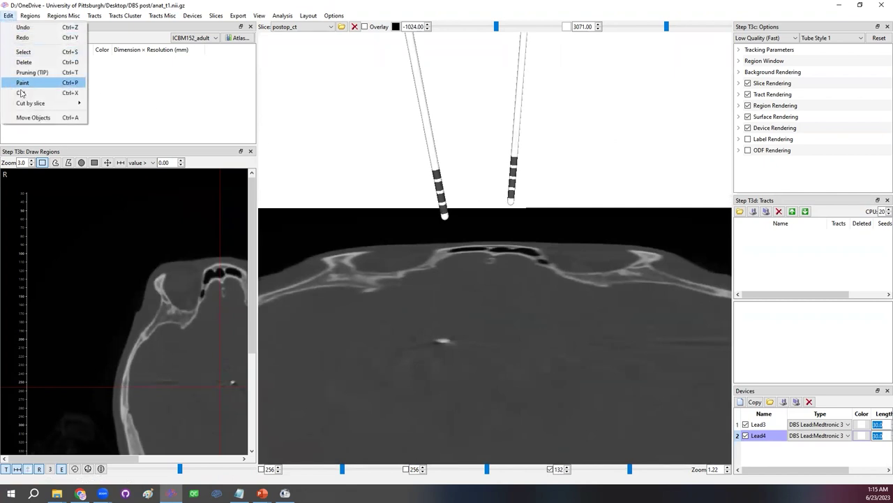
Step: Using Move Objects, drag the left lead down onto its CT electrode artifact
click(60, 120)
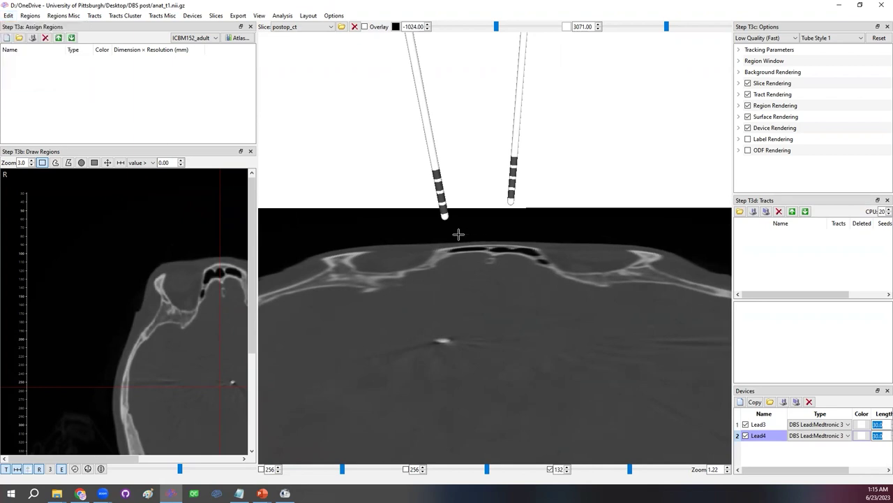
drag(443, 215, 442, 331)
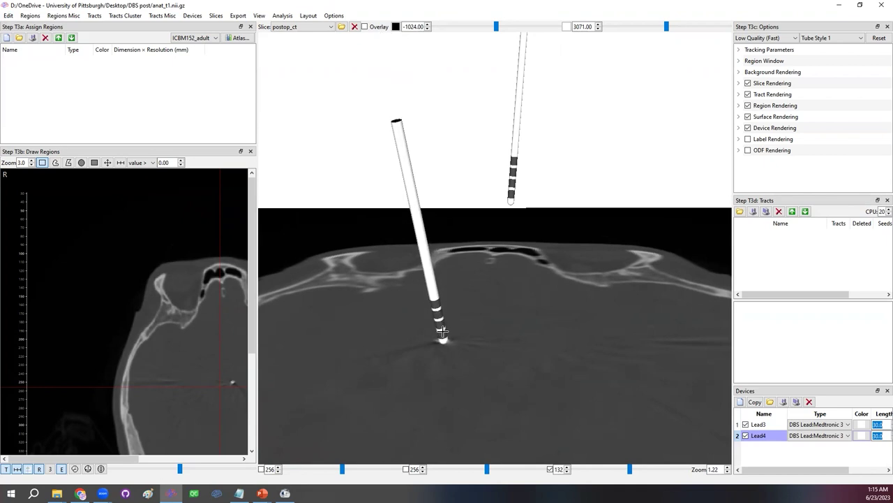
drag(482, 359, 444, 258)
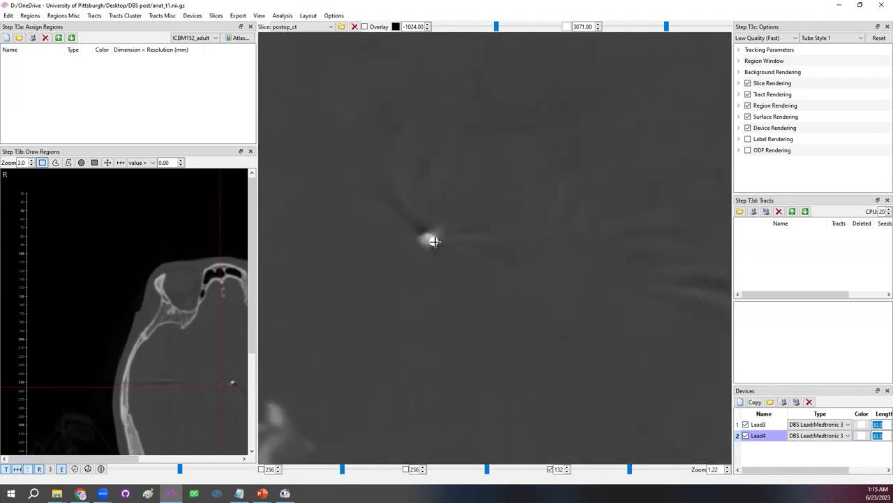
drag(506, 240, 517, 329)
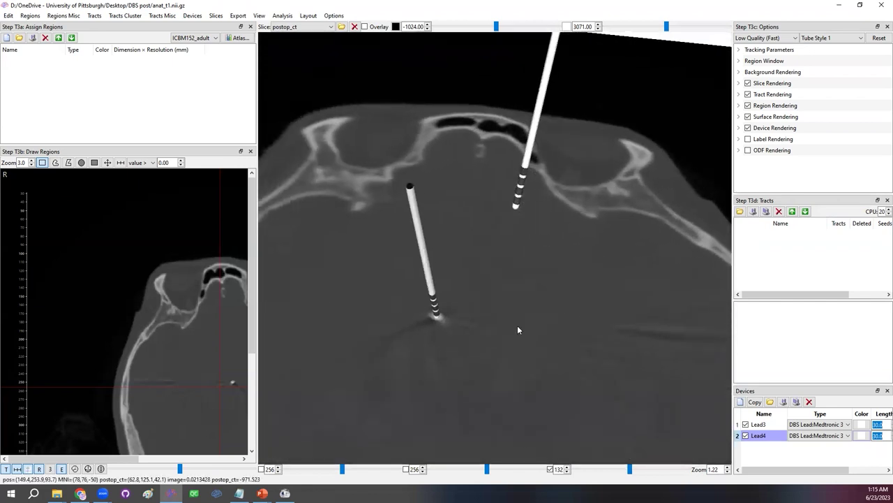
Step: Step the axial slice between levels 132 and 134 to check the lead tips against the artifacts
key(d)
key(d)
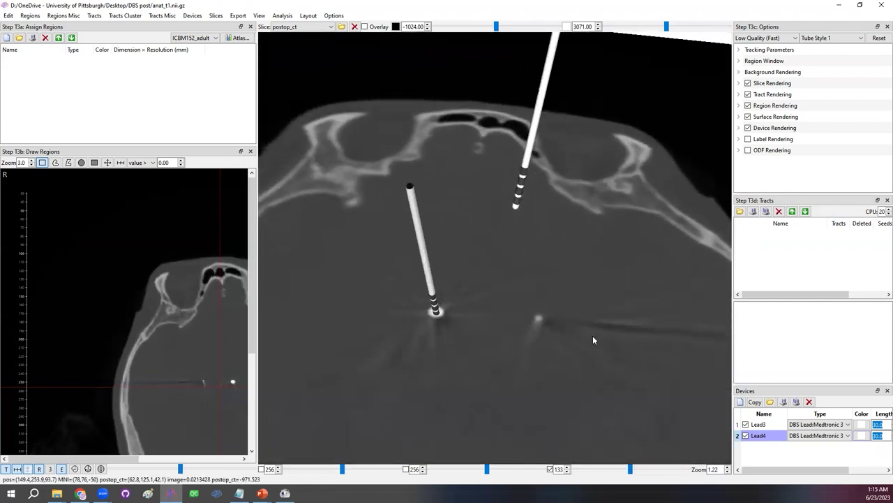
key(e)
key(e)
key(e)
drag(581, 331, 561, 337)
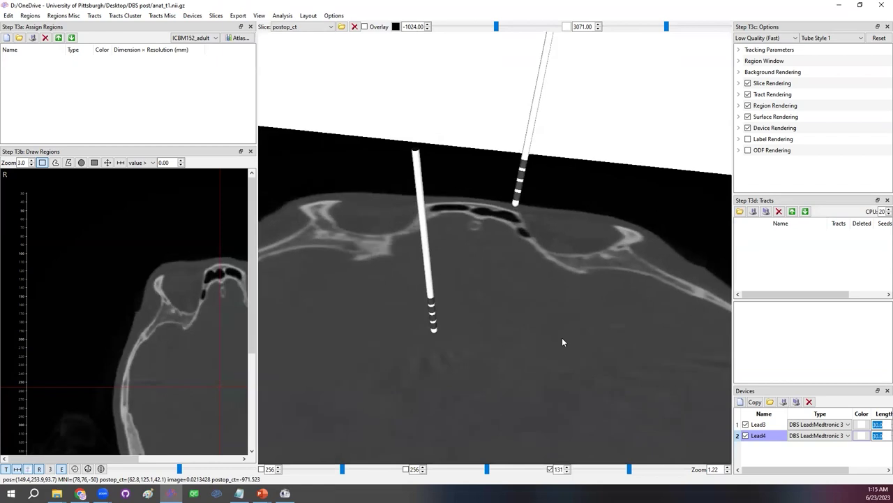
key(d)
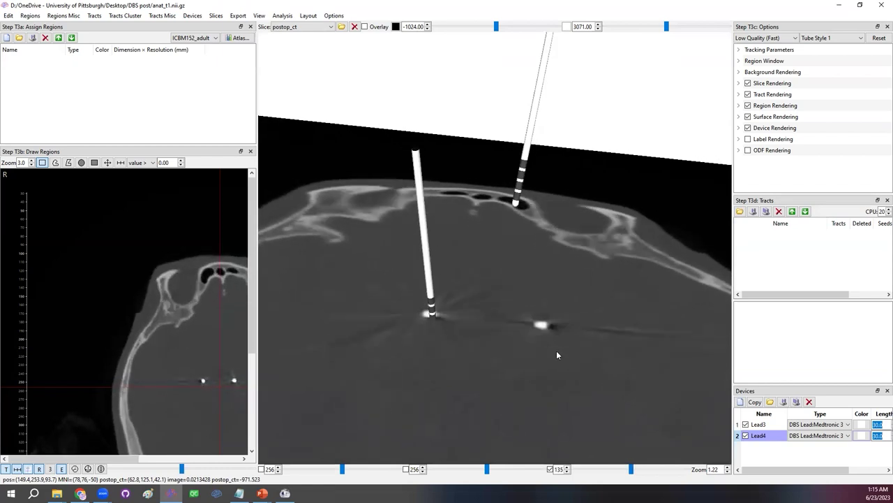
key(d)
key(e)
key(e)
key(d)
key(d)
key(e)
key(e)
key(d)
key(e)
key(e)
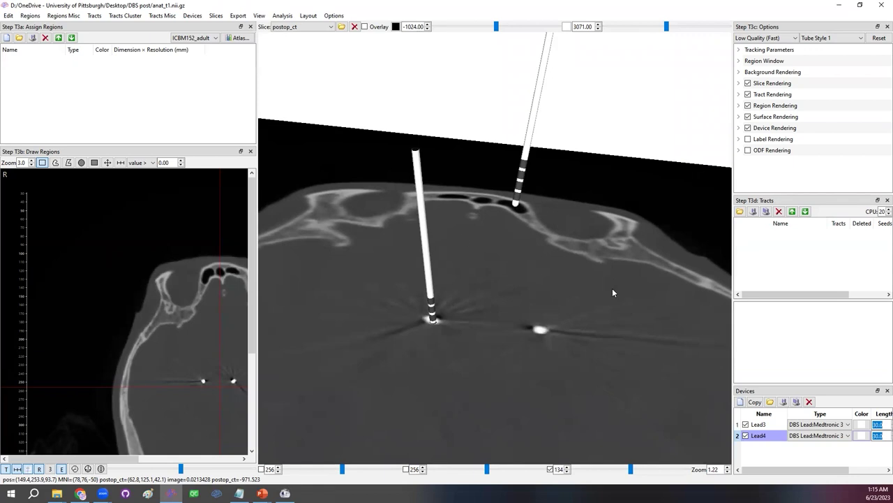
key(d)
key(e)
key(d)
key(d)
key(e)
key(d)
key(e)
key(e)
key(d)
key(e)
Step: Move the right lead down onto its bright electrode artifact in the CT slice
drag(514, 208, 494, 342)
drag(569, 352, 571, 323)
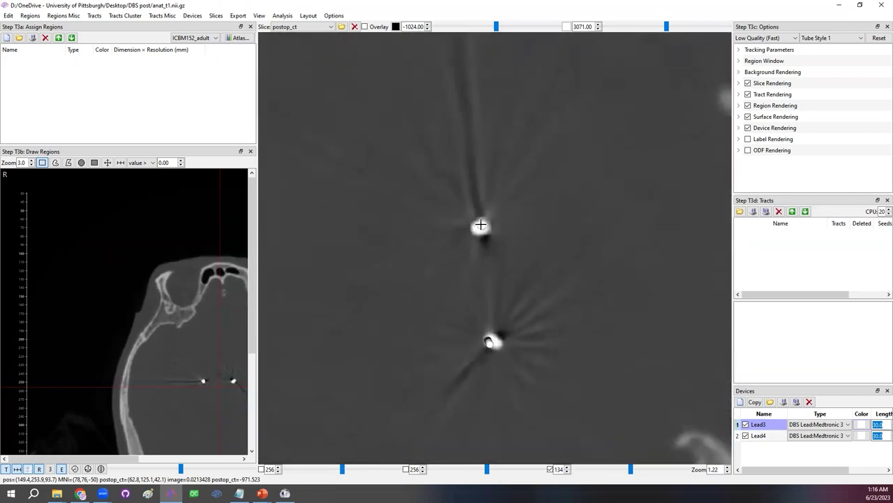
drag(479, 226, 636, 309)
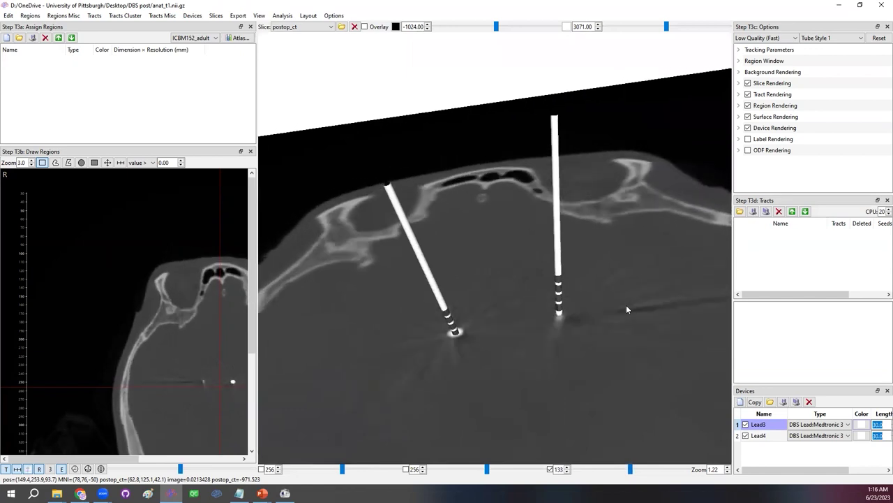
Step: Step the axial CT slice from 132 up to 160, tilting the scene to see the lead shafts
key(d)
key(d)
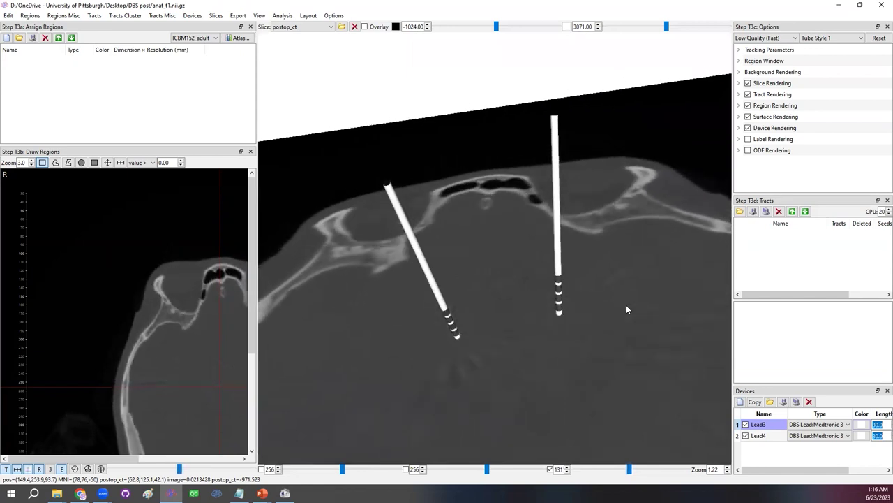
key(e)
key(e)
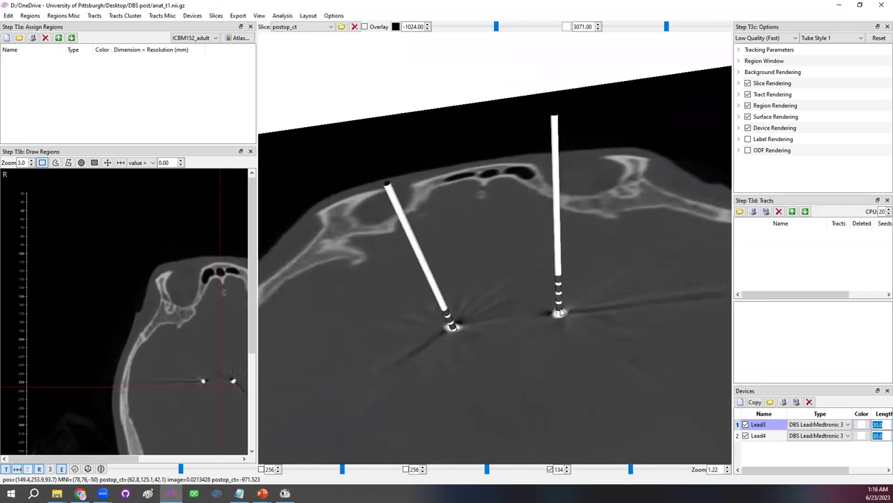
key(e)
key(e)
key(e)
key(e)
key(e)
key(e)
key(e)
key(e)
key(e)
key(e)
key(e)
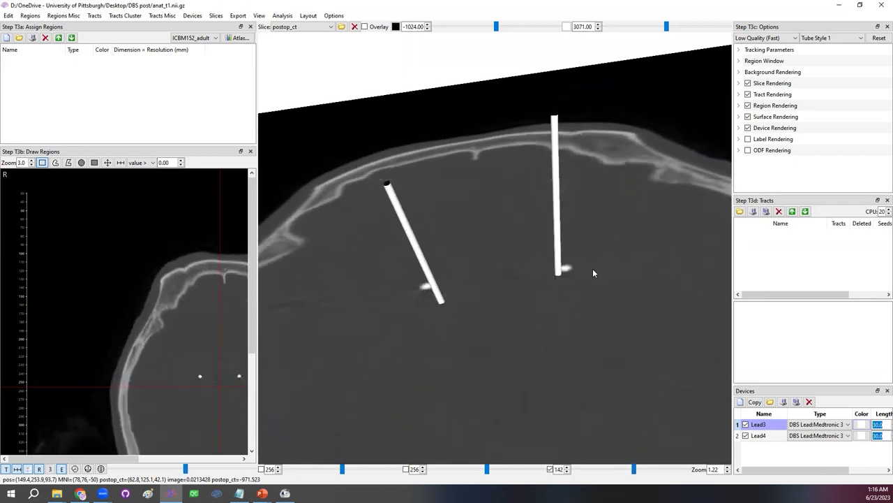
key(e)
key(e)
key(e)
key(e)
key(e)
key(e)
key(e)
key(e)
key(e)
key(e)
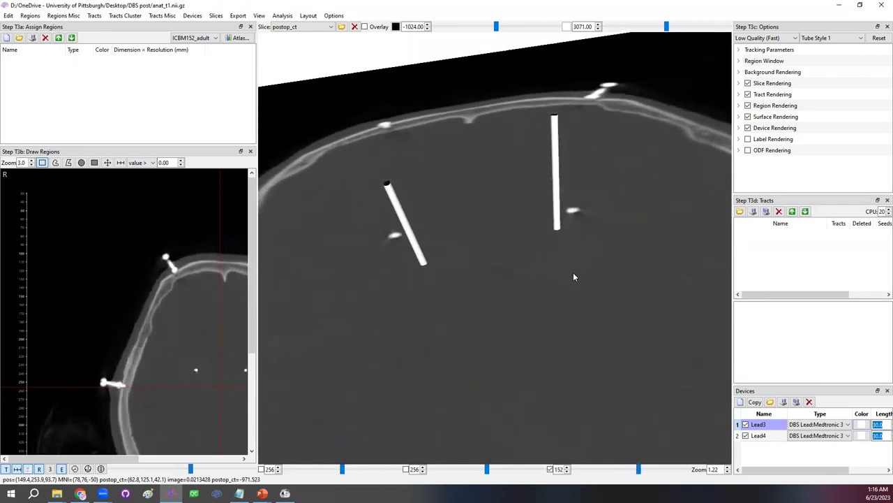
key(e)
drag(559, 254, 541, 187)
key(e)
key(e)
key(e)
key(e)
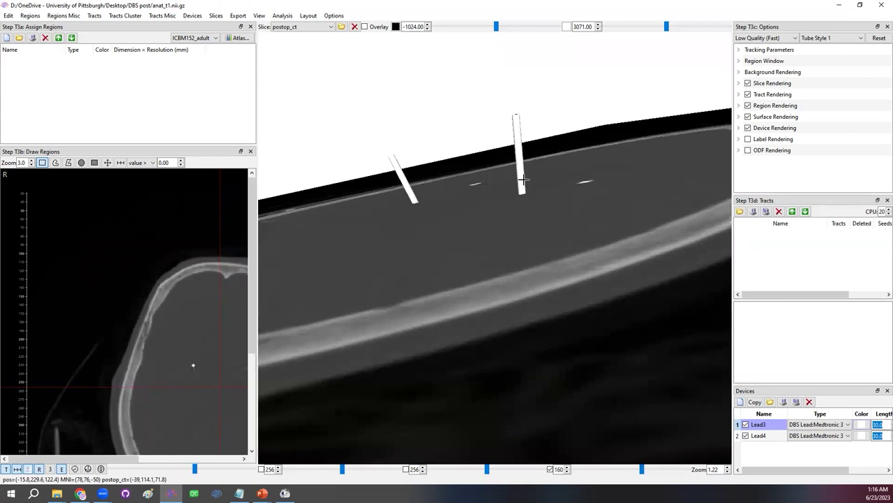
Step: Shift Lead3 and re-tilt the left lead to follow its CT artefact
drag(521, 182, 560, 176)
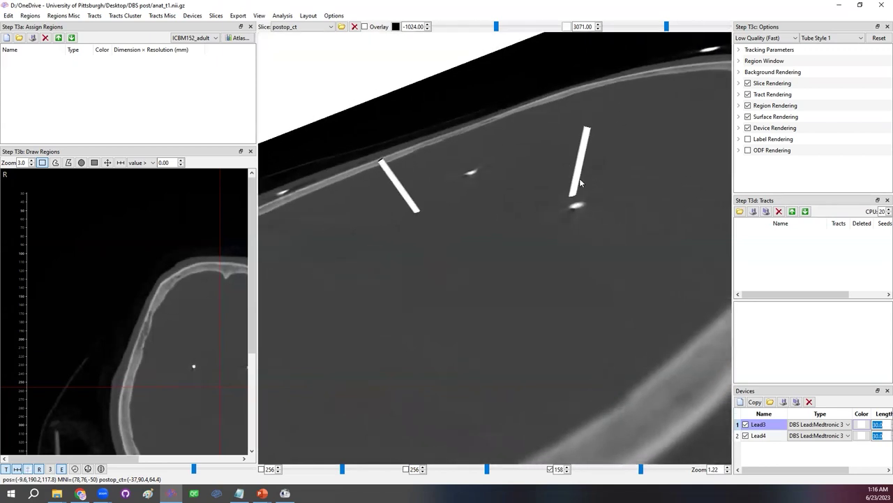
drag(606, 193, 547, 192)
drag(487, 204, 458, 203)
drag(519, 211, 428, 211)
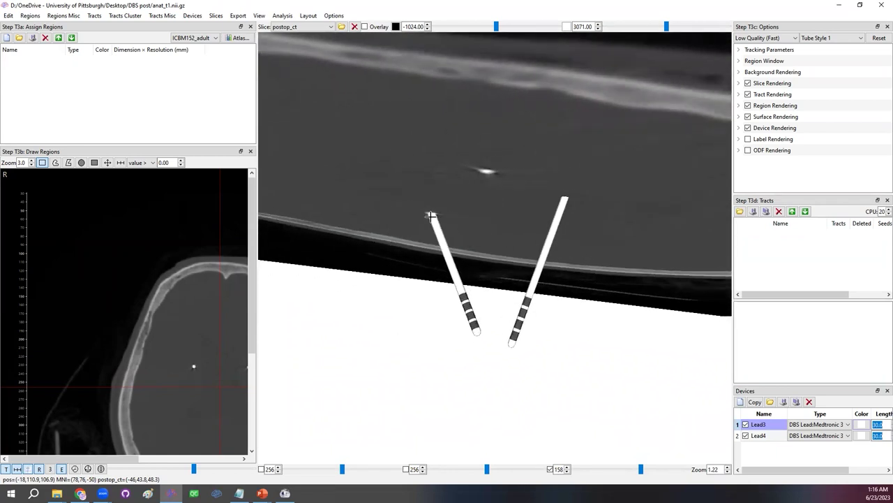
drag(608, 207, 584, 218)
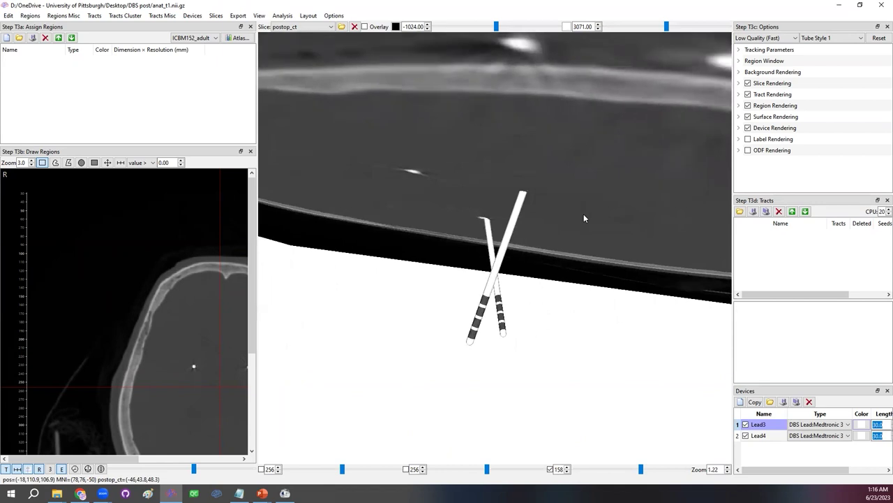
Step: Re-tilt Lead4 up and left, then pull the right lead's top further right
click(497, 194)
drag(497, 194, 386, 196)
click(578, 224)
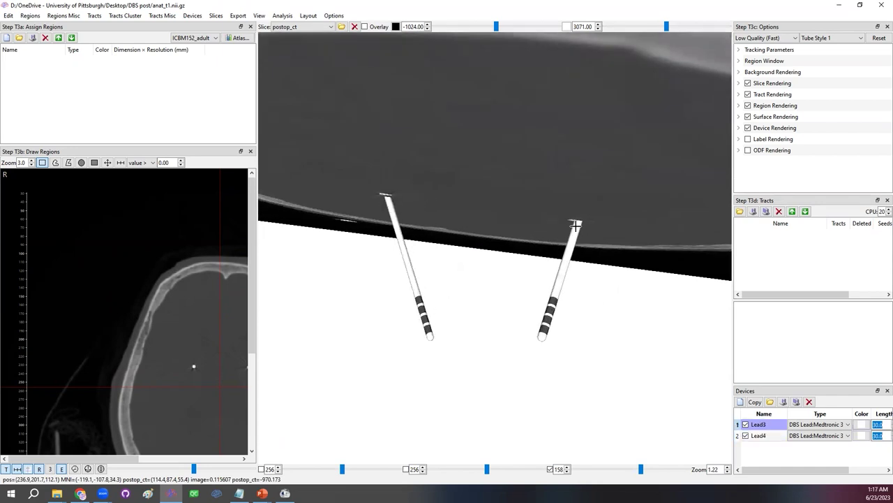
drag(514, 224, 584, 224)
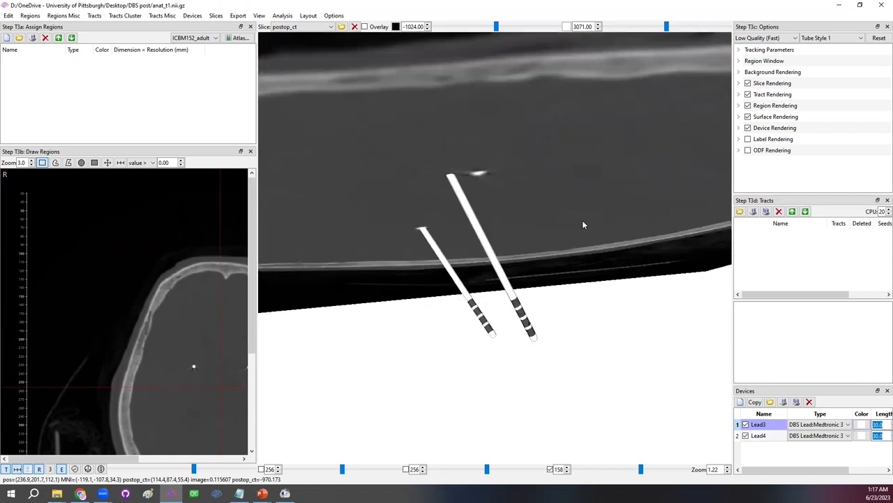
drag(454, 179, 617, 203)
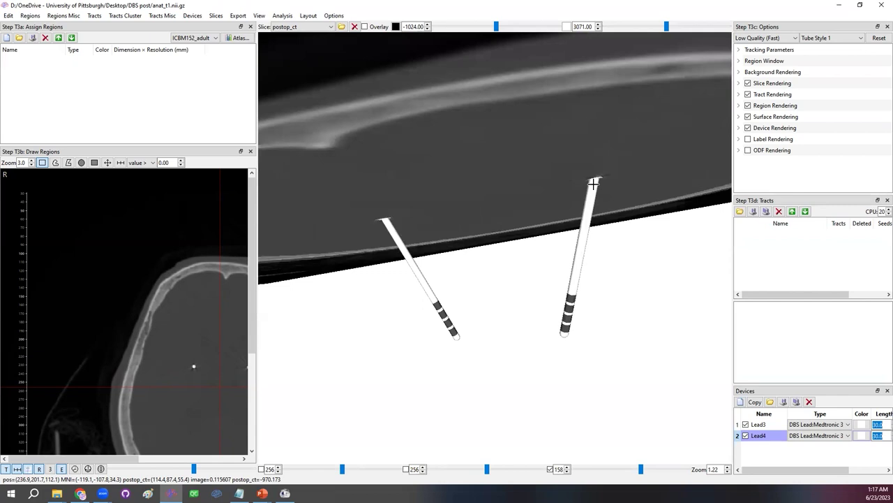
Step: Lower the axial postop_ct slice and tilt Lead4's top slightly to the right
drag(405, 237, 431, 234)
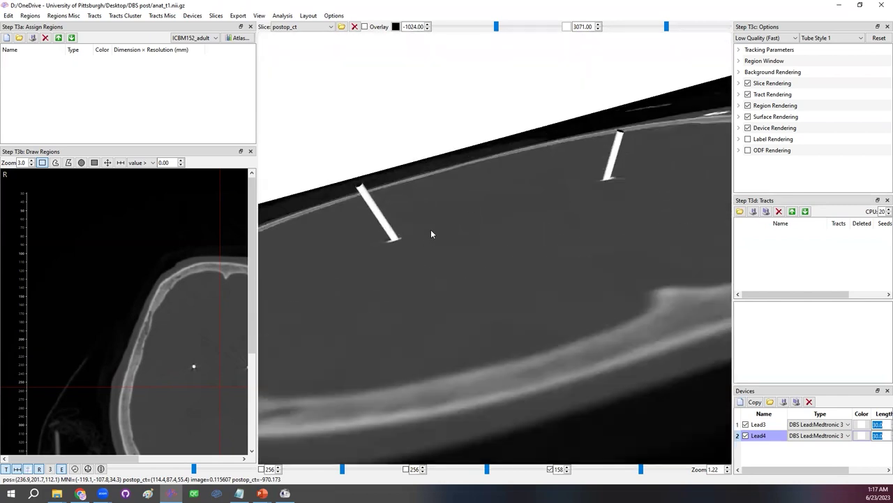
scroll(431, 234, up, 3)
scroll(430, 229, up, 2)
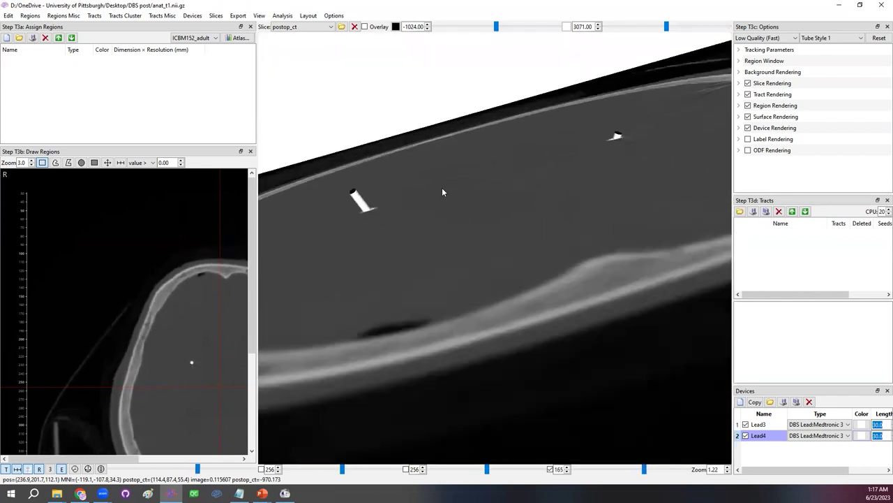
scroll(441, 220, down, 9)
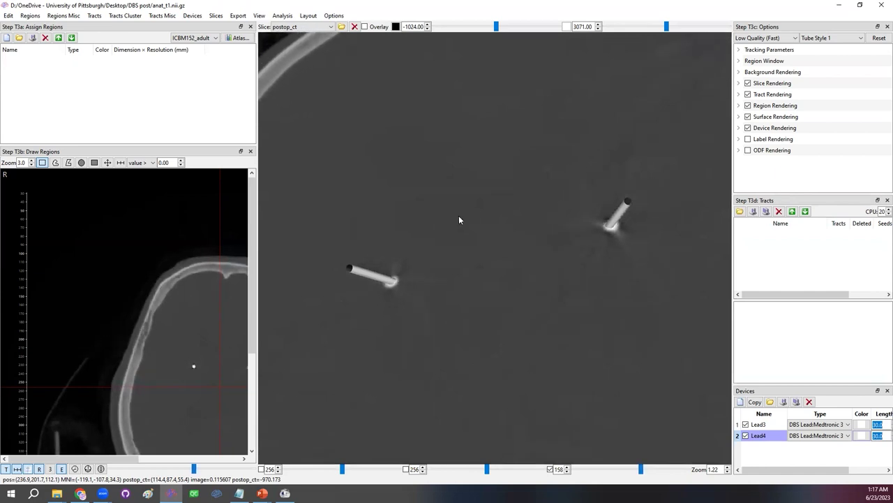
scroll(600, 230, down, 3)
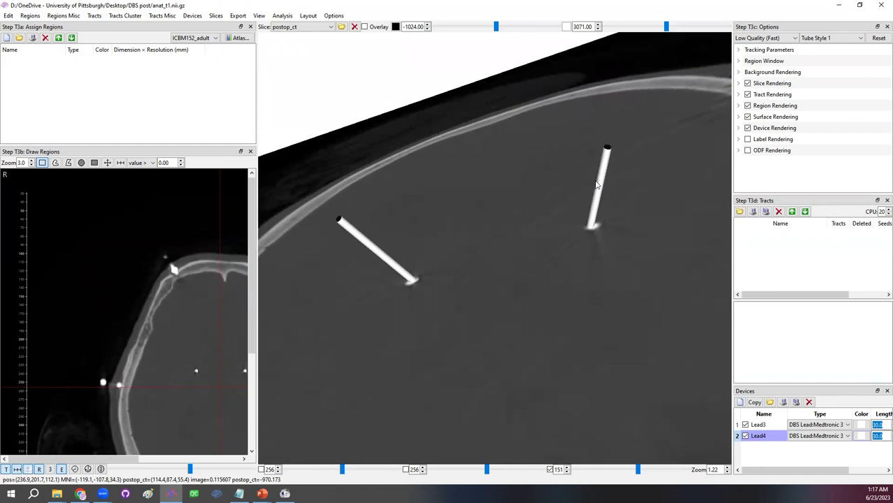
drag(596, 200, 526, 172)
Step: Rotate the view to check both leads against the CT artefacts and select Lead3
drag(487, 173, 609, 200)
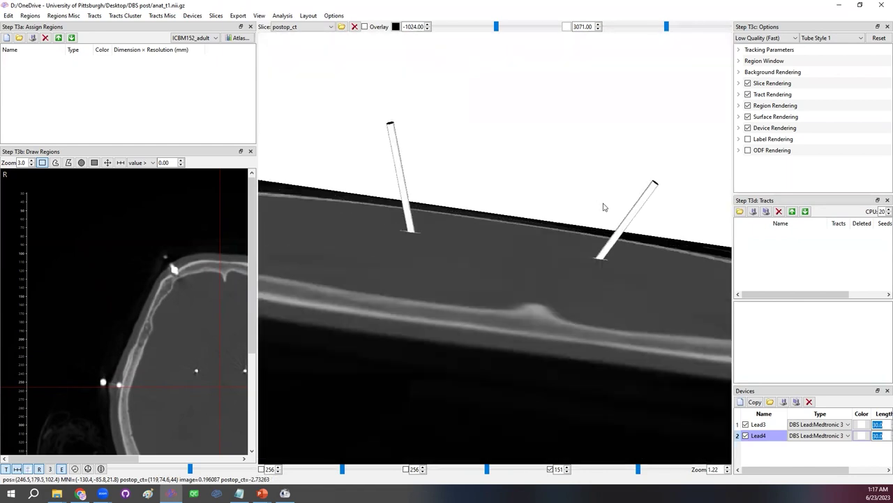
drag(631, 265, 632, 236)
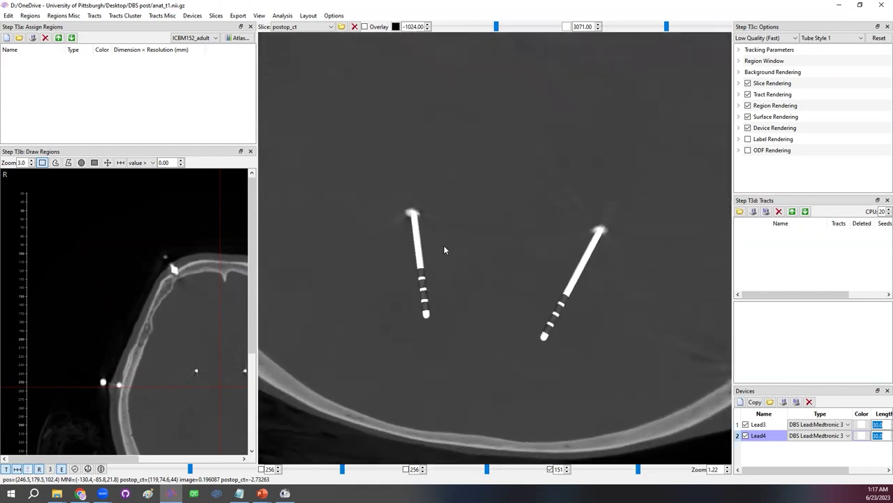
drag(453, 220, 391, 206)
click(392, 202)
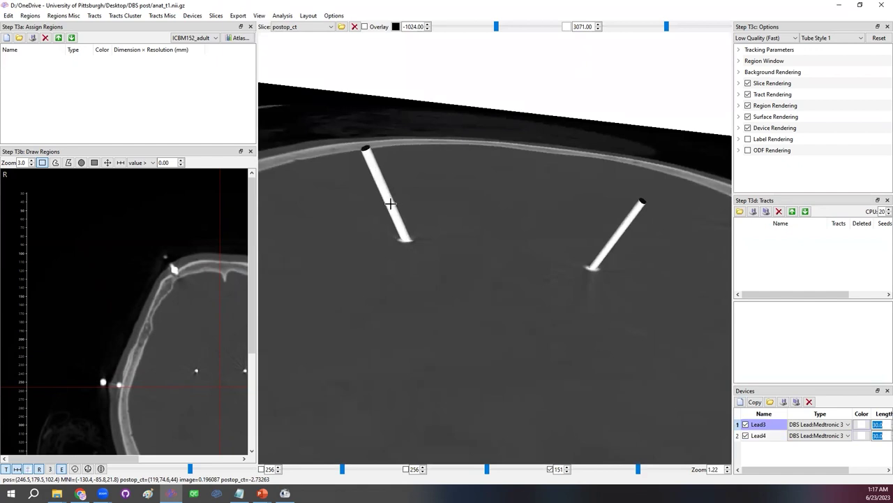
drag(535, 279, 519, 265)
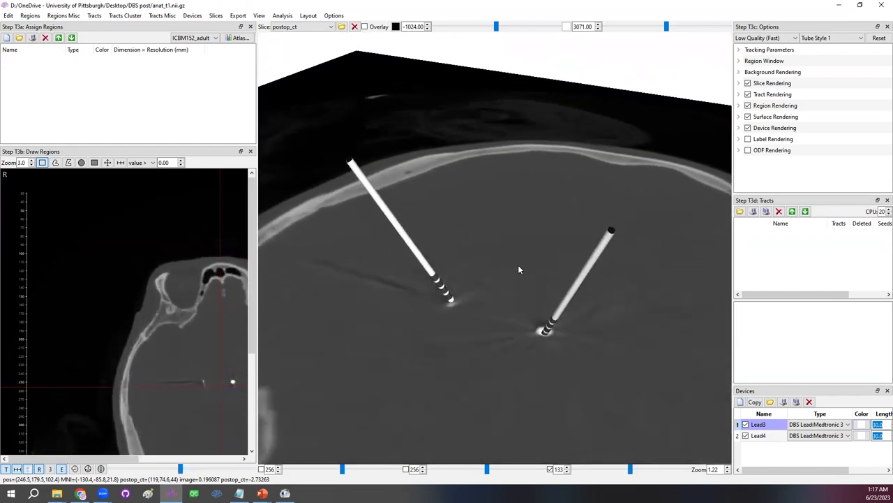
Step: Switch the displayed slice from postop_ct to the T1 'image' and turn it toward the viewer
drag(554, 312, 583, 333)
drag(543, 279, 455, 284)
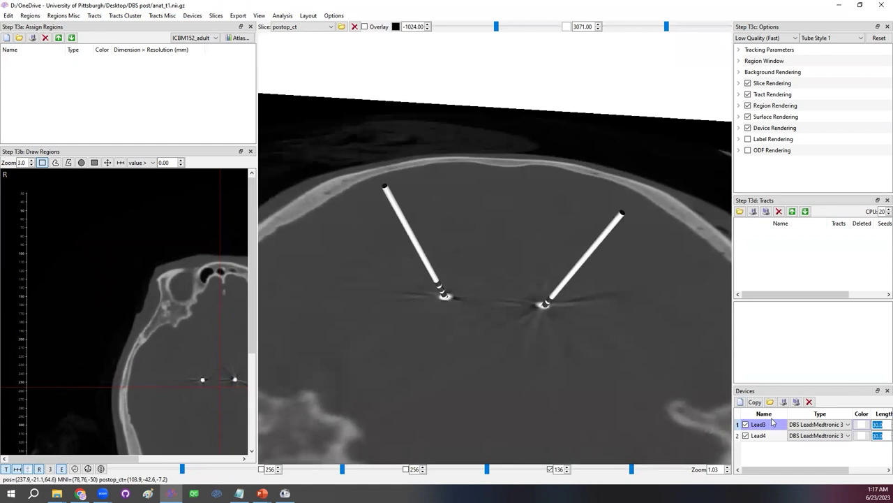
click(316, 27)
click(305, 40)
drag(427, 190, 230, 117)
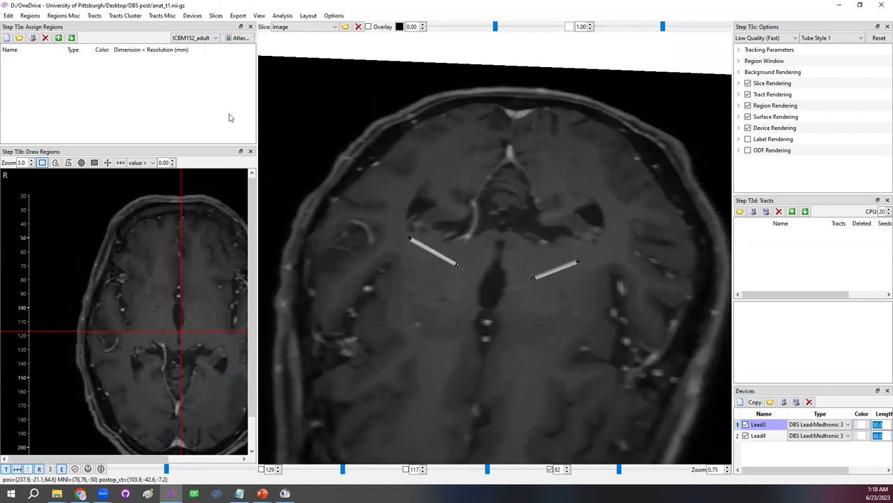
Step: Add both Subthalamic_Nucleus regions from the BrainSeg atlas
click(239, 38)
click(427, 149)
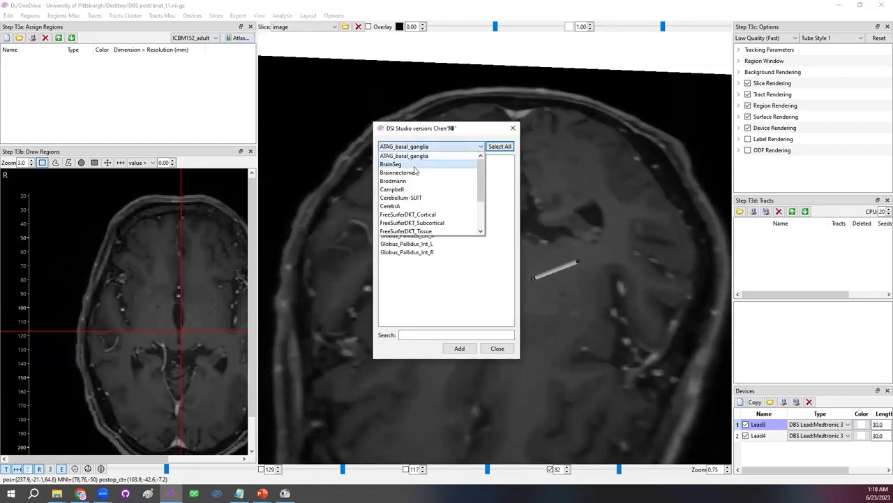
click(414, 166)
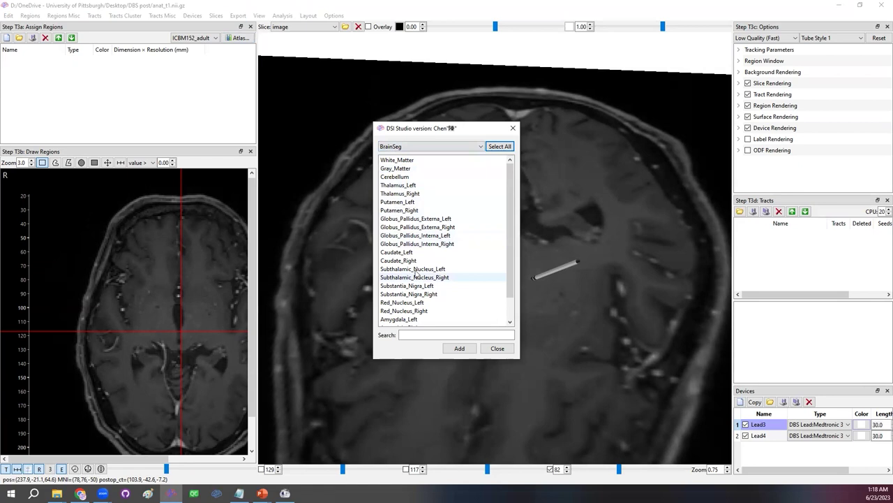
drag(415, 270, 415, 277)
click(459, 349)
click(513, 128)
Step: Inspect the leads reaching the nuclei, then bring the Lead-DBS guide to the front
drag(564, 291, 511, 333)
scroll(534, 324, up, 5)
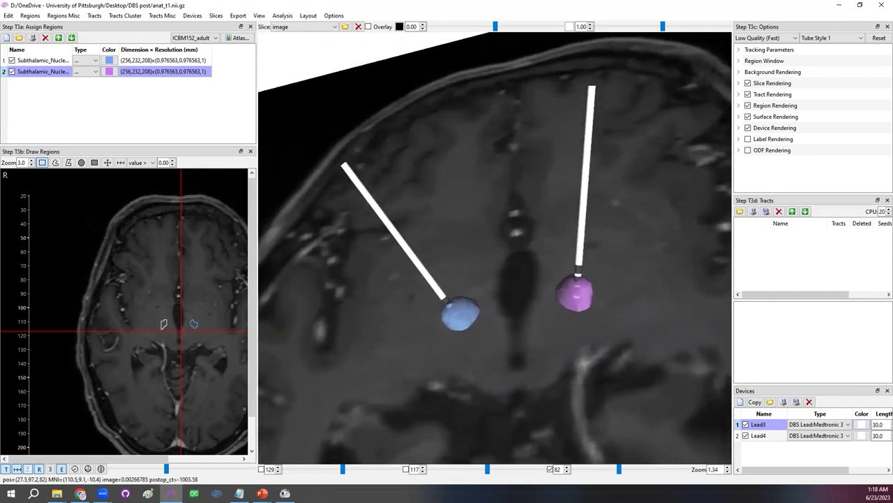
drag(430, 258, 476, 236)
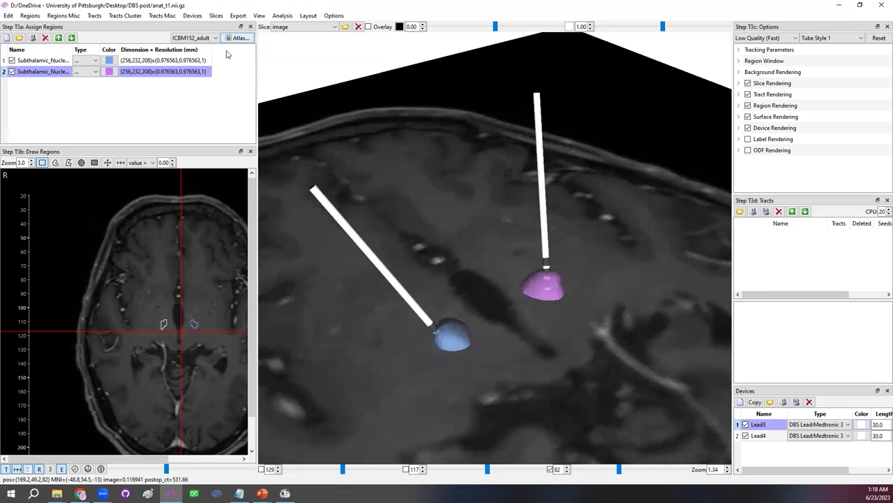
drag(519, 283, 535, 270)
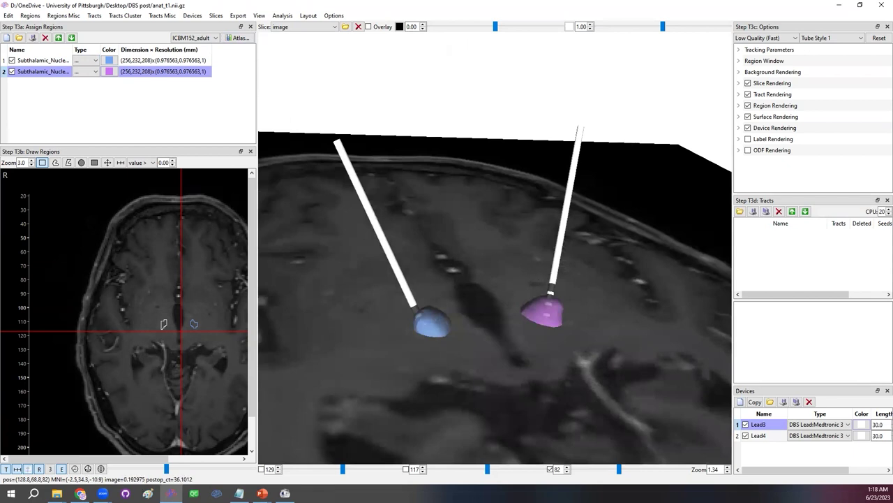
key(alt+Tab)
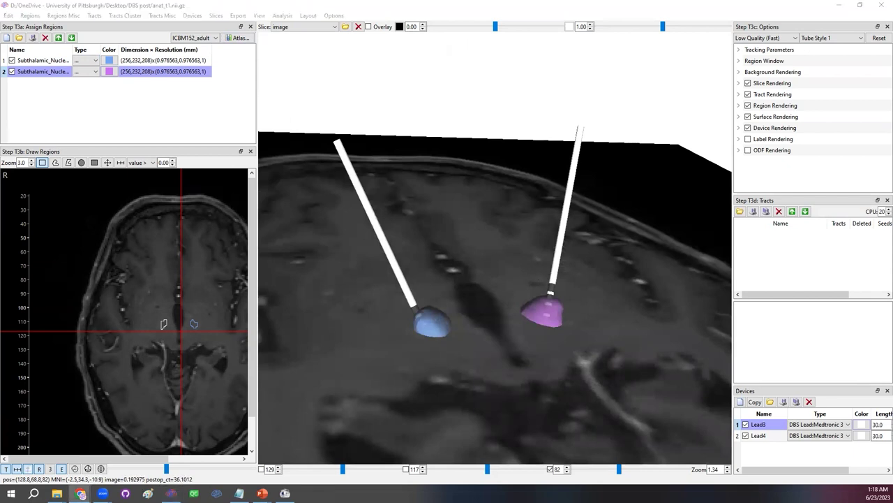
key(alt+Tab)
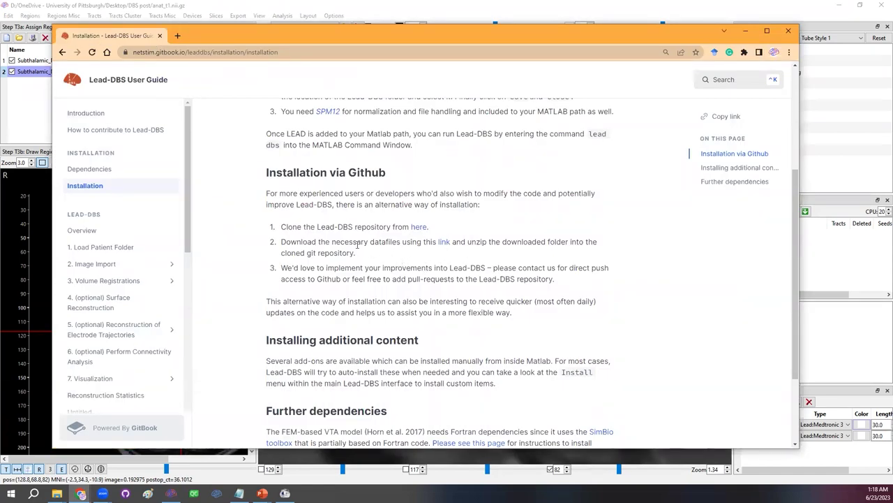
Step: Highlight the 'Download the necessary datafiles' step in the installation guide, then clear the highlight
drag(282, 242, 426, 242)
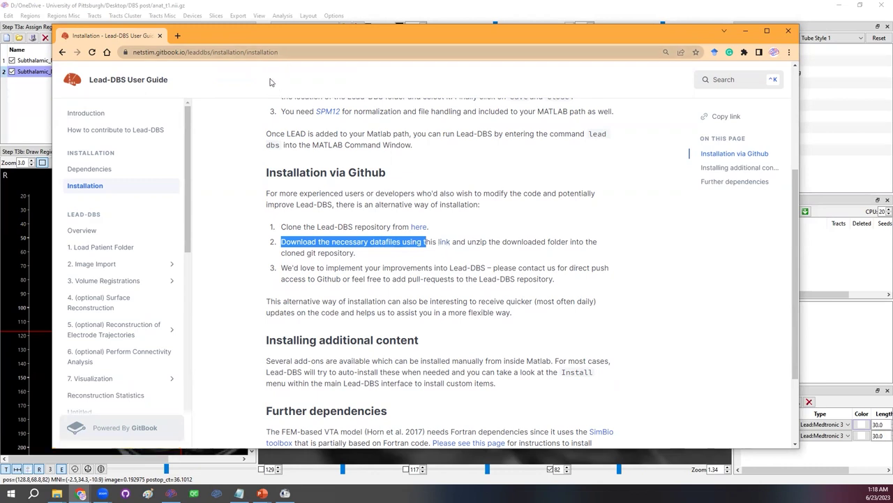
click(332, 277)
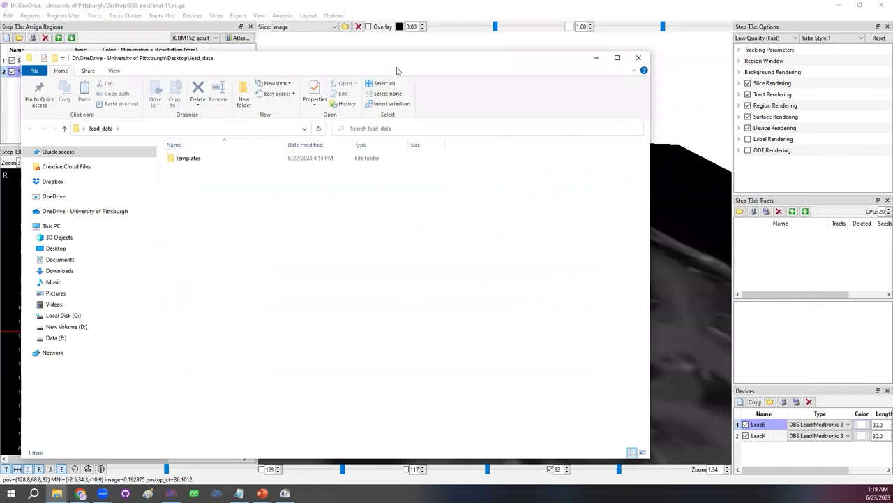
Step: Open templates > space > MNI_ICBM_2009b_NLIN_ASYM > atlases in File Explorer
drag(398, 60, 615, 54)
double_click(434, 152)
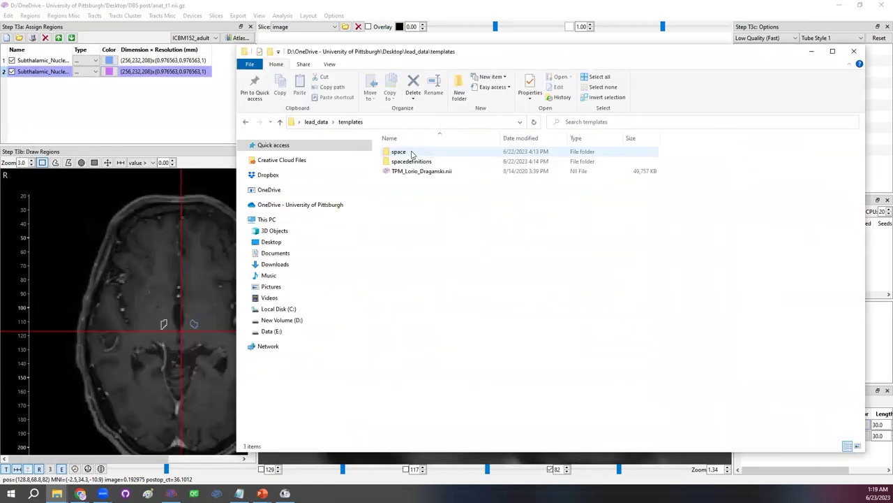
double_click(408, 151)
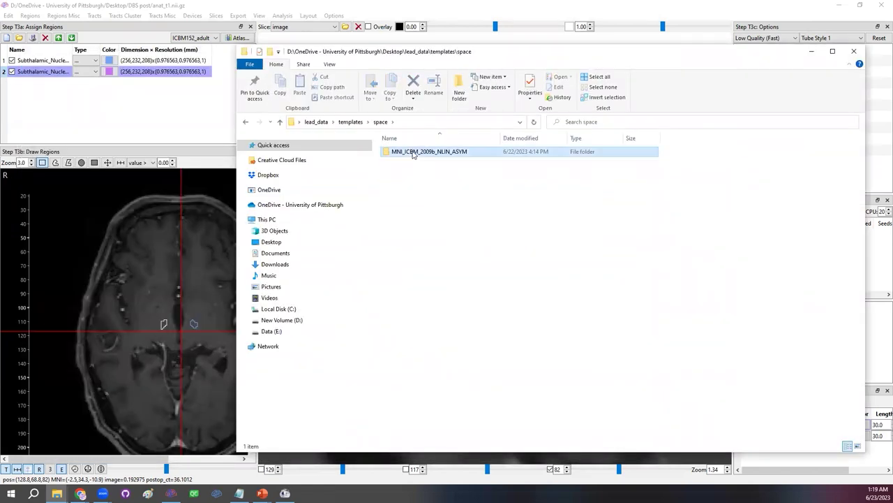
double_click(413, 152)
double_click(413, 152)
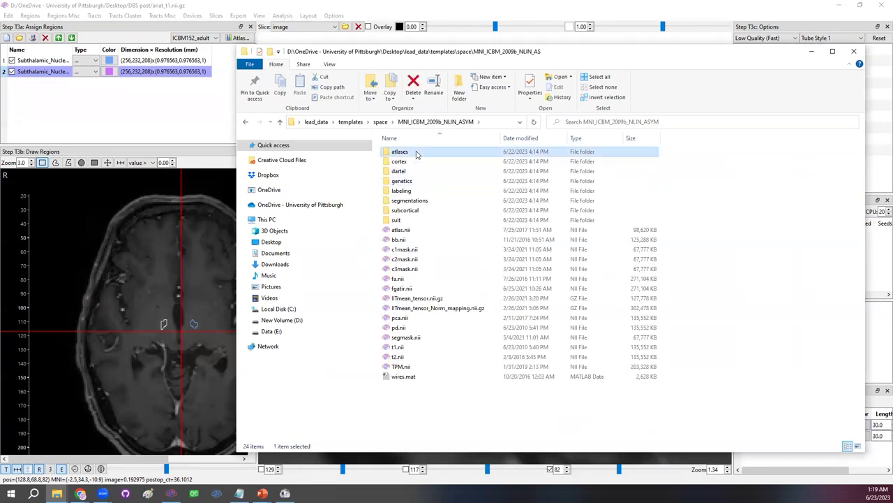
Step: Open the AHEAD Atlas (Alkemade 2020) lh folder and return to DSI Studio
scroll(527, 250, down, 8)
scroll(558, 335, up, 8)
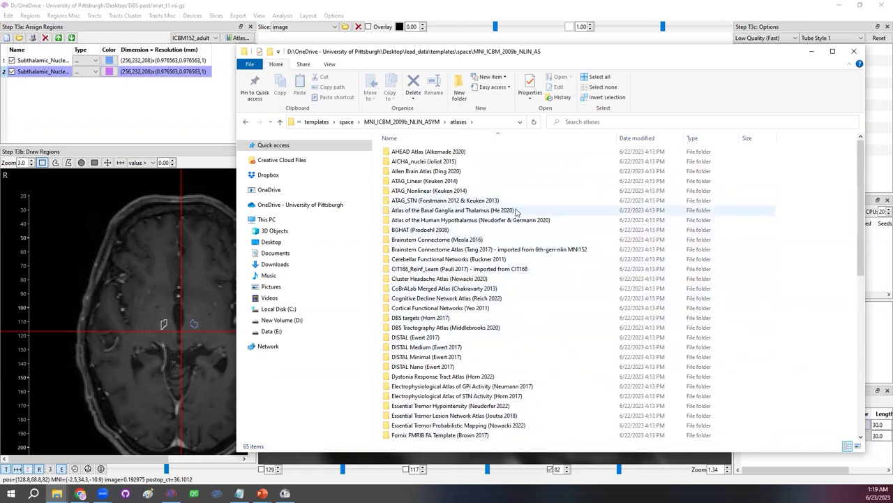
double_click(460, 152)
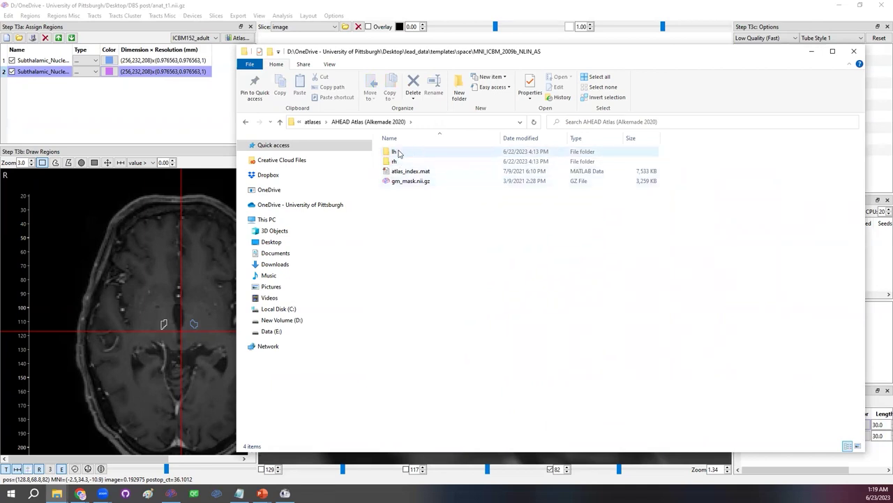
click(402, 155)
double_click(397, 153)
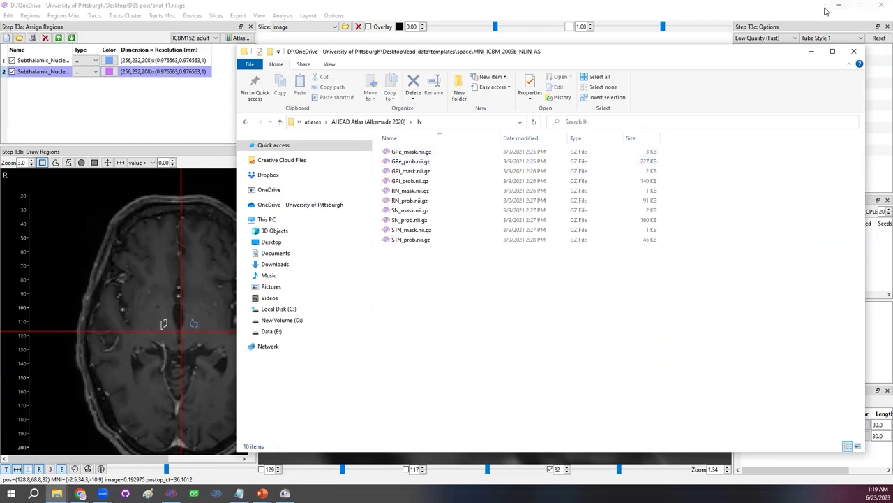
click(743, 10)
Step: Arrange the windows and open STN_mask.nii.gz in its own DSI Studio viewer
drag(742, 11, 463, 122)
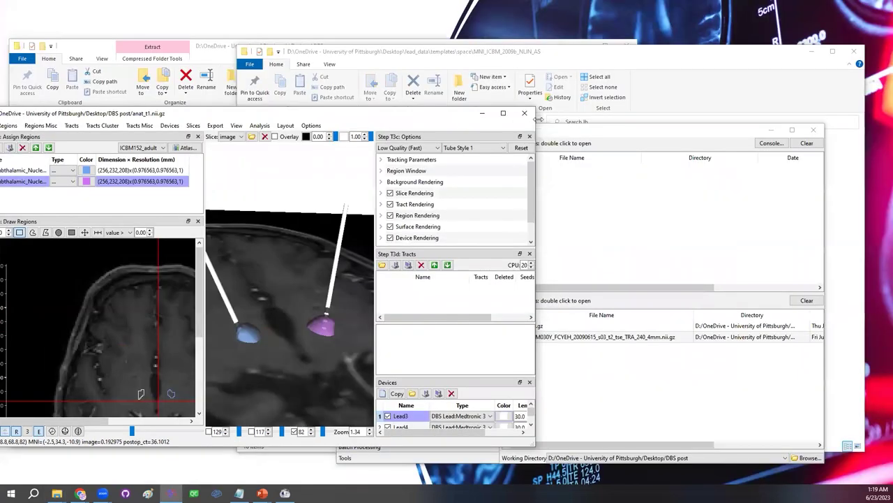
drag(396, 118, 161, 97)
click(599, 58)
drag(599, 58, 822, 77)
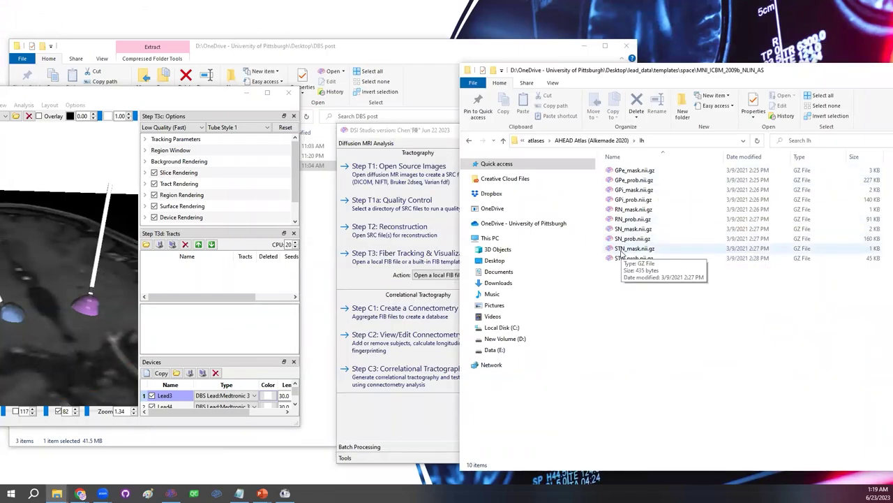
drag(635, 253, 421, 239)
click(448, 150)
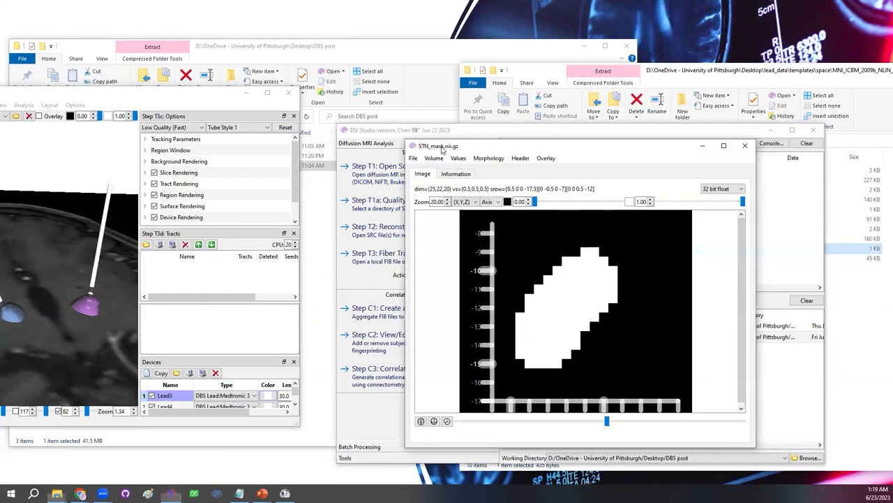
drag(441, 149, 144, 113)
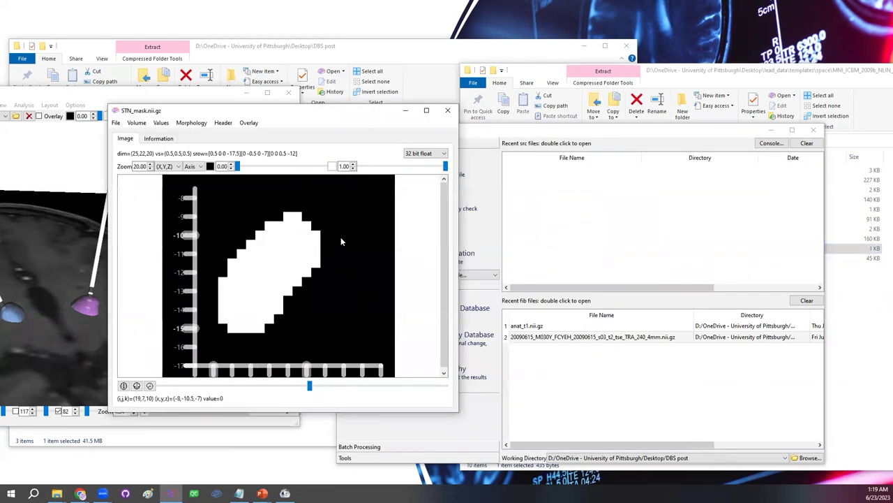
Step: Open STN_prob.nii.gz, step through its Y/Z slices to the STN, then close both viewers
click(847, 79)
drag(630, 259, 433, 402)
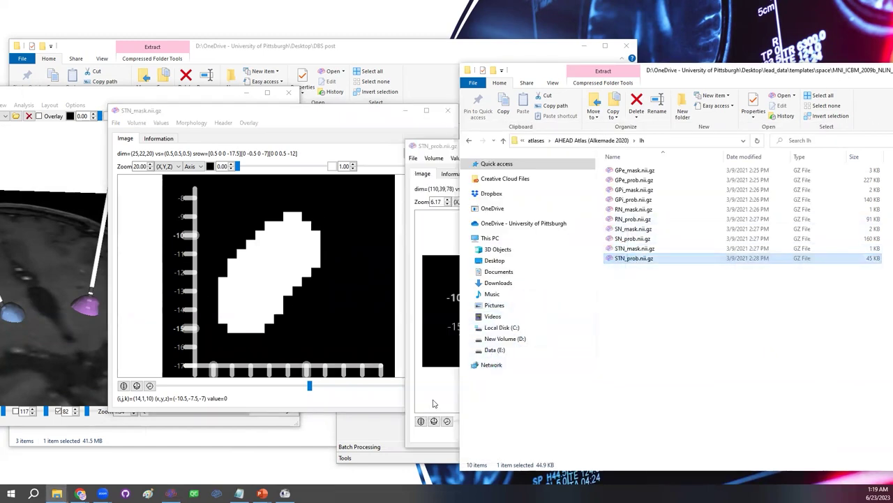
click(450, 150)
drag(527, 390, 461, 389)
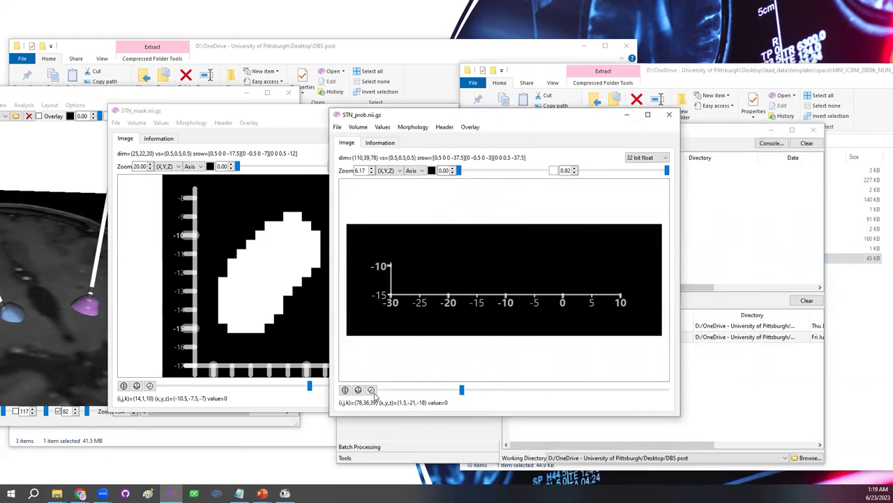
click(371, 389)
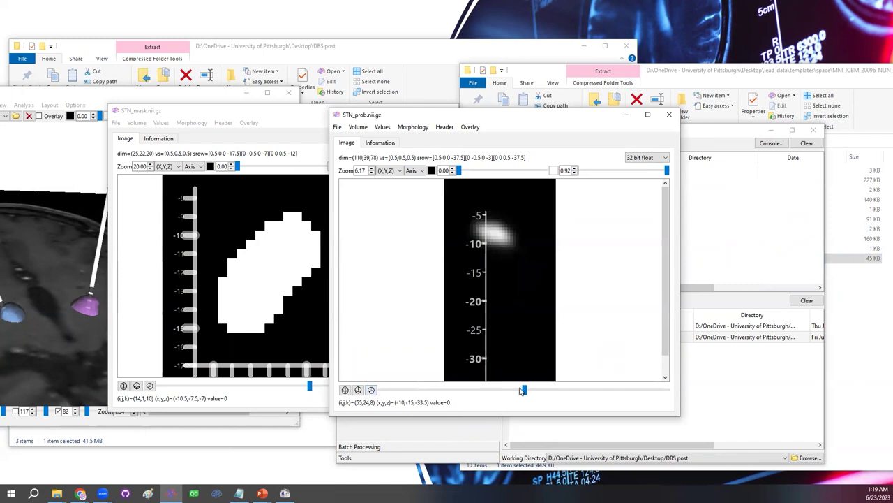
drag(524, 389, 506, 391)
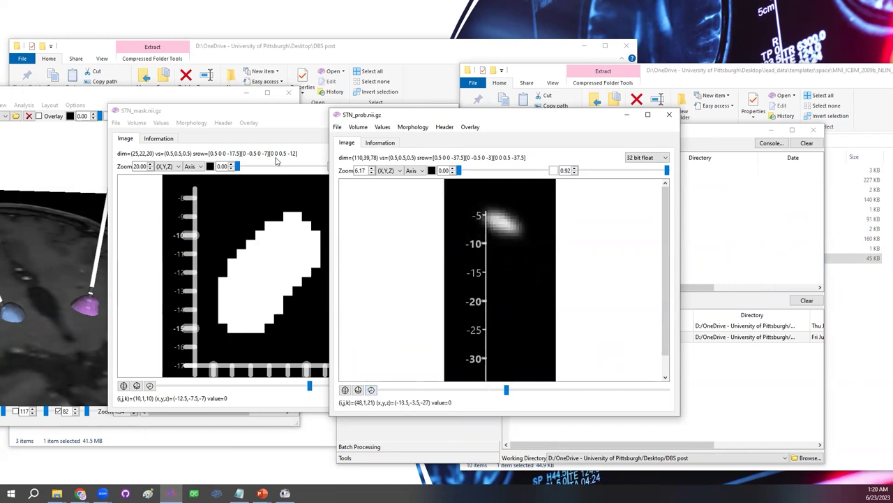
drag(305, 111, 341, 120)
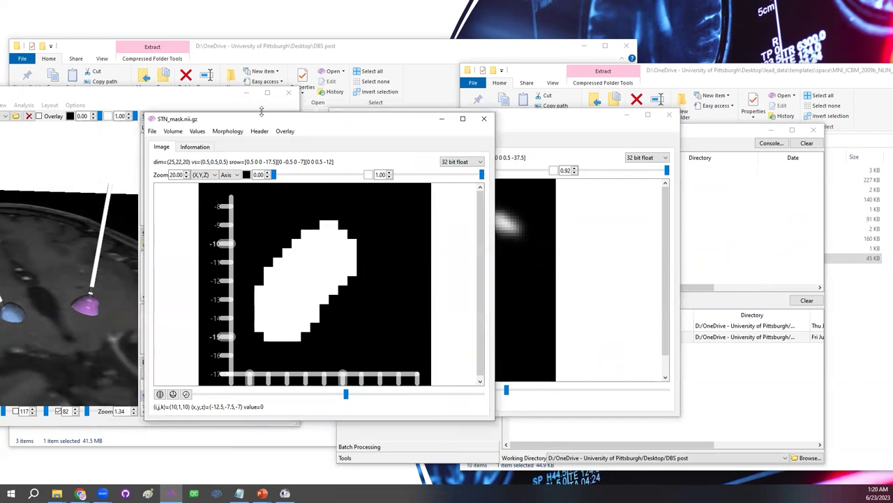
click(484, 118)
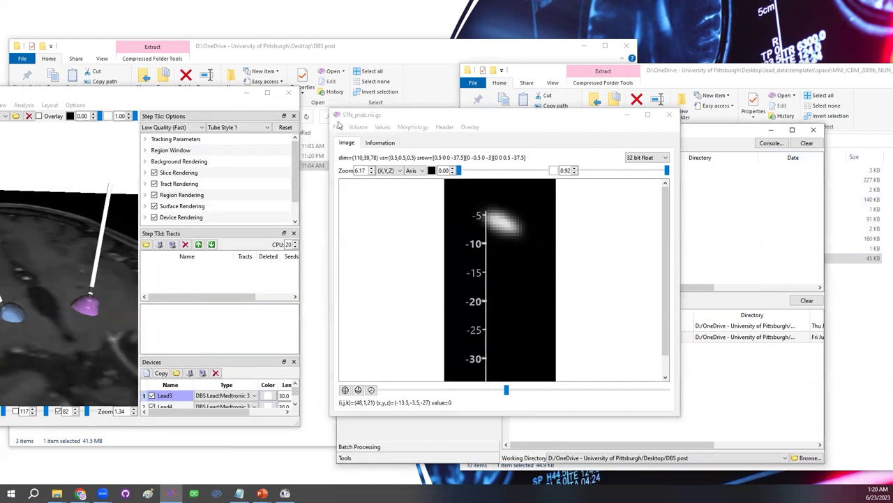
click(669, 115)
Step: Copy the AHEAD Atlas lh folder path from File Explorer
click(229, 101)
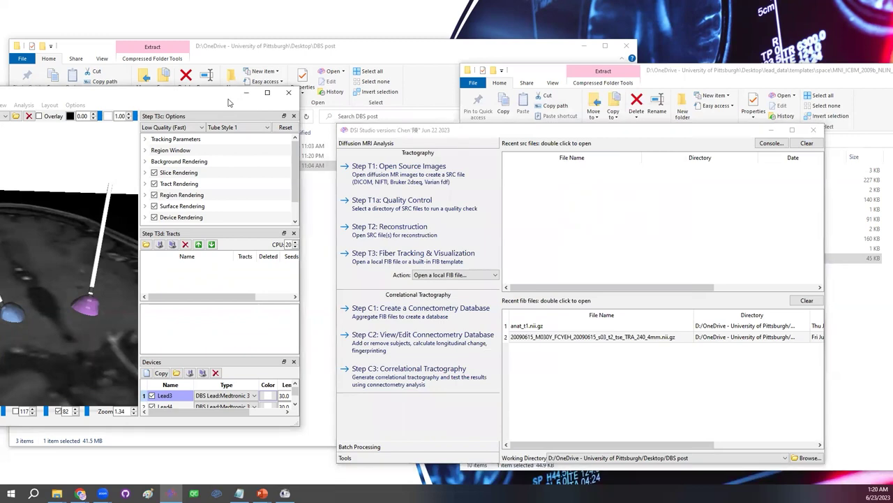
drag(229, 101, 556, 107)
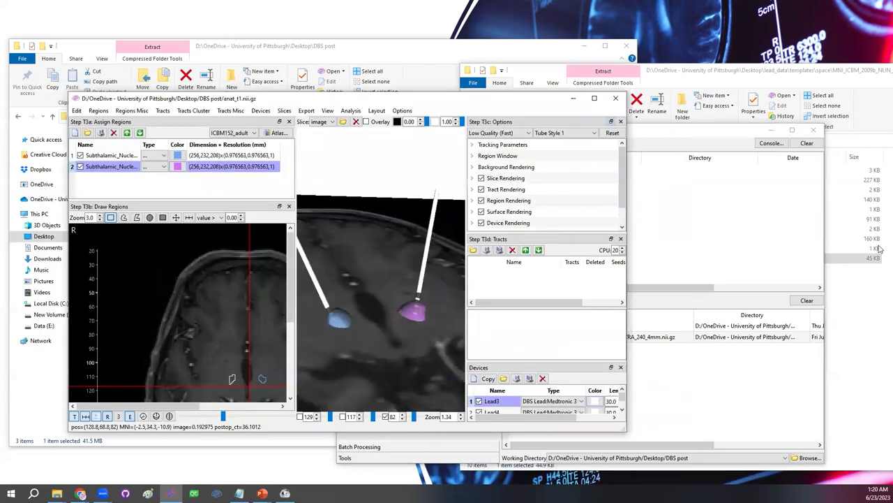
click(877, 293)
click(695, 143)
key(ctrl+c)
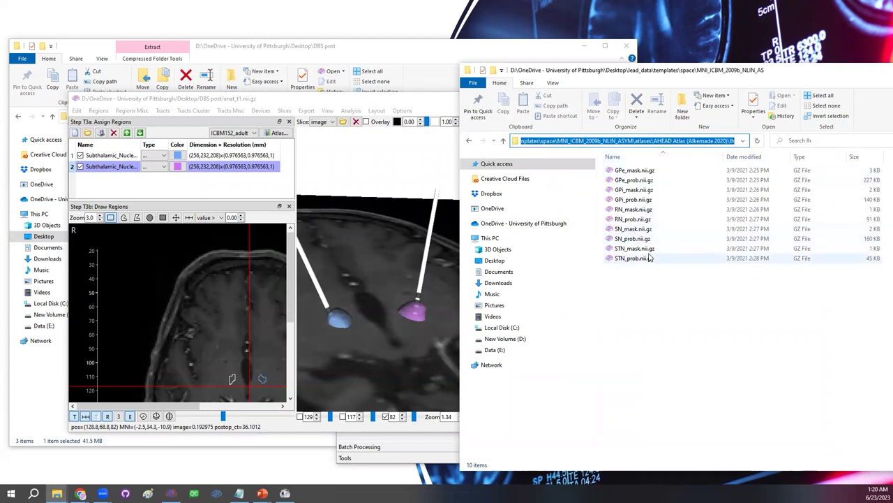
Step: Load STN_mask.nii.gz from that lh folder via Regions > Open MNI Region
click(159, 104)
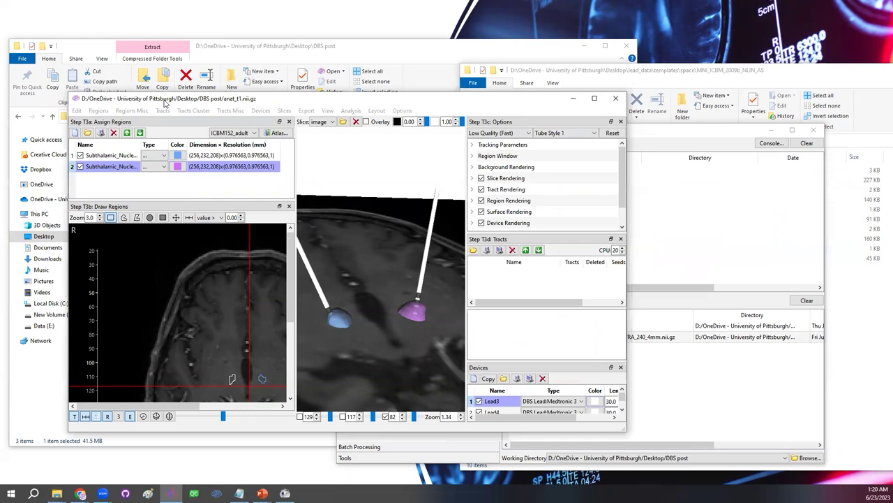
click(99, 110)
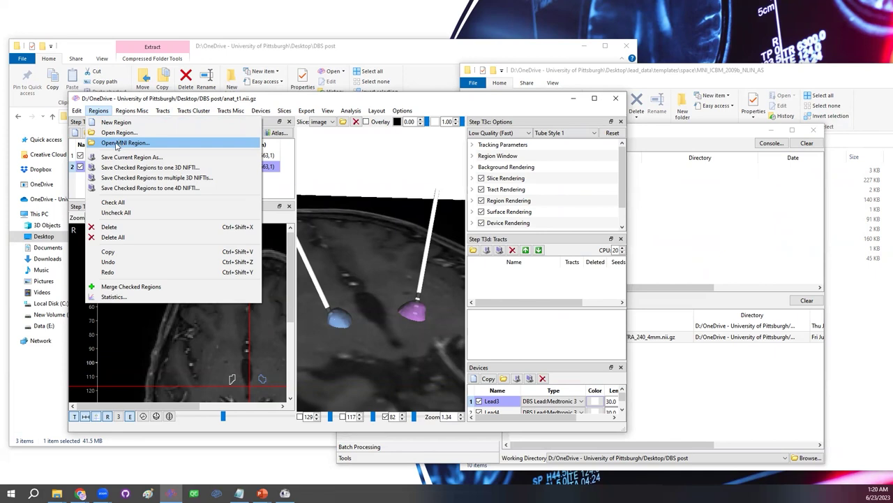
click(117, 143)
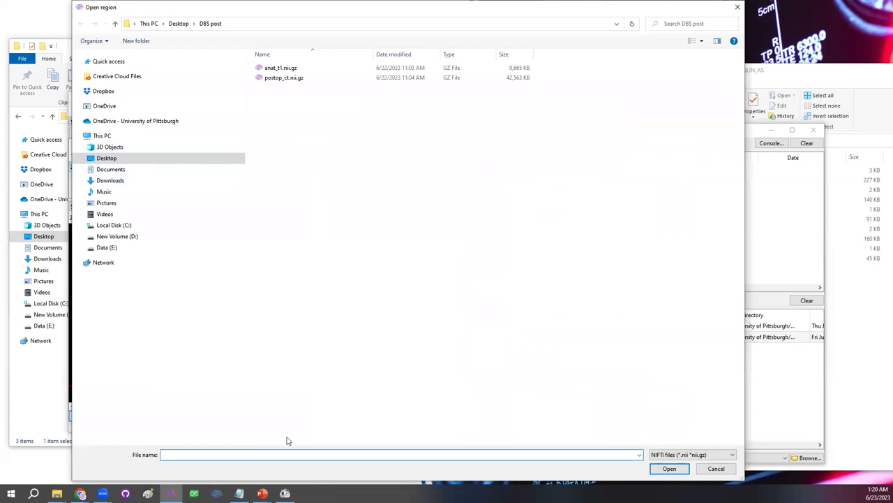
key(ctrl+v)
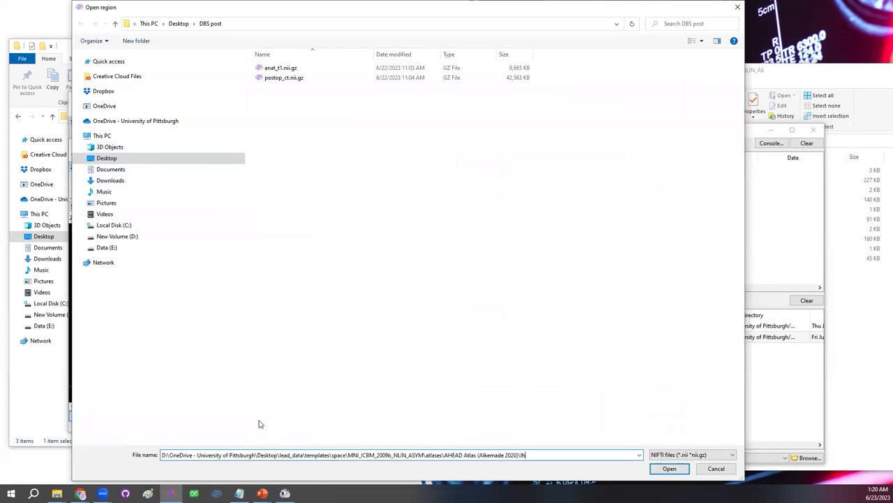
key(Return)
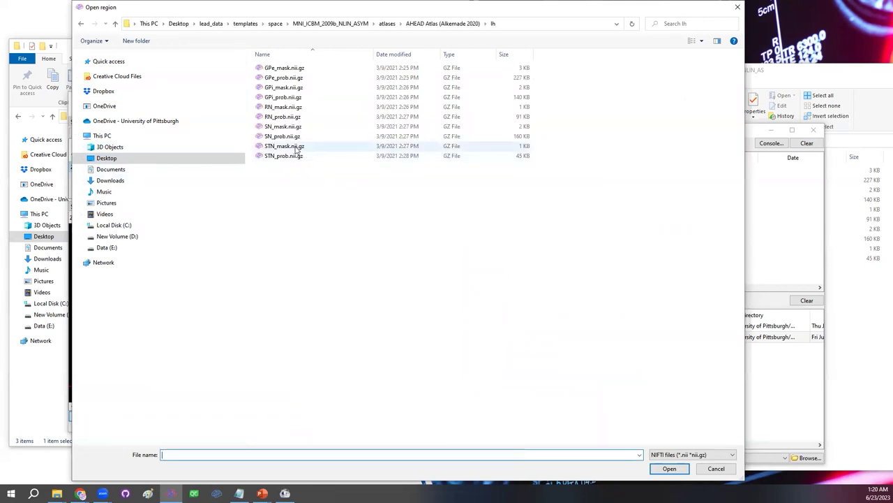
click(296, 148)
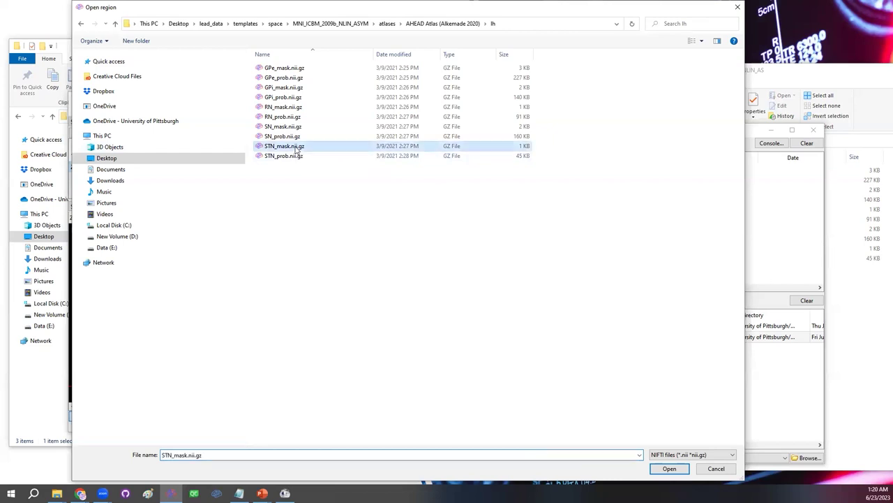
click(669, 469)
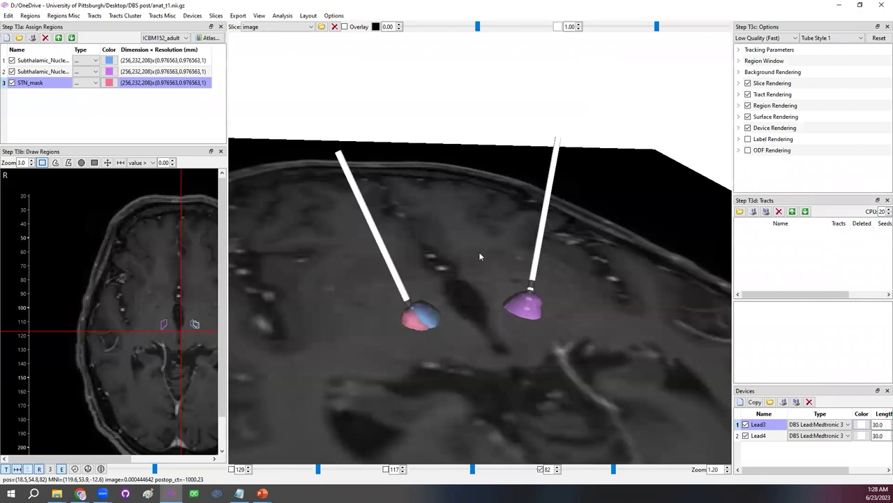
Step: Tilt the 3D view, check the AHEAD lh folder, and open DSI Studio's Slices menu
drag(453, 328, 418, 307)
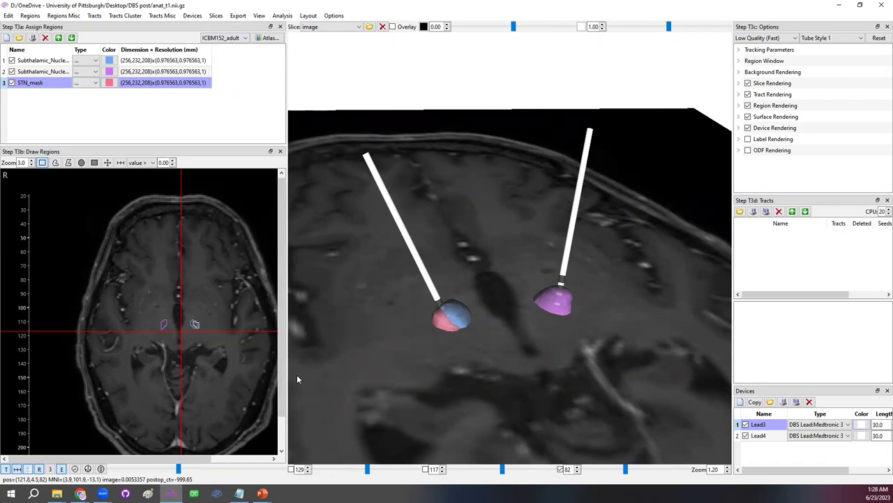
click(57, 493)
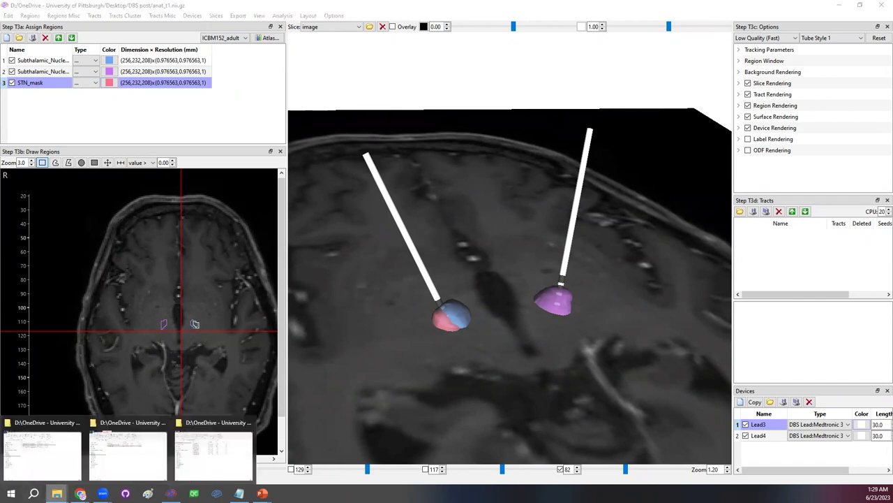
click(214, 454)
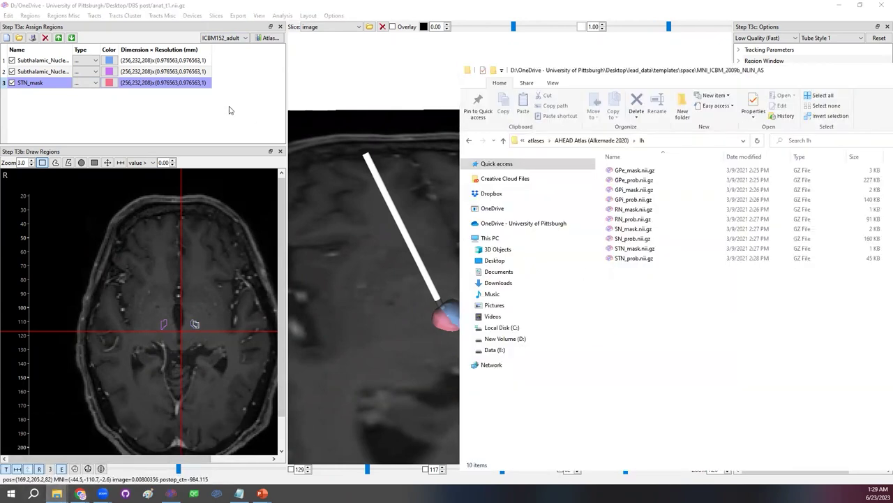
click(238, 8)
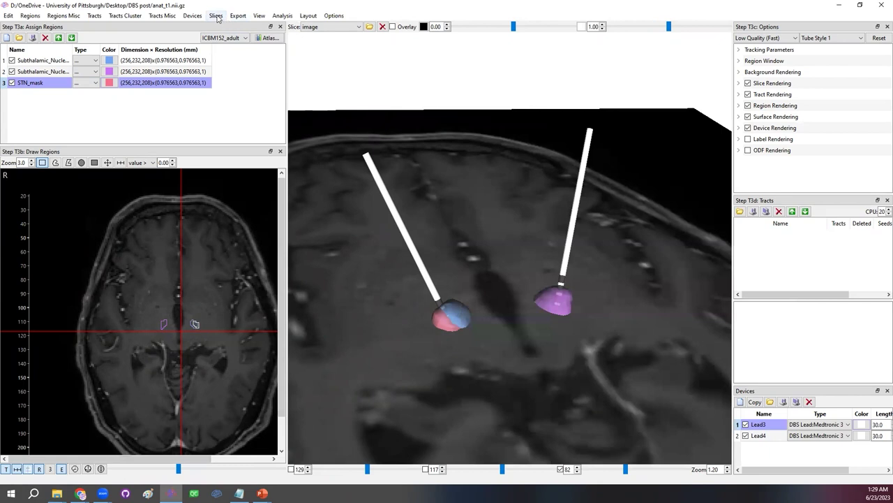
click(217, 16)
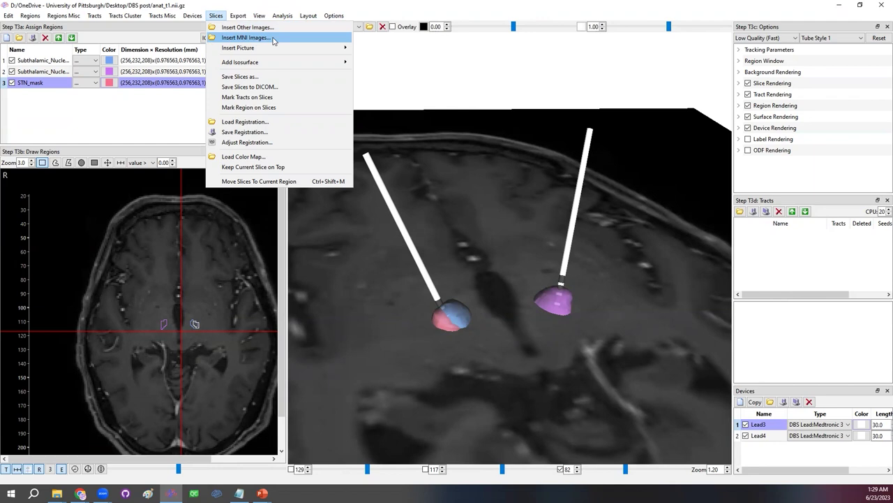
Step: Start Slices > Insert MNI Images and copy the AHEAD lh folder path
click(31, 16)
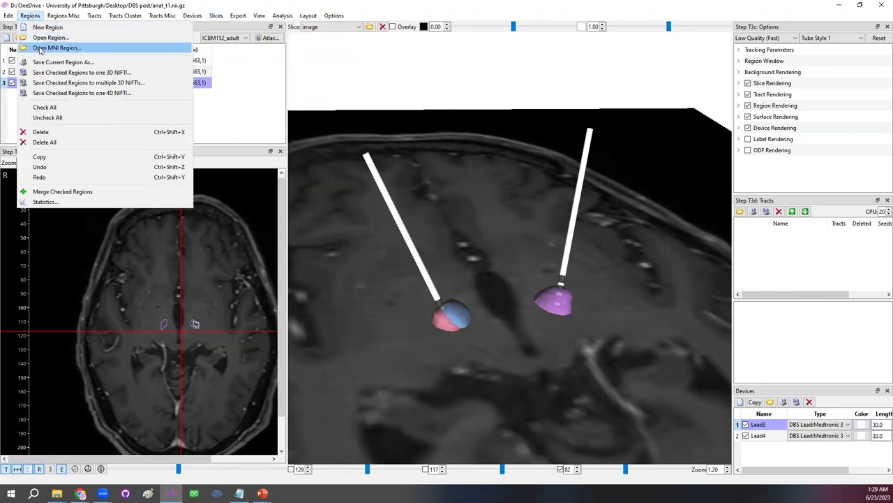
click(215, 16)
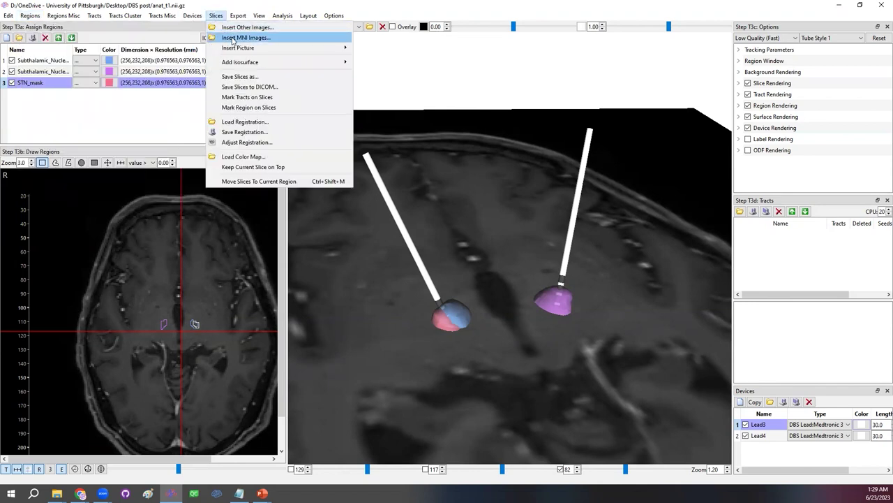
click(233, 38)
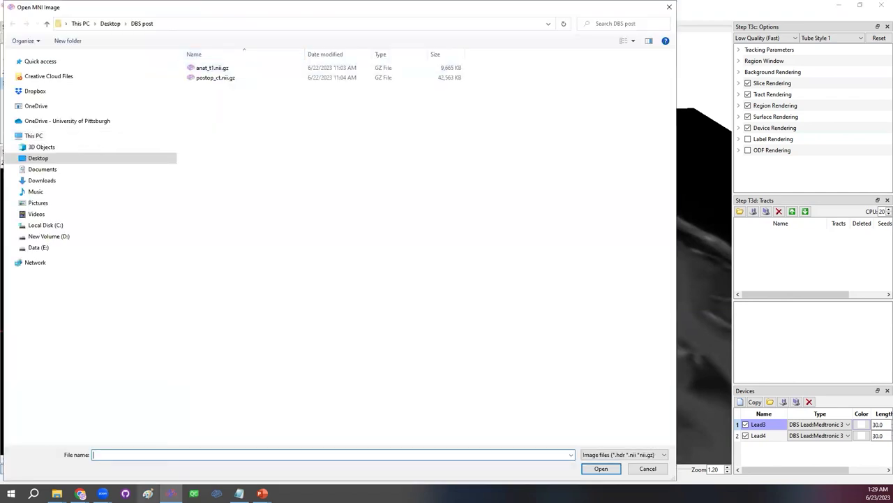
mouse_move(57, 493)
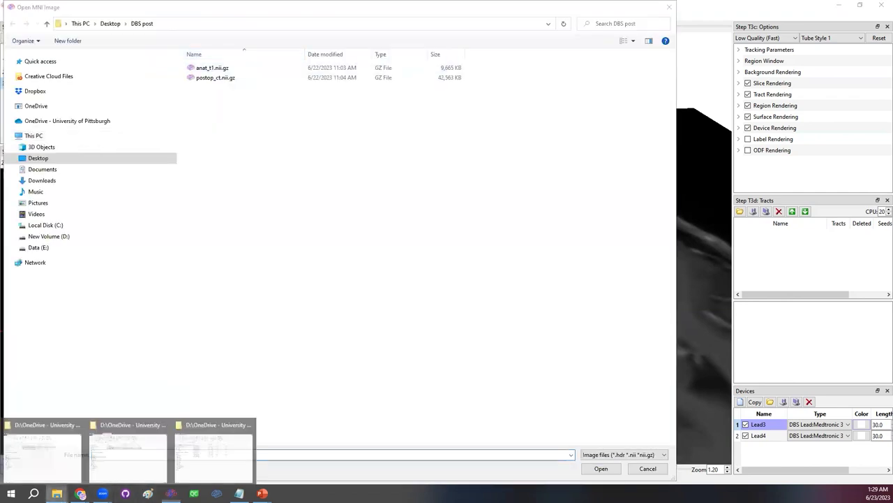
click(215, 450)
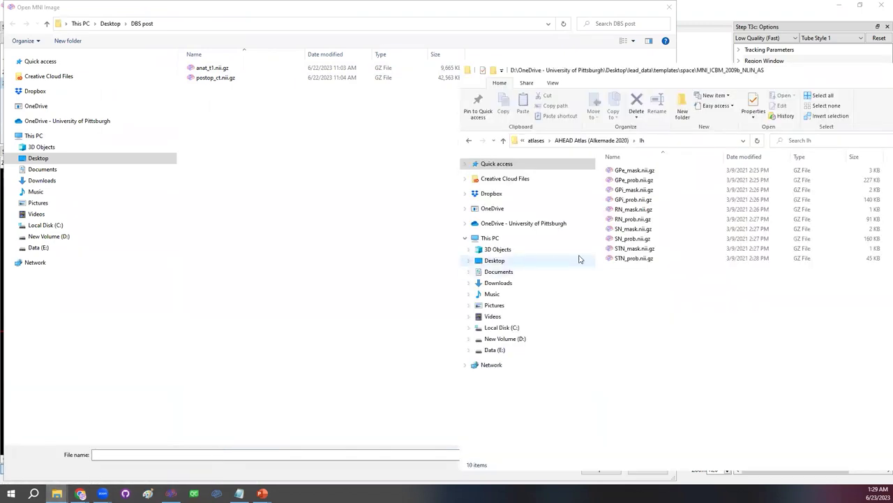
click(675, 141)
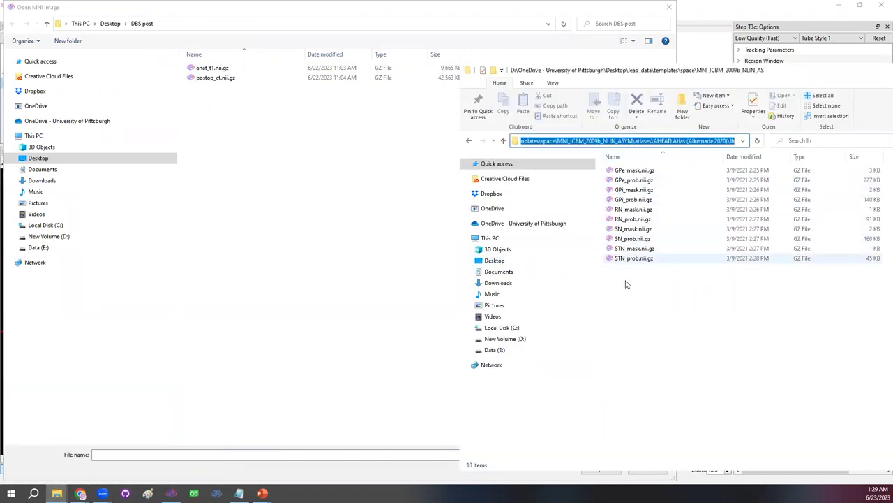
Step: Paste the path into the file dialog and open STN_prob.nii.gz as an MNI image
click(382, 454)
text(C:\OneDrive - University of Pittsburgh\Desktop\lead_data\templates\space\MNI_ICBM_2009b_NLIN_ASYM\atlases\AHEAD Atlas (Alkemade 2020)\lh)
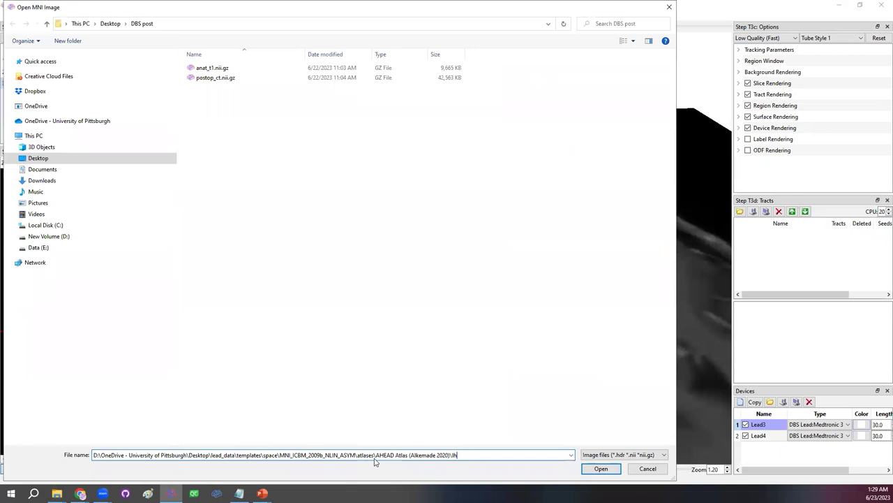
key(Return)
click(224, 158)
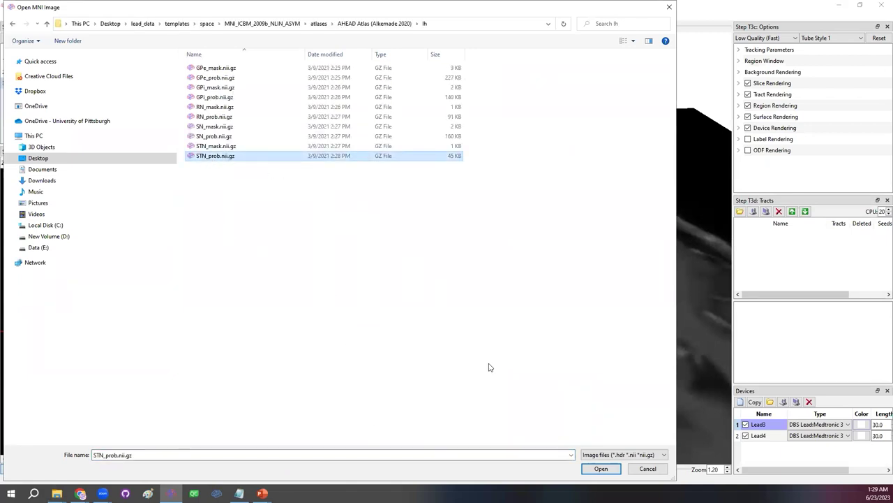
click(602, 468)
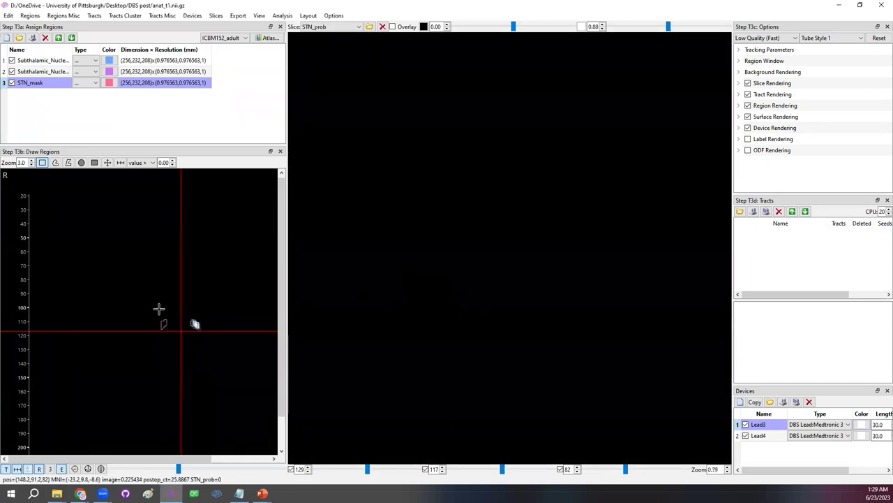
Step: Set the STN_prob map's colour to pure red
scroll(527, 259, down, 5)
drag(527, 259, 575, 316)
scroll(505, 285, up, 5)
scroll(479, 340, down, 5)
click(581, 27)
drag(536, 191, 542, 154)
click(507, 337)
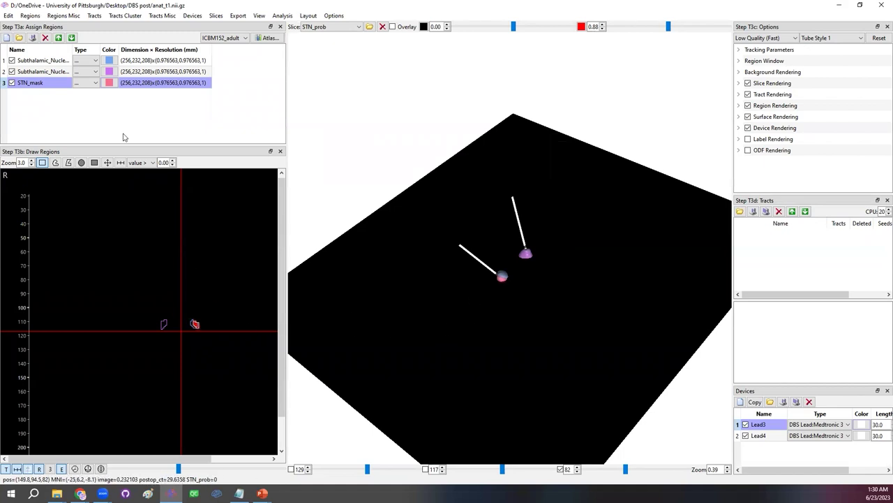
Step: Hide the STN_mask region and both subthalamic nucleus regions
click(11, 82)
click(12, 71)
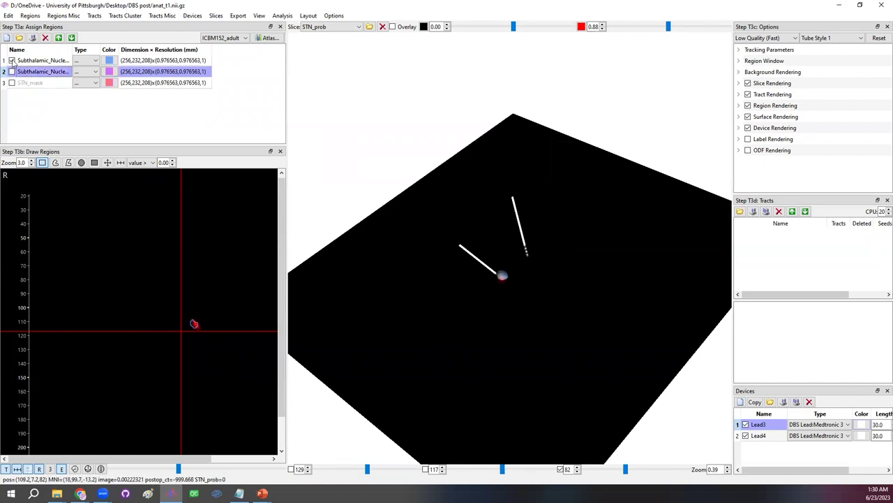
click(11, 60)
mouse_move(623, 335)
mouse_down()
mouse_move(614, 312)
mouse_move(608, 336)
mouse_up()
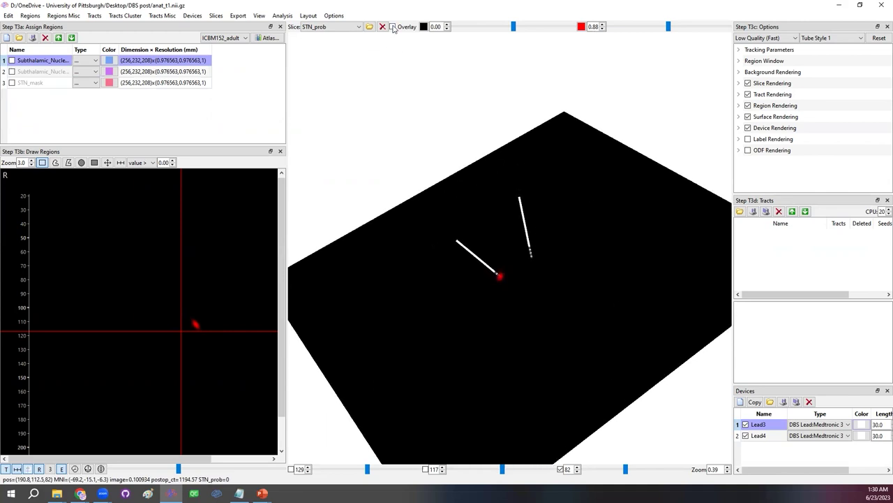
drag(538, 273, 514, 309)
Step: Switch the slice image to T1, then postop_ct, then back to T1
click(324, 28)
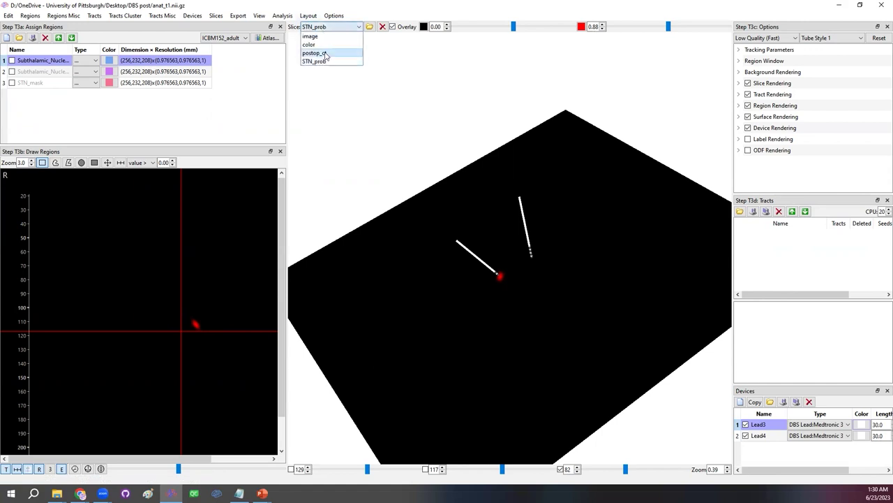
click(312, 34)
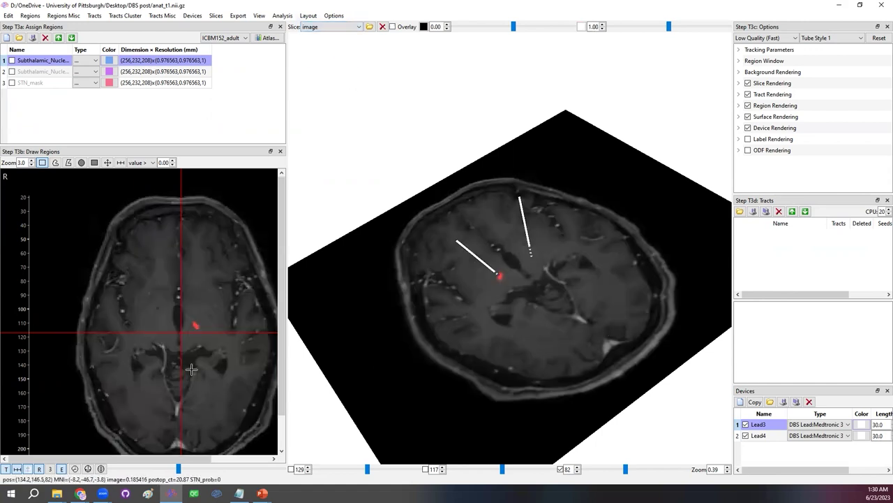
scroll(175, 280, up, 3)
click(331, 28)
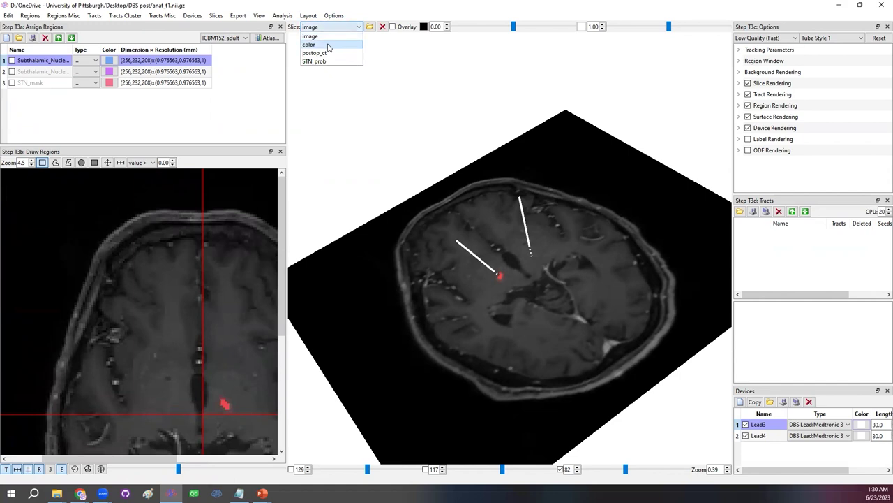
click(325, 51)
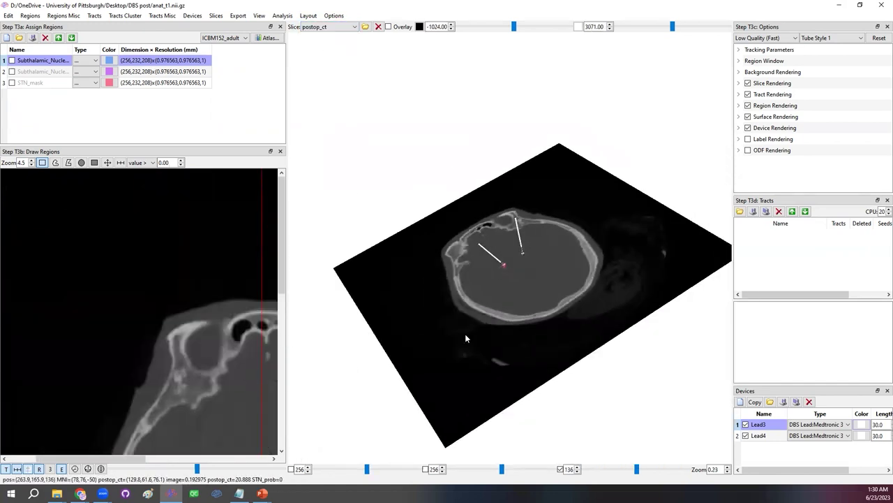
scroll(465, 333, up, 5)
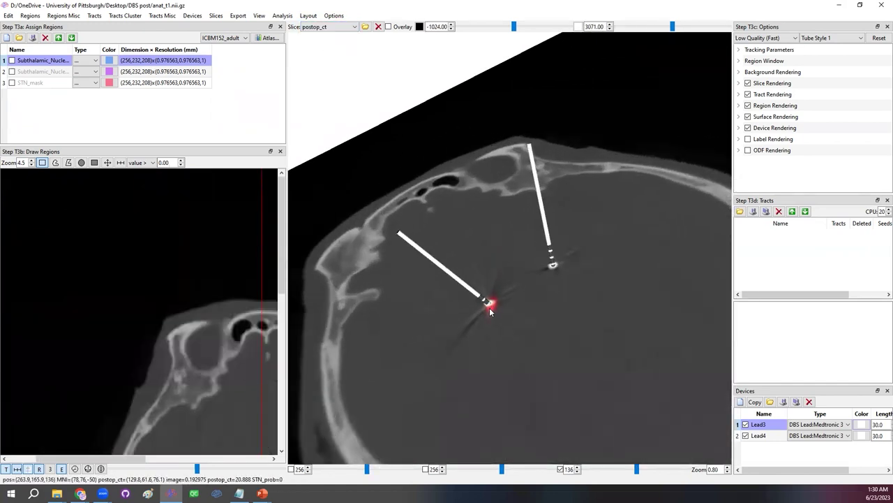
click(332, 28)
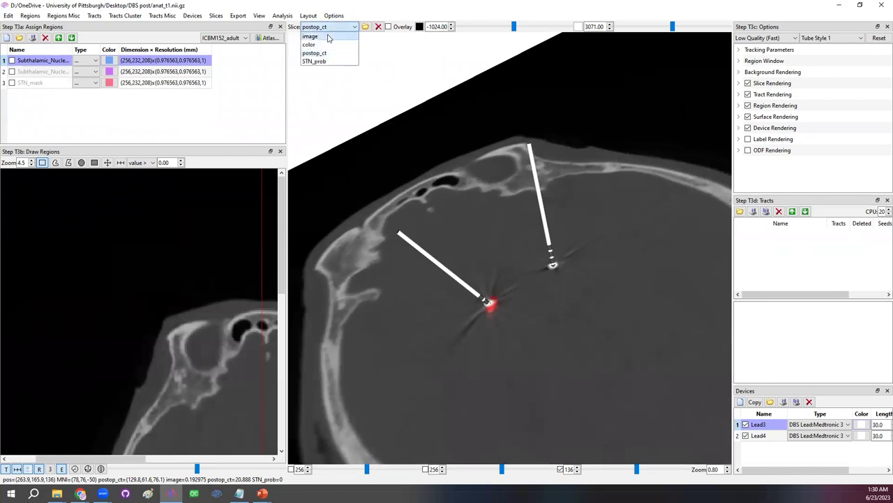
click(331, 37)
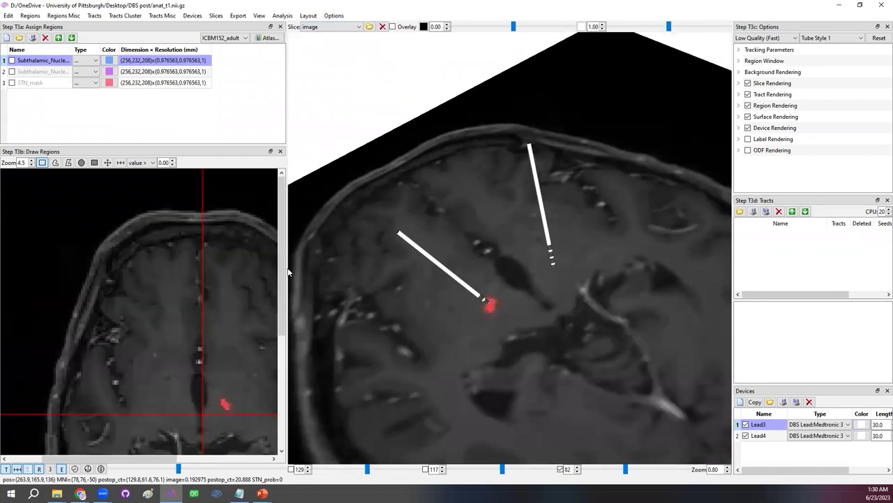
Step: Widen the left panels and display STN_prob as the slice image
drag(288, 267, 331, 268)
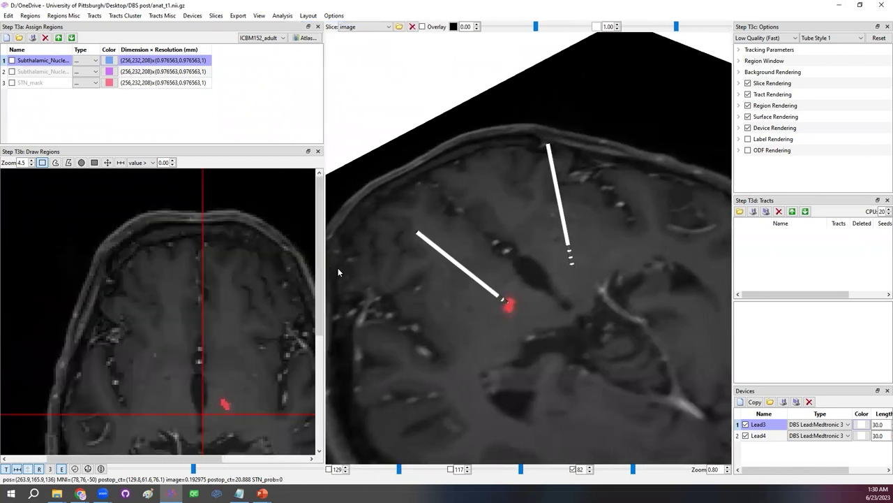
scroll(506, 321, up, 3)
drag(489, 307, 495, 329)
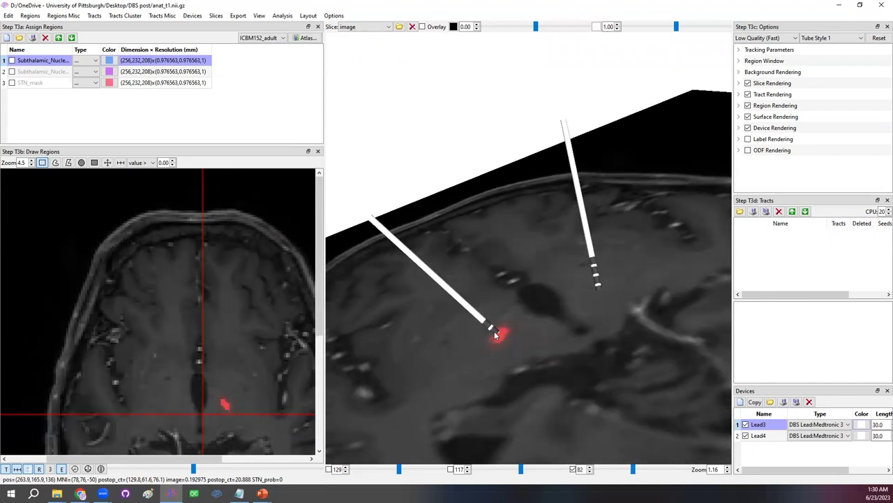
click(356, 27)
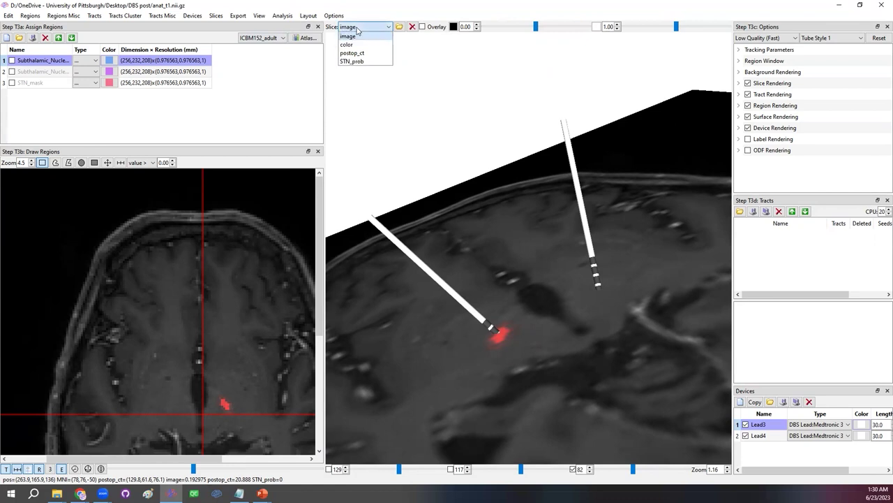
click(354, 61)
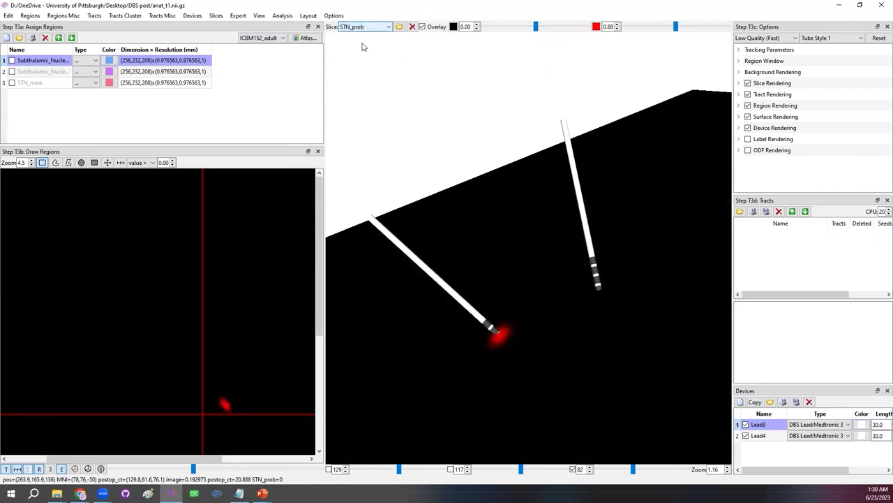
Step: Create a new region by thresholding the STN_prob map at 0.5
click(67, 17)
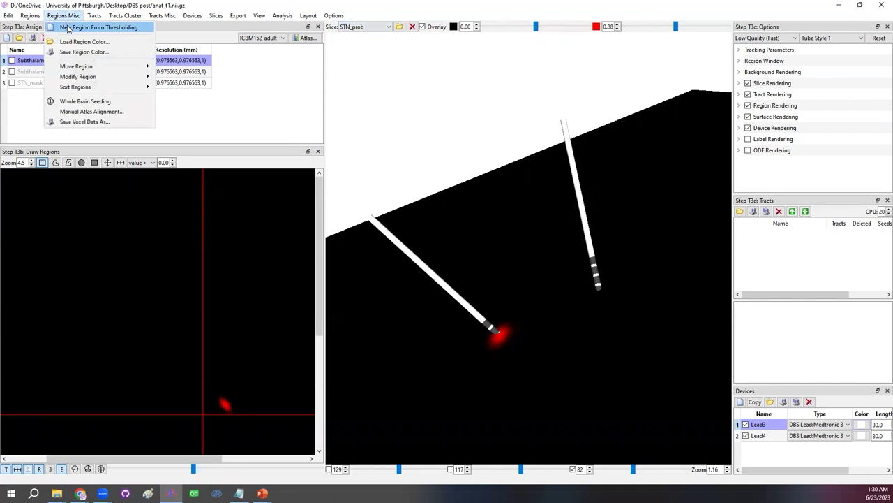
click(67, 28)
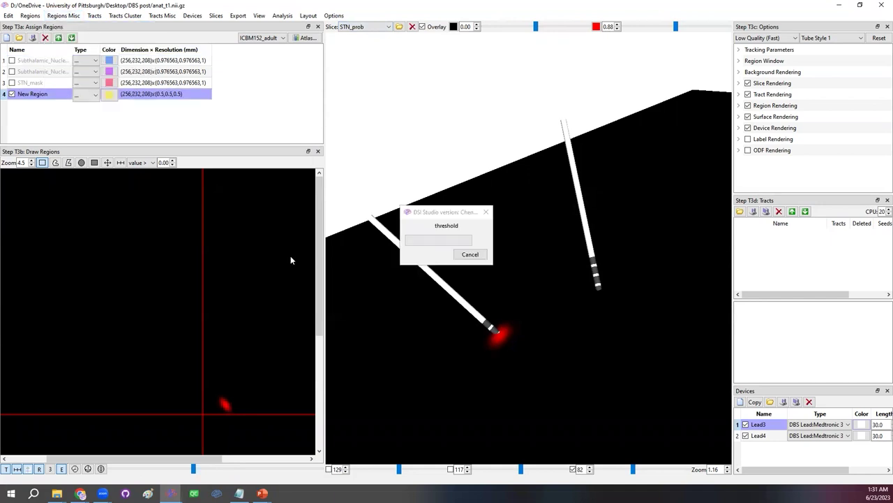
drag(391, 245, 405, 245)
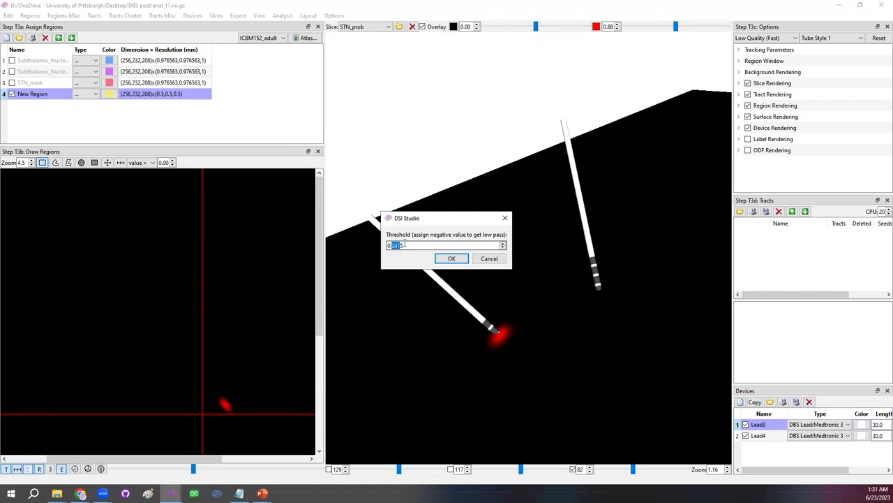
text(5)
click(453, 259)
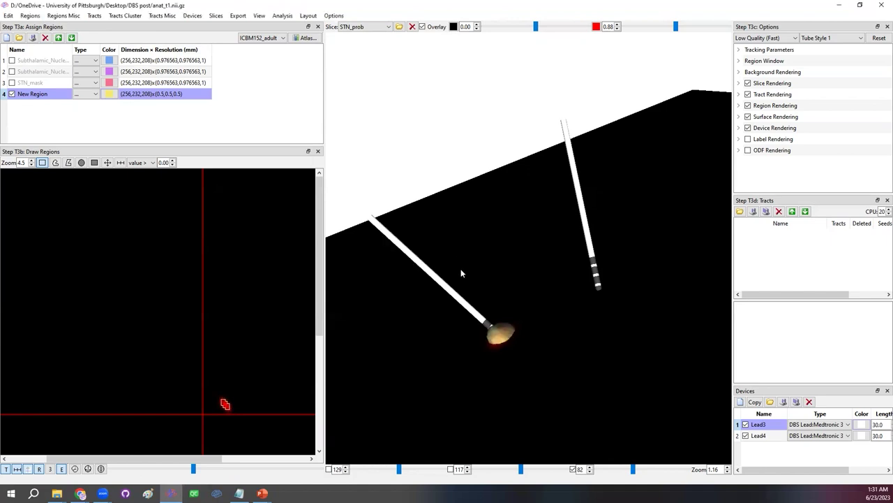
Step: Switch the slices back to the T1 image and rotate the 3D view along the leads
drag(517, 366, 508, 341)
click(368, 27)
click(349, 35)
scroll(515, 313, up, 4)
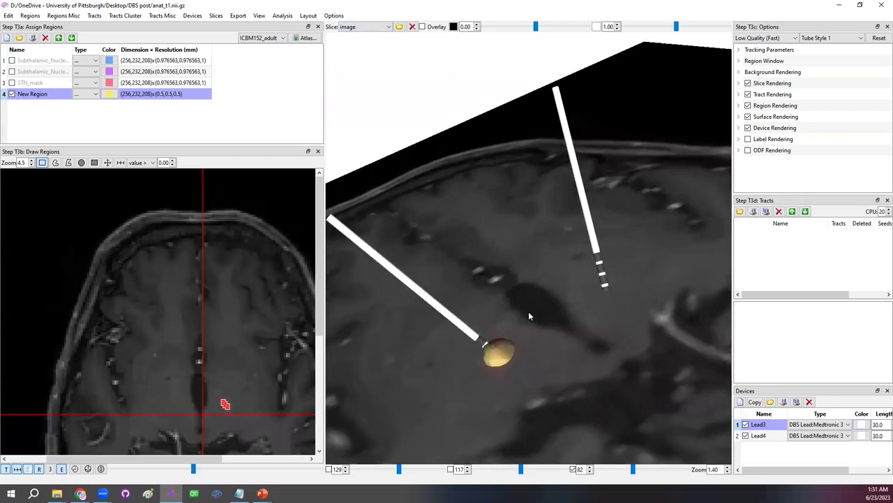
scroll(536, 316, down, 5)
drag(536, 311, 578, 319)
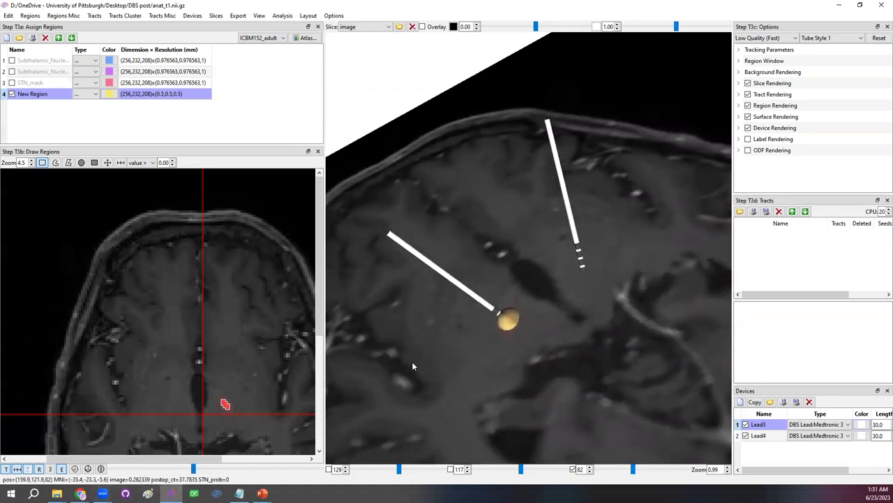
Step: Rotate the 3-D scene to a lower oblique view of both leads and the yellow STN region
click(30, 16)
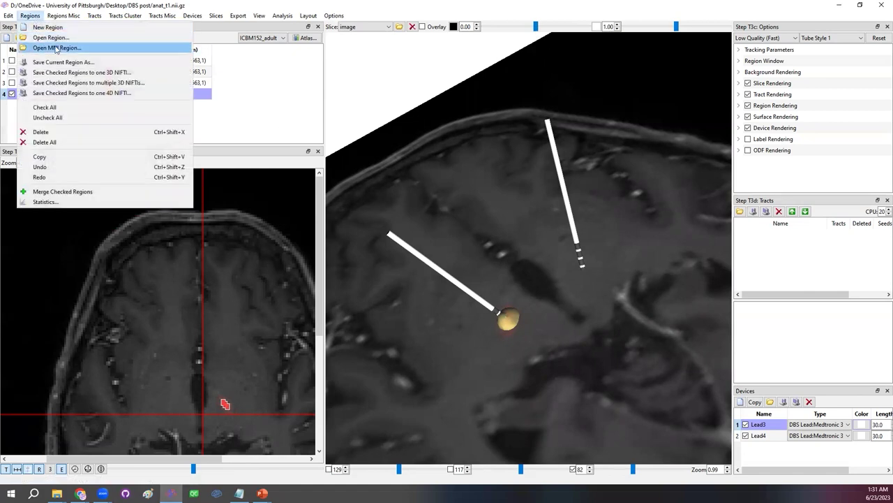
key(Escape)
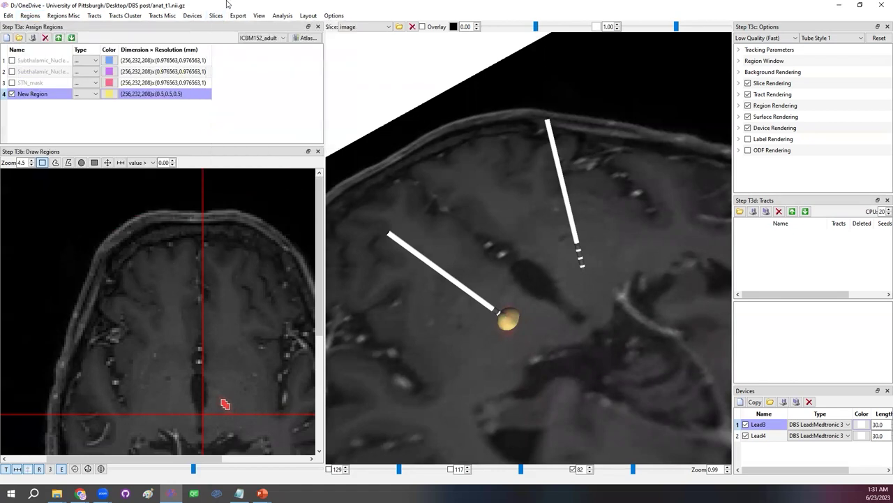
click(216, 16)
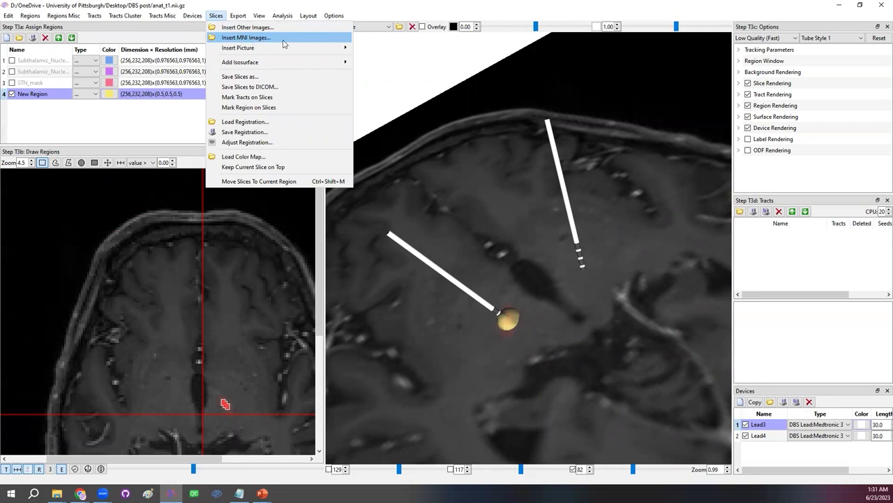
mouse_move(574, 150)
mouse_down()
mouse_move(537, 244)
mouse_move(532, 235)
mouse_move(502, 279)
mouse_up()
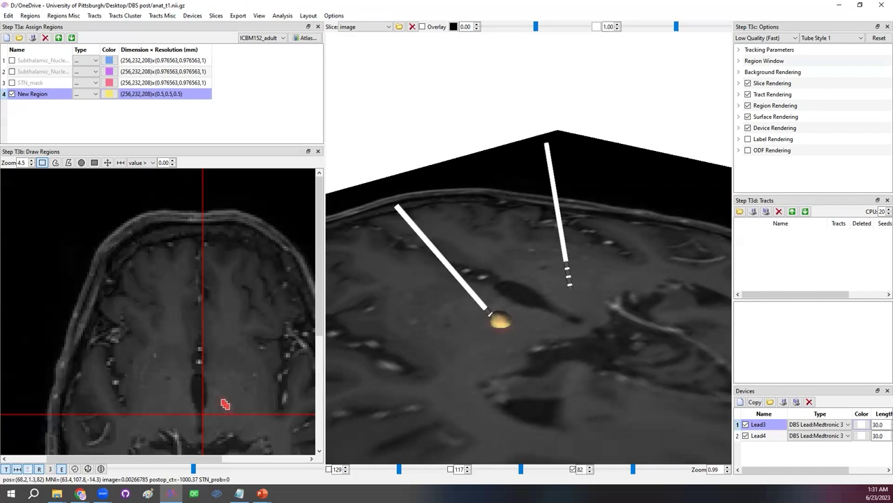
key(alt+Tab)
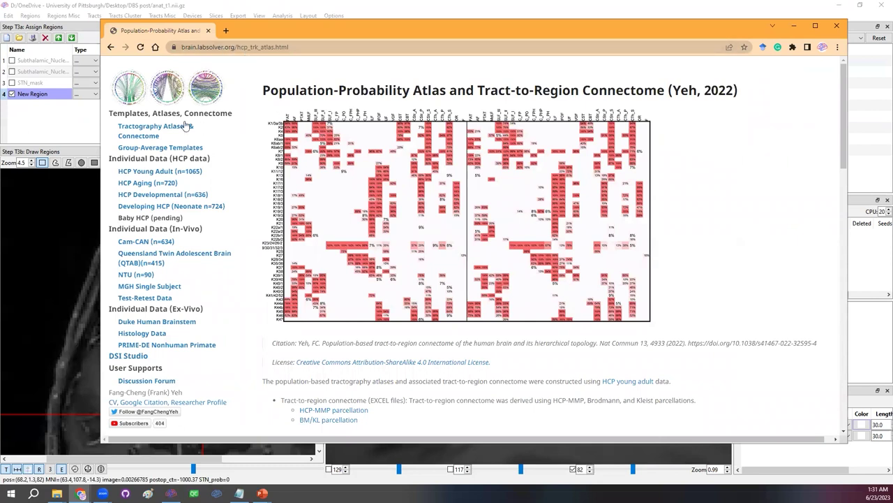
Step: On the atlas page, scroll to HCP1065 and open its 'Tractography files (.tt.gz)' folder
click(163, 131)
scroll(392, 221, down, 2)
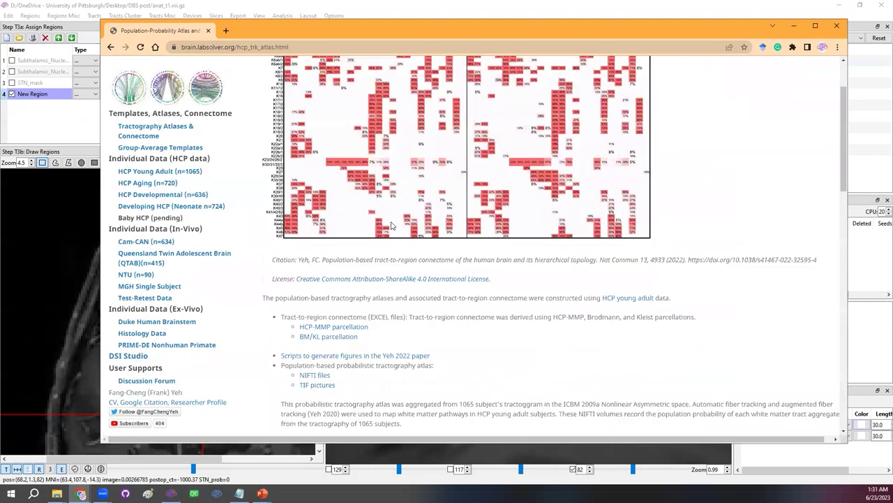
scroll(390, 224, down, 8)
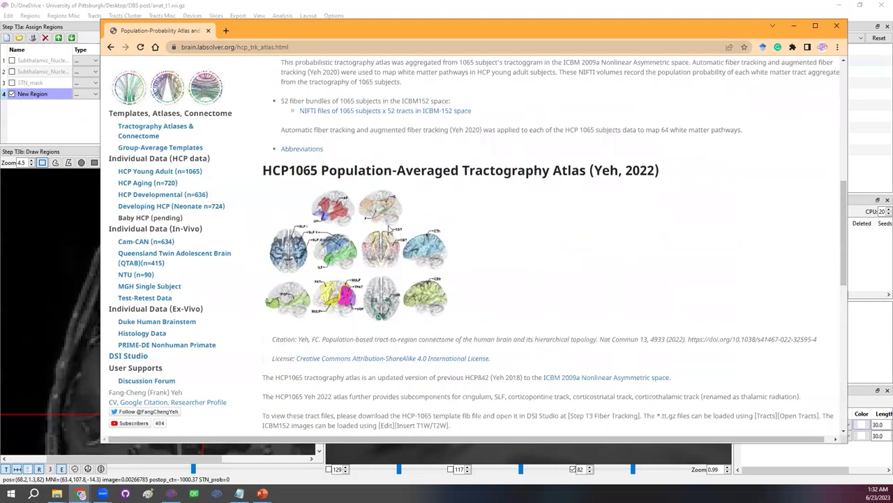
scroll(389, 230, down, 1)
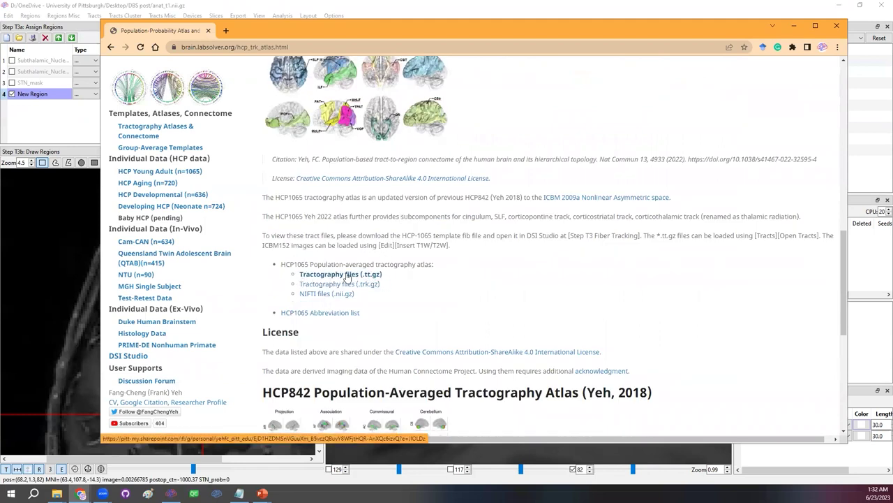
click(341, 276)
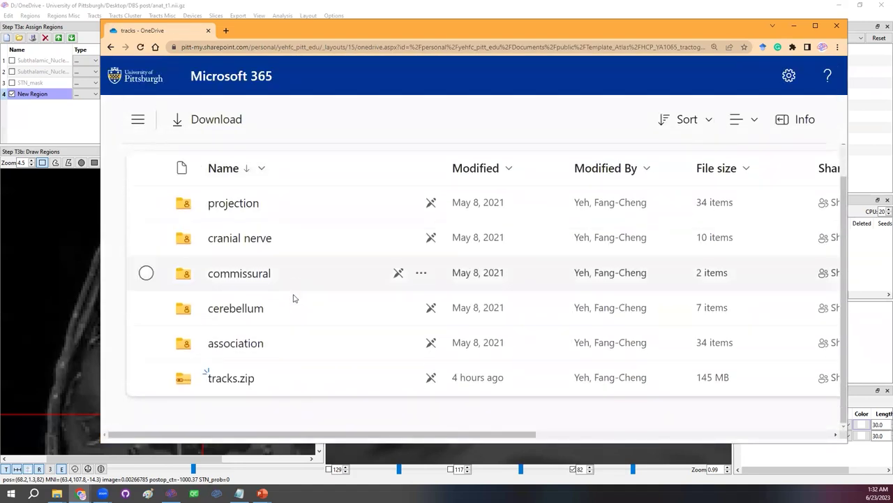
Step: Open the projection folder of HCP1065 tract files in OneDrive
scroll(279, 328, down, 1)
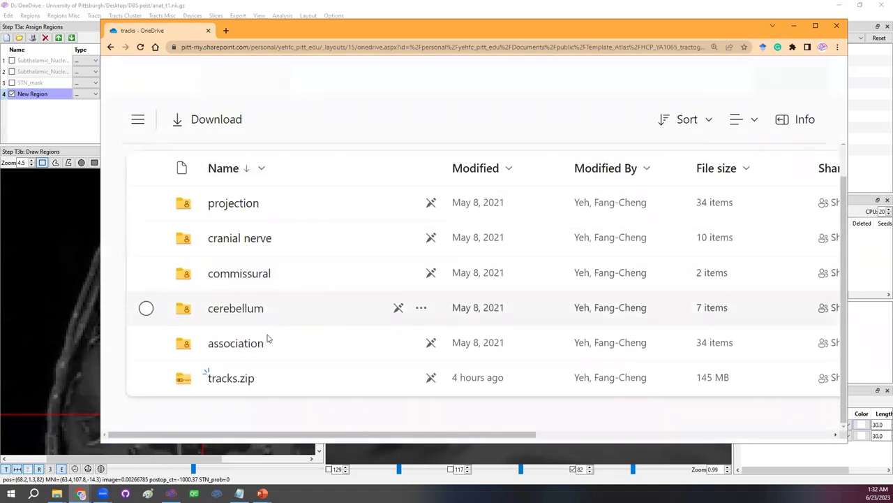
click(239, 206)
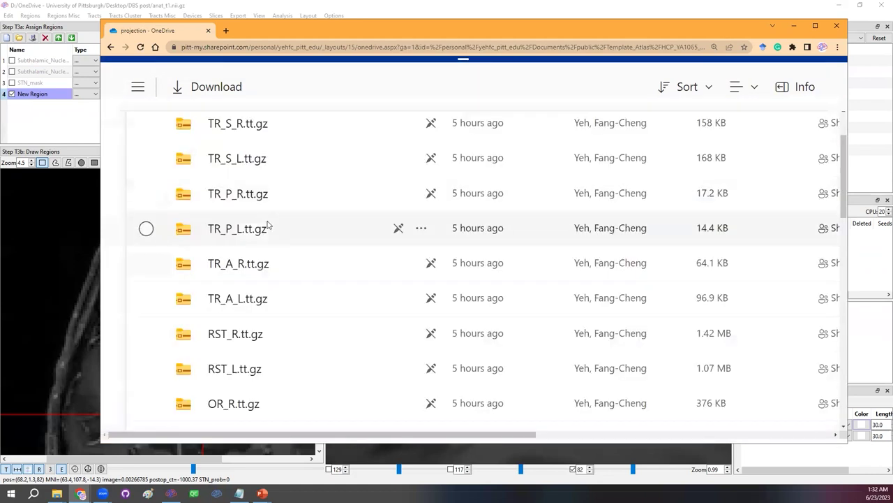
scroll(275, 303, up, 2)
scroll(253, 310, down, 3)
scroll(254, 310, down, 4)
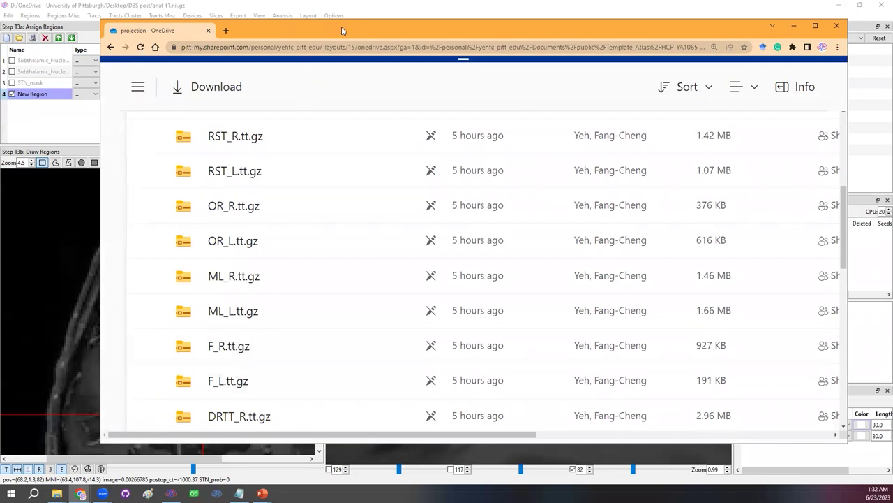
Step: Open the local tracks\projection folder in File Explorer, then return to DSI Studio
key(alt+Tab)
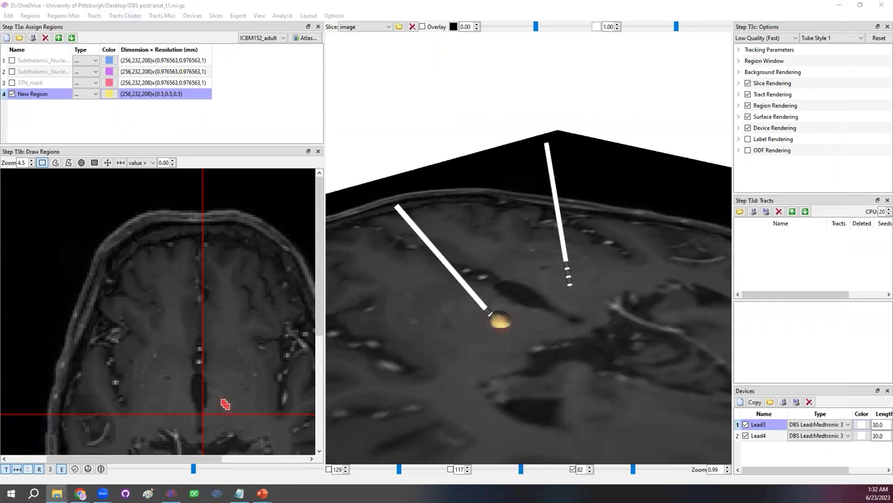
click(56, 493)
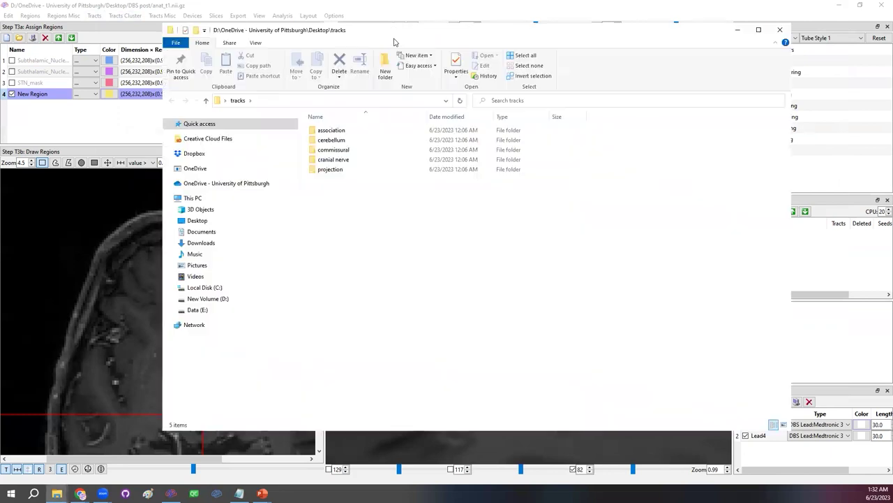
double_click(334, 170)
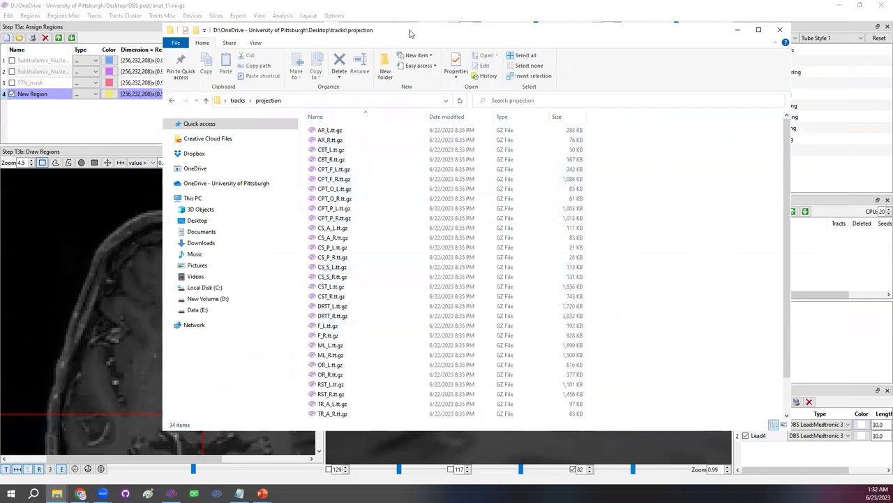
click(157, 28)
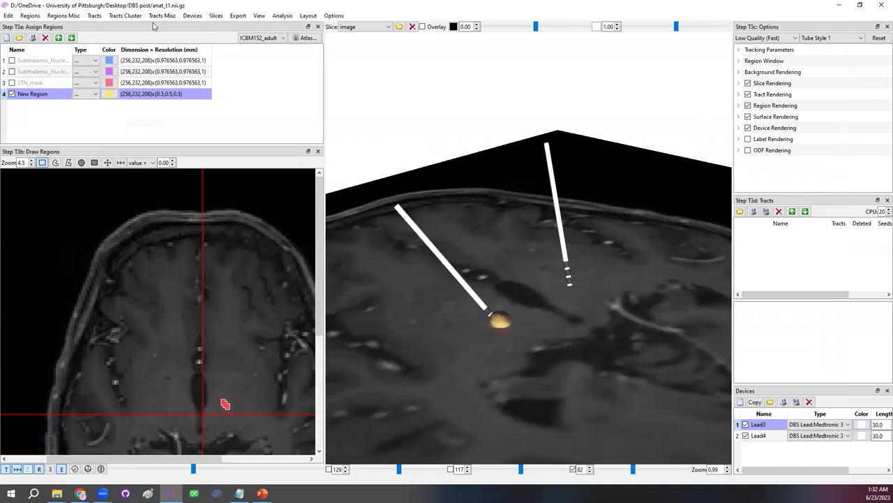
Step: Load CST_L.tt.gz from Desktop\tracks\projection as MNI-space tracts
click(95, 16)
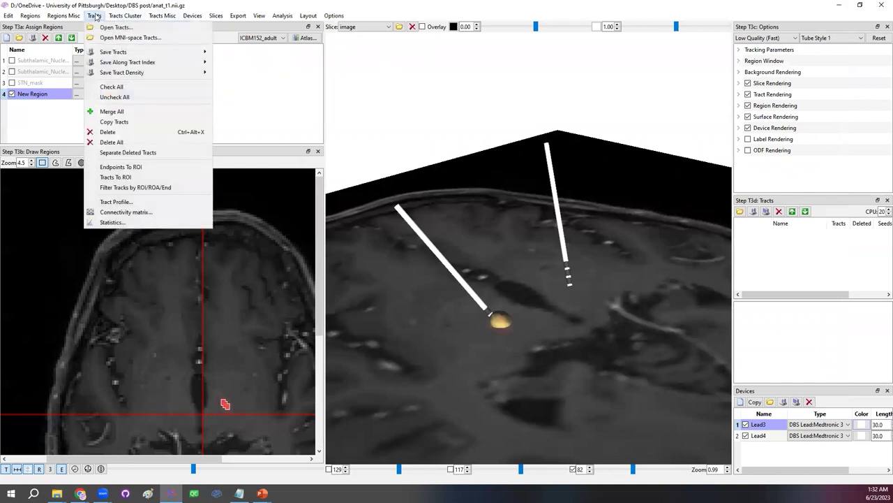
click(113, 39)
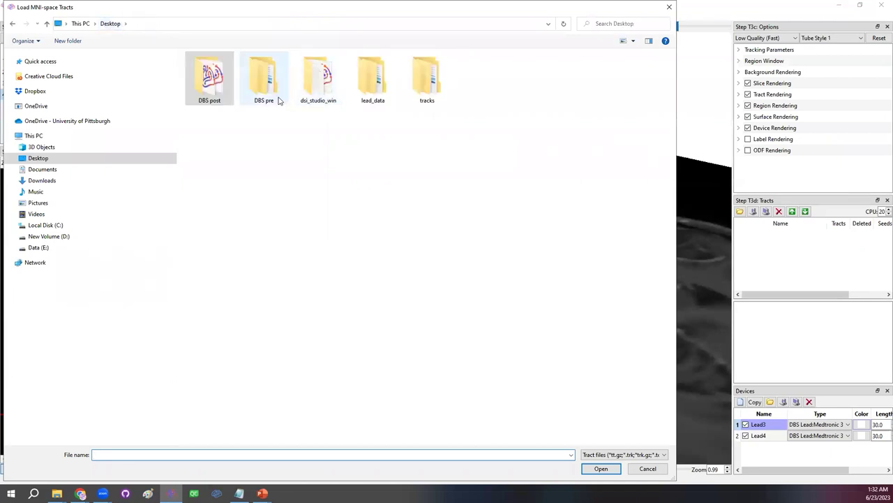
double_click(427, 78)
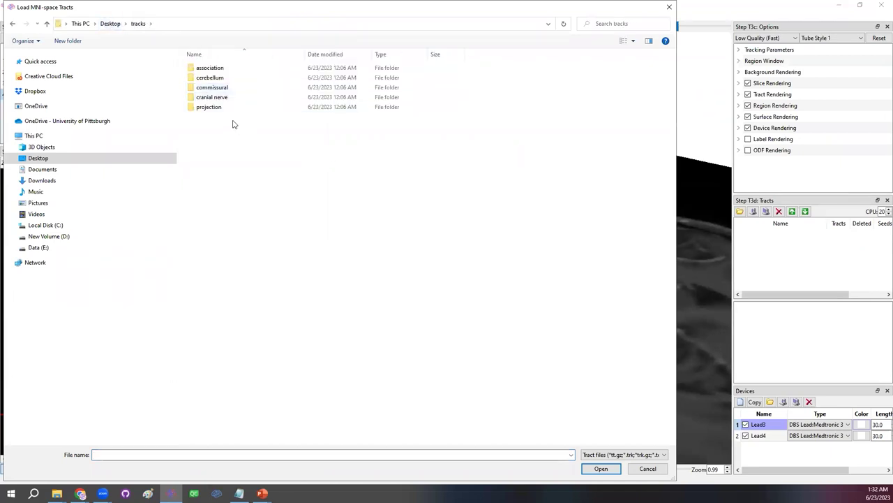
double_click(209, 106)
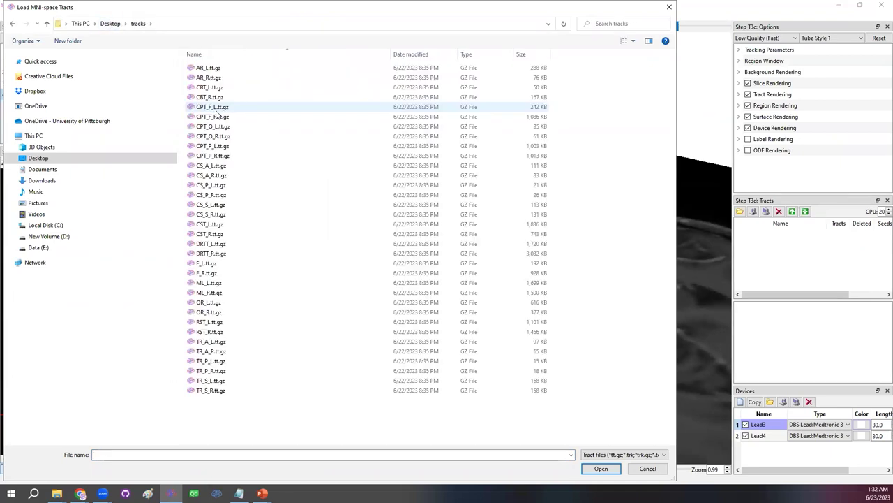
double_click(214, 224)
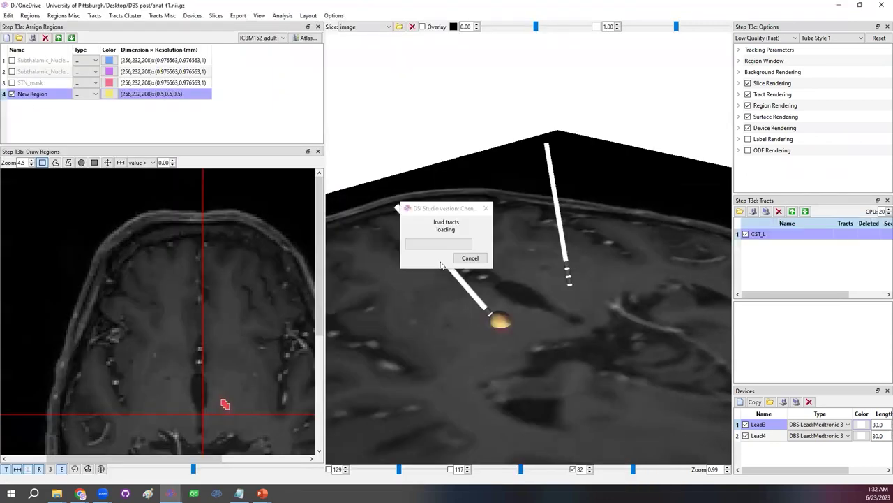
Step: Orbit the scene to show the CST_L fibers reaching the left lead
mouse_move(537, 312)
mouse_down()
mouse_move(496, 277)
mouse_move(456, 266)
mouse_move(502, 275)
mouse_move(525, 310)
mouse_move(540, 314)
mouse_move(522, 311)
mouse_up()
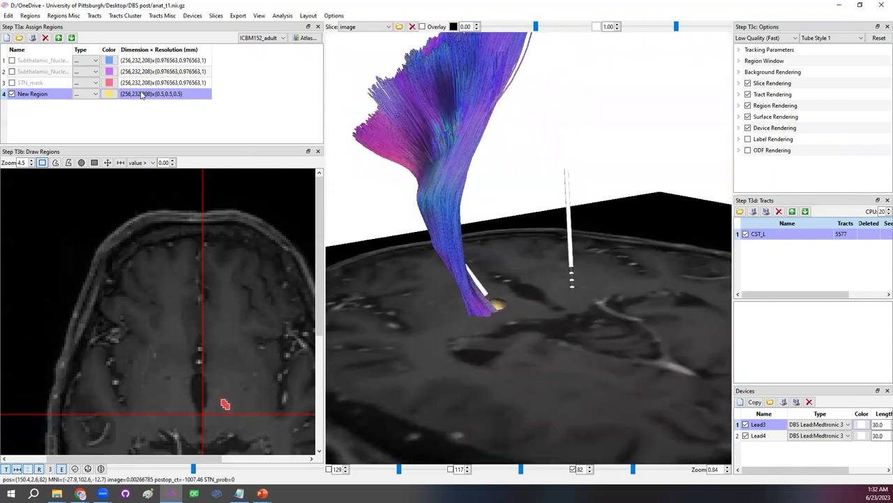
drag(656, 311, 542, 210)
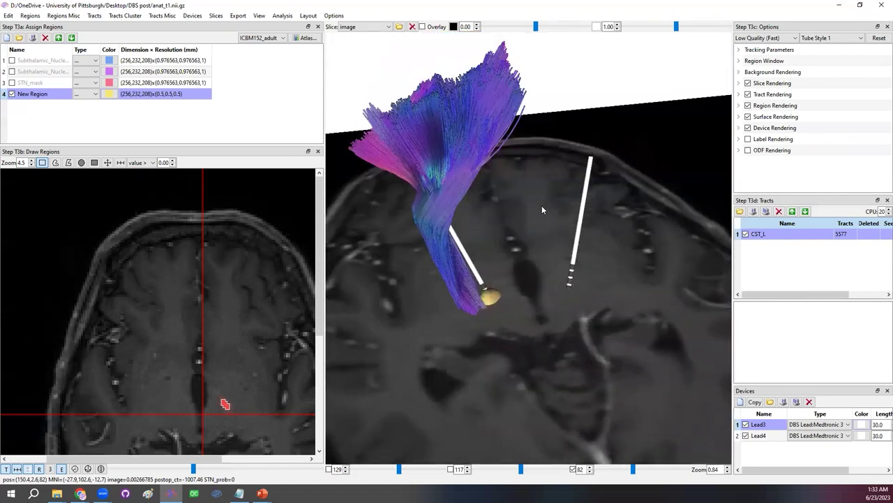
drag(590, 264, 418, 302)
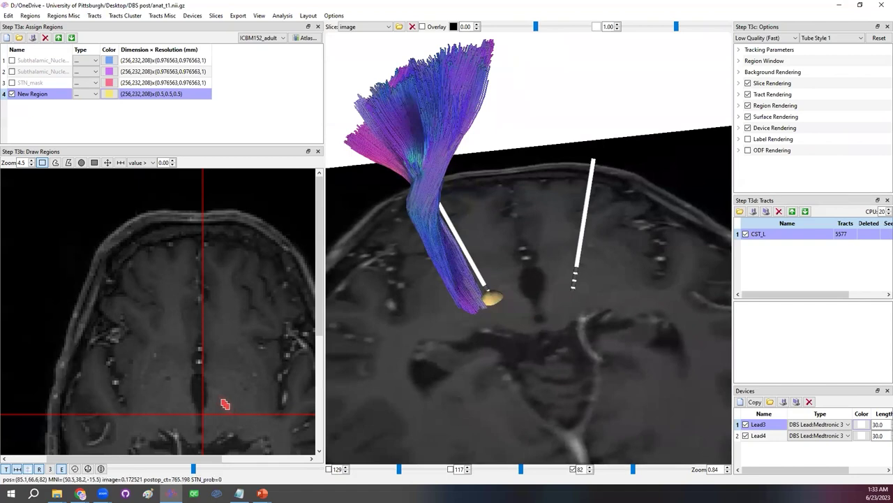